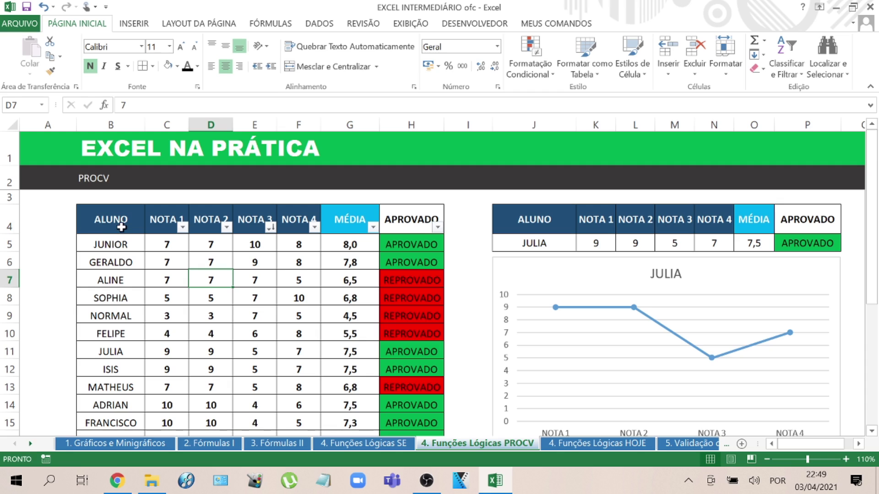
# - Examine the student list, the NOTA 1 to NOTA 4 grades and the formula in G5 of the MÉDIA column
pyautogui.moveTo(115, 243); pyautogui.dragTo(147, 416)
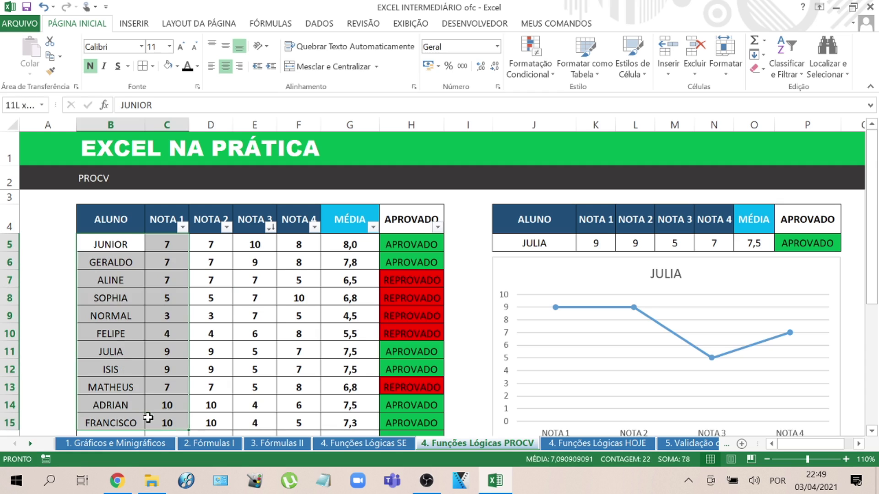
pyautogui.click(180, 265)
pyautogui.click(245, 300)
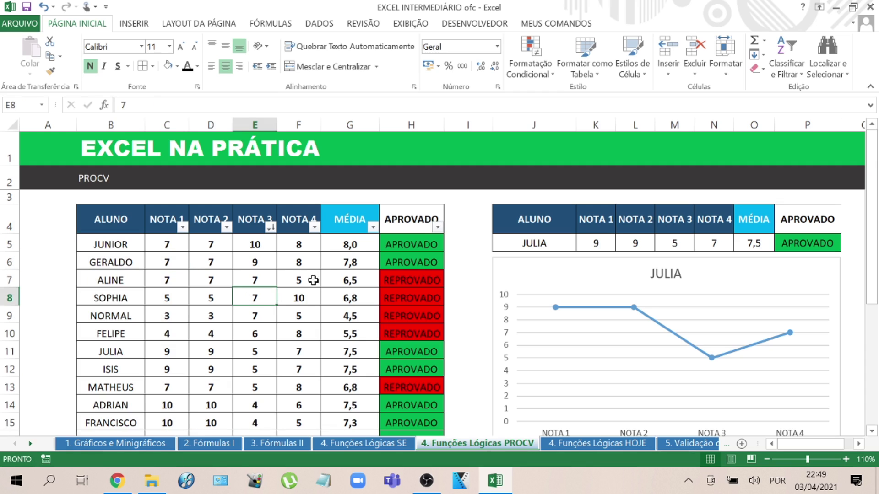
pyautogui.click(353, 244)
pyautogui.doubleClick(355, 244)
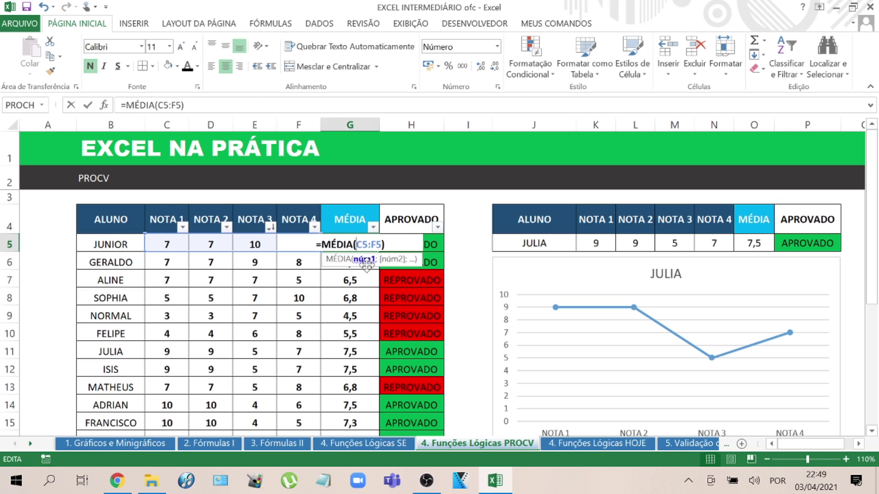
pyautogui.press('Escape')
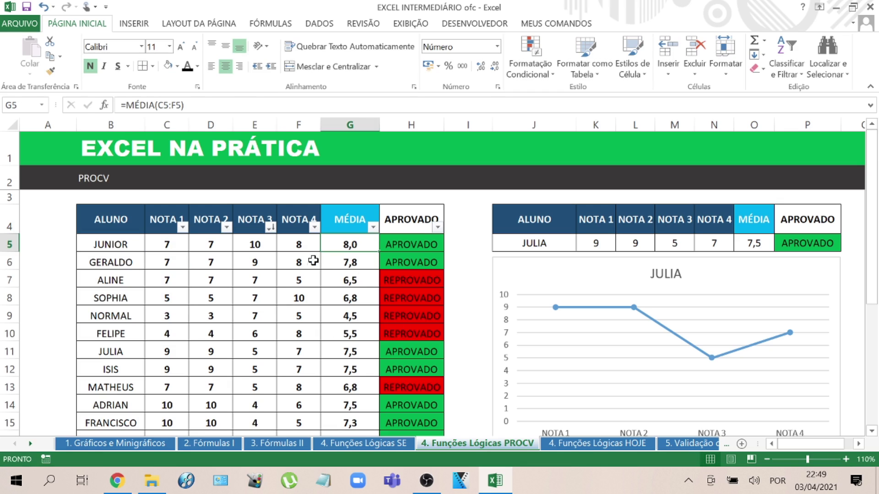
pyautogui.moveTo(170, 239); pyautogui.dragTo(297, 248)
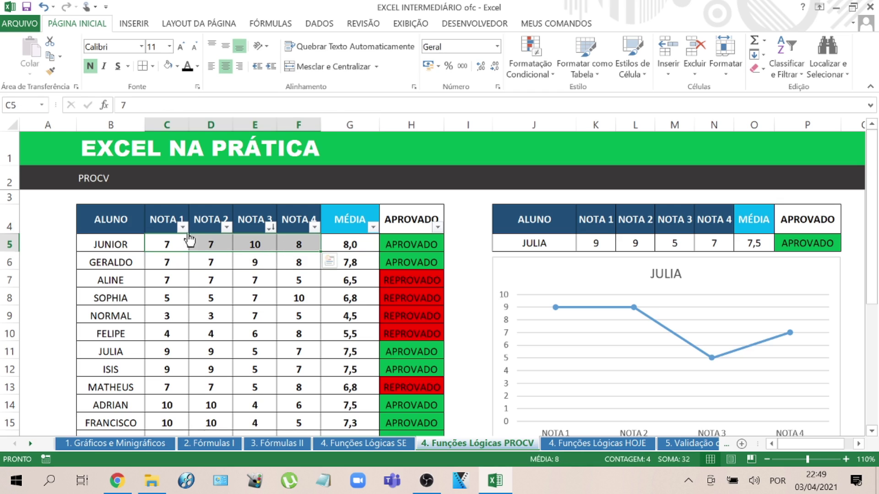
pyautogui.click(166, 215)
pyautogui.click(209, 224)
pyautogui.click(255, 225)
pyautogui.click(289, 221)
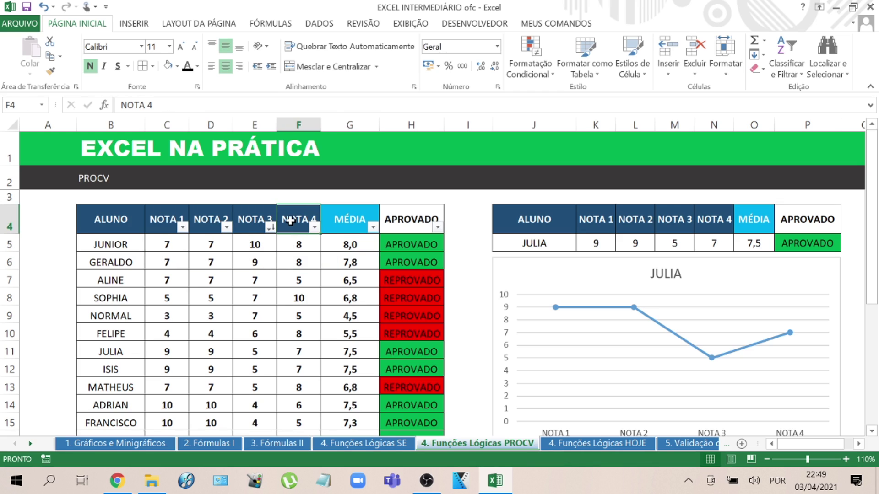
pyautogui.moveTo(159, 236); pyautogui.dragTo(310, 246)
pyautogui.click(346, 250)
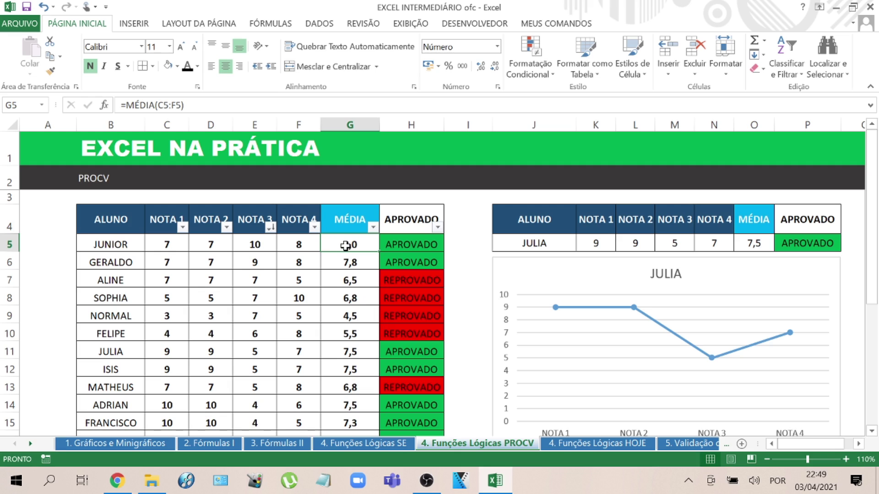
# - Inspect the SE formula in H5, focusing on its value-if-true argument, and leave it without changes
pyautogui.click(402, 250)
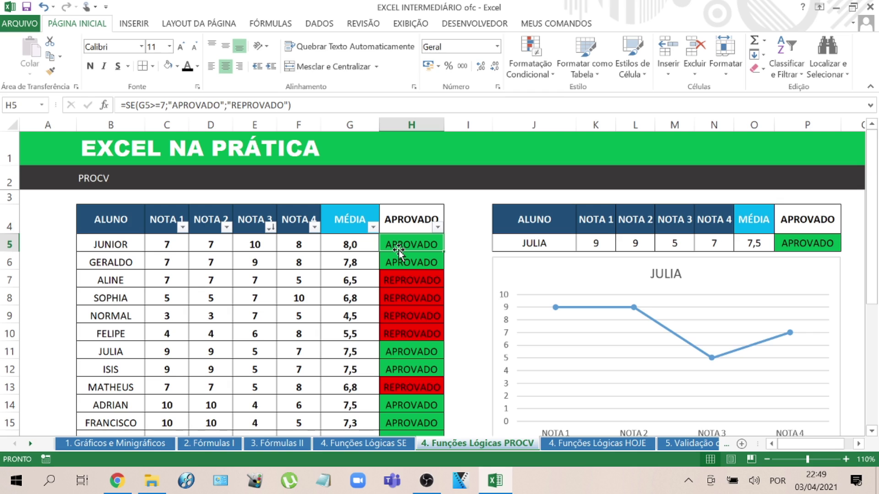
pyautogui.doubleClick(405, 243)
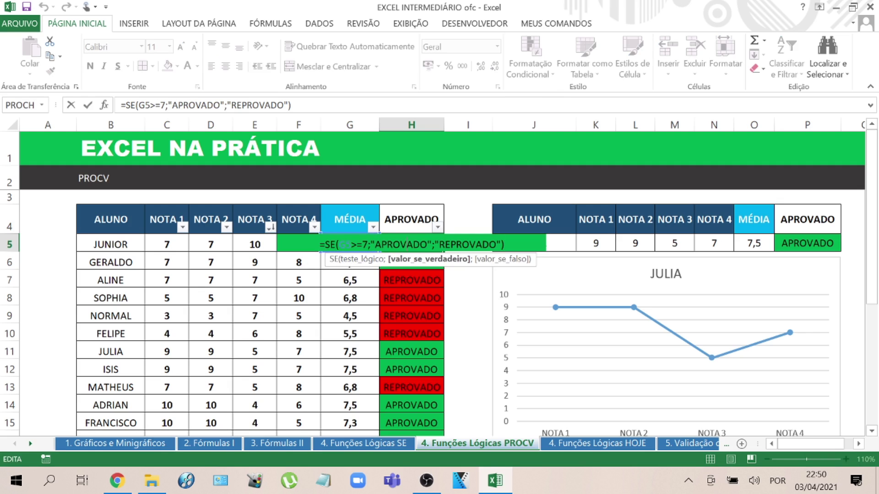
pyautogui.moveTo(374, 245); pyautogui.dragTo(431, 244)
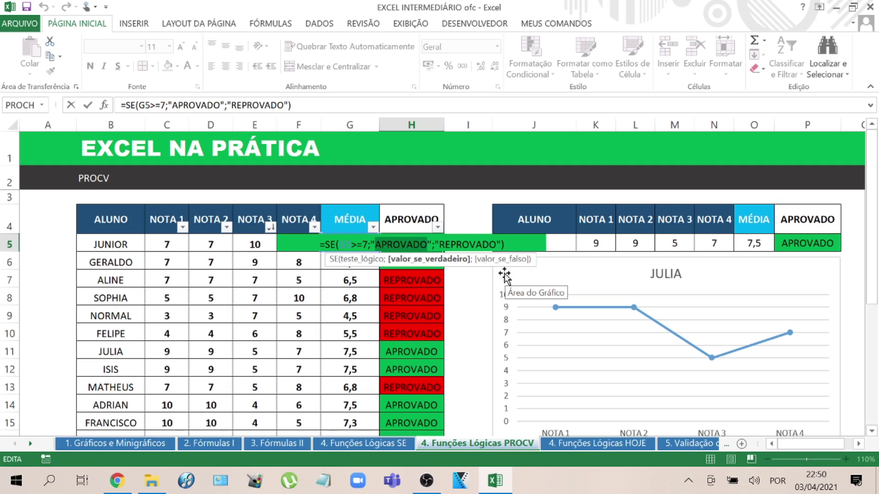
pyautogui.press('Escape')
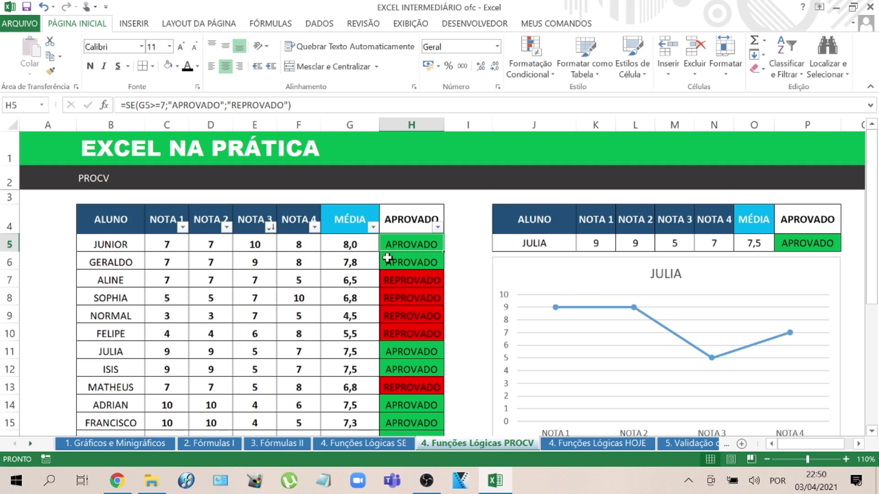
# - Set the NOTA 4 grade in row 7 to 10 and check that row's average and approval status
pyautogui.click(396, 278)
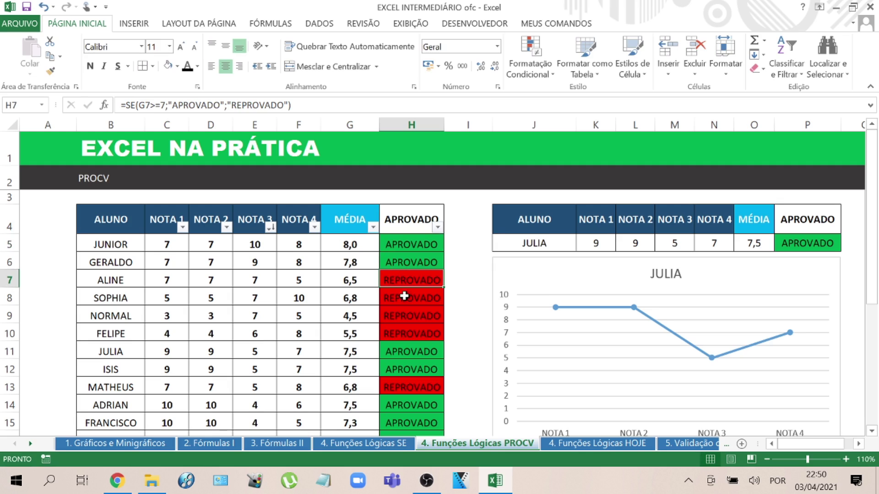
pyautogui.click(350, 279)
pyautogui.click(296, 280)
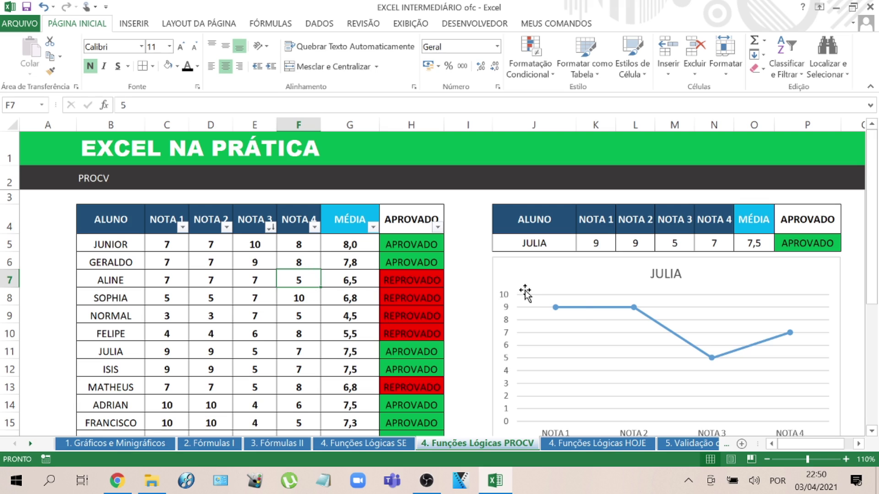
pyautogui.write('10')
pyautogui.press('Return')
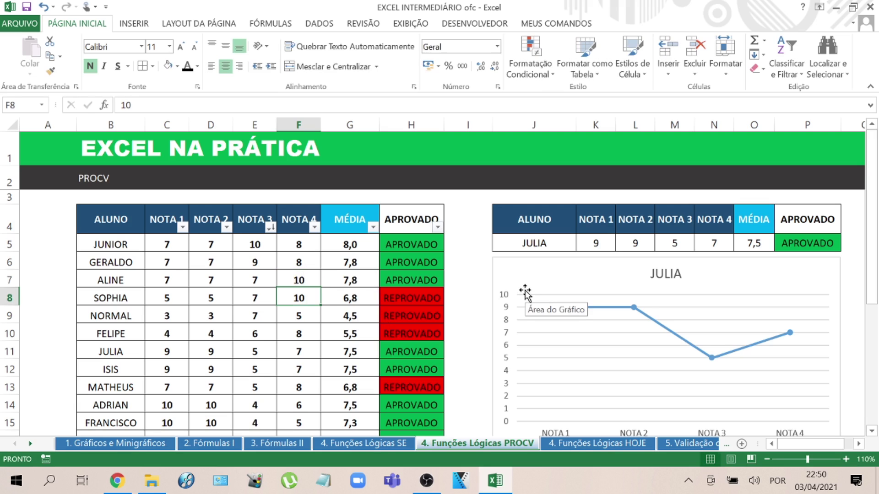
pyautogui.click(357, 281)
pyautogui.click(411, 280)
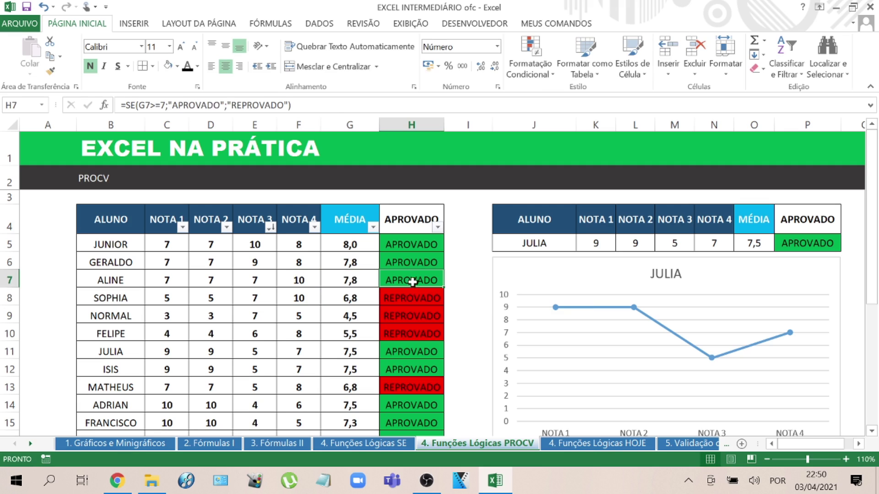
# - Review the conditional formatting rule for cells containing REPROVADO in the status range H5:H16
pyautogui.click(403, 241)
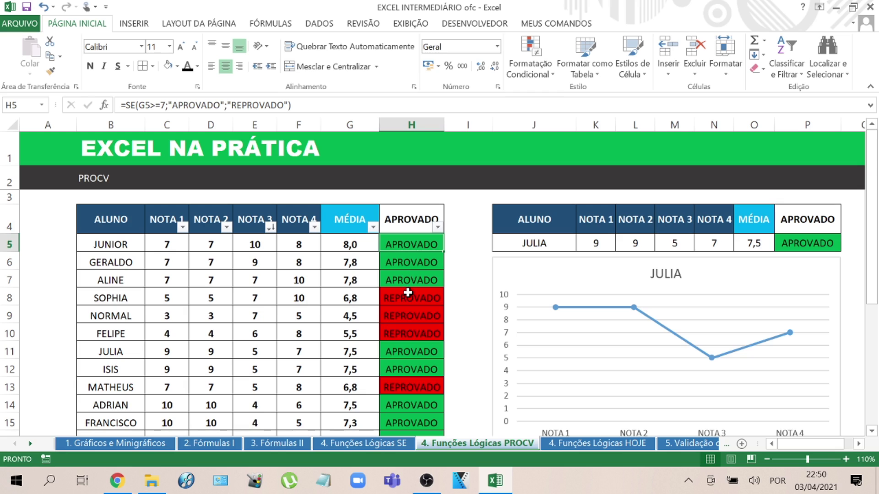
pyautogui.click(408, 291)
pyautogui.moveTo(397, 238); pyautogui.dragTo(413, 392)
pyautogui.scroll(1, 477, 177)
pyautogui.click(530, 57)
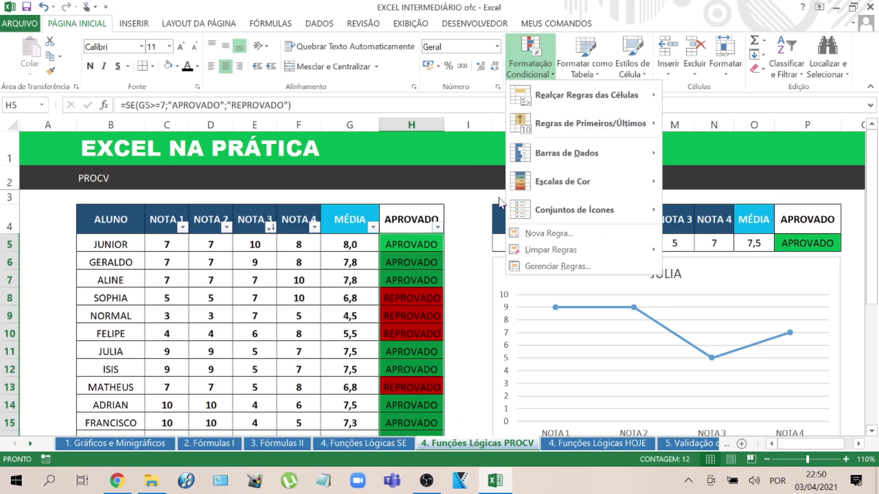
pyautogui.click(562, 268)
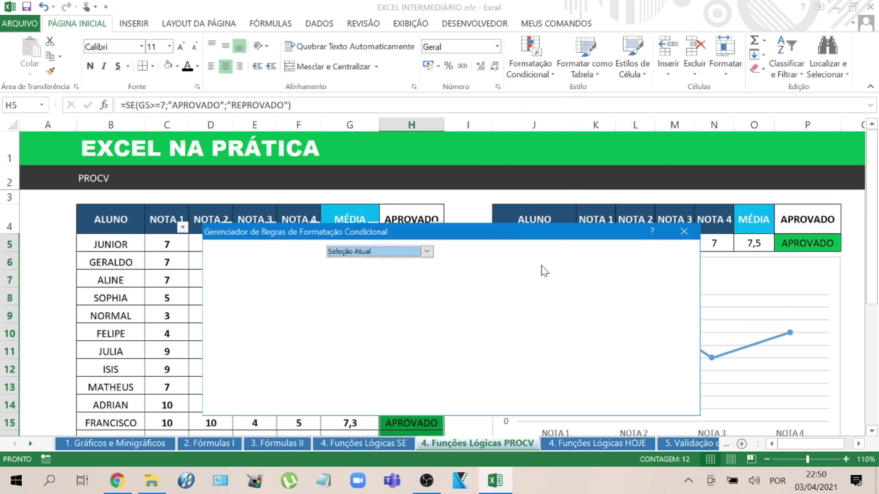
pyautogui.click(293, 298)
pyautogui.click(299, 271)
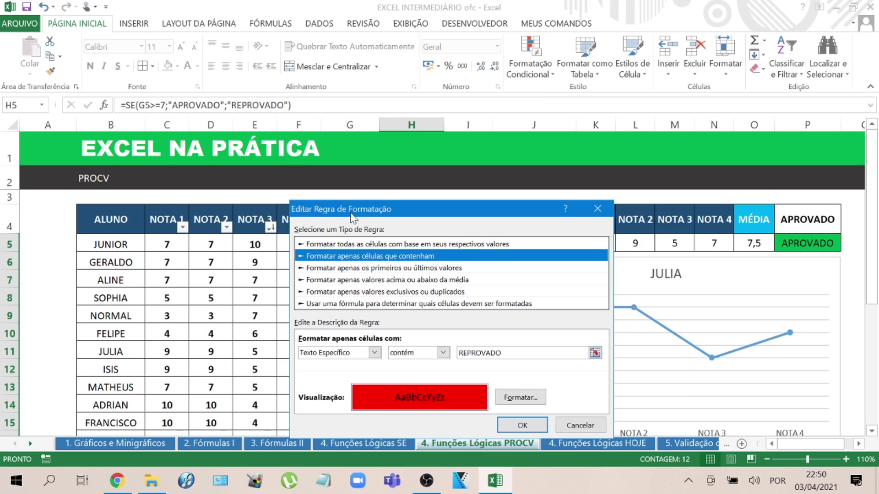
pyautogui.moveTo(363, 210); pyautogui.dragTo(511, 147)
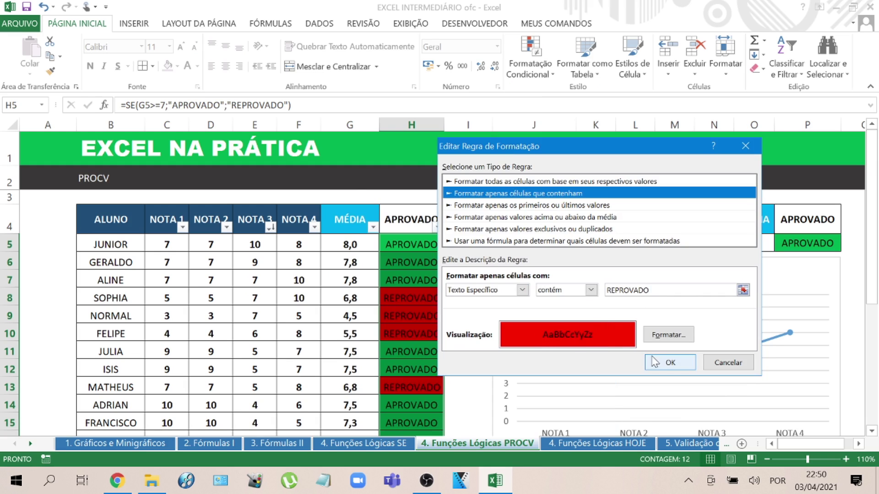
pyautogui.click(669, 362)
# - Review the conditional formatting rule for cells containing APROVADO, then close the rules manager
pyautogui.click(375, 327)
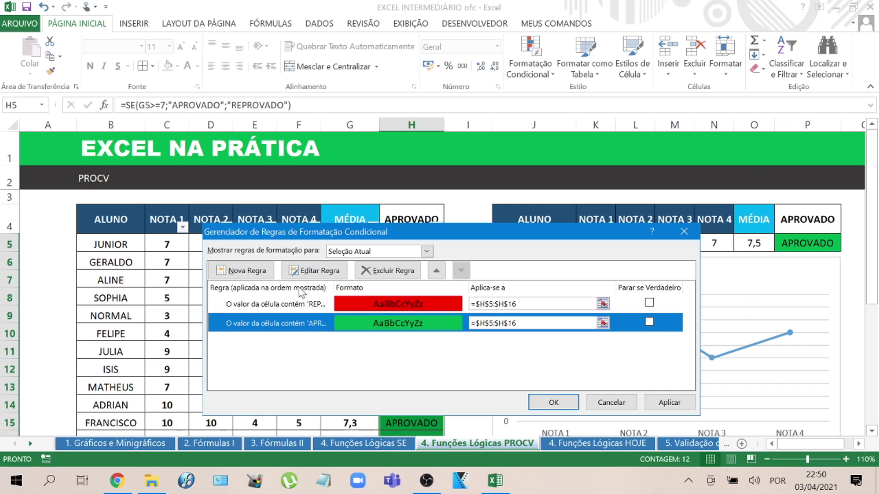
pyautogui.click(315, 270)
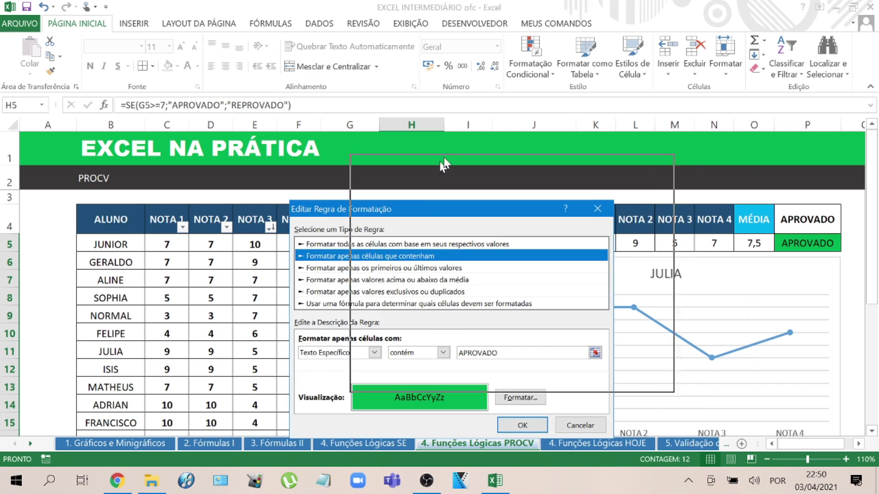
pyautogui.moveTo(385, 208); pyautogui.dragTo(526, 95)
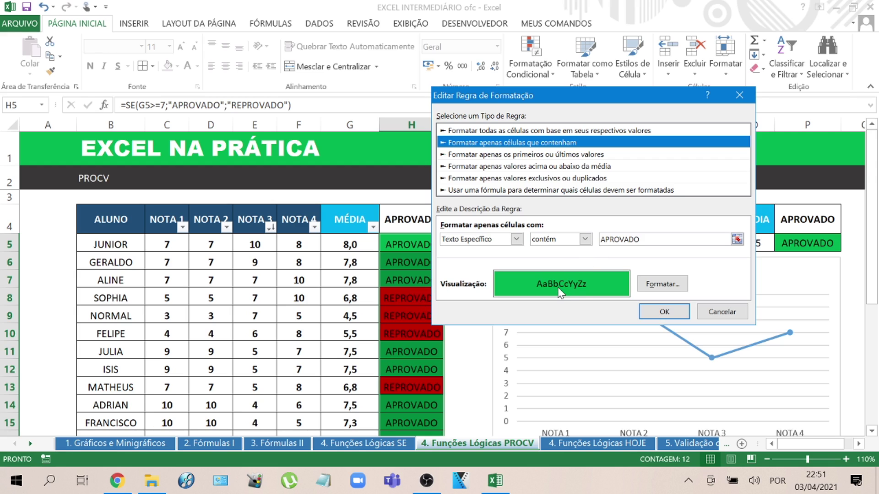
pyautogui.click(664, 310)
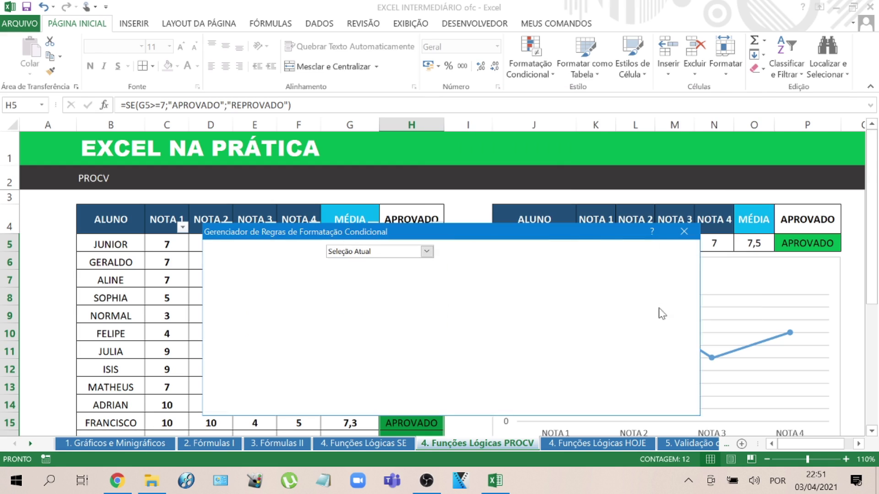
pyautogui.click(563, 408)
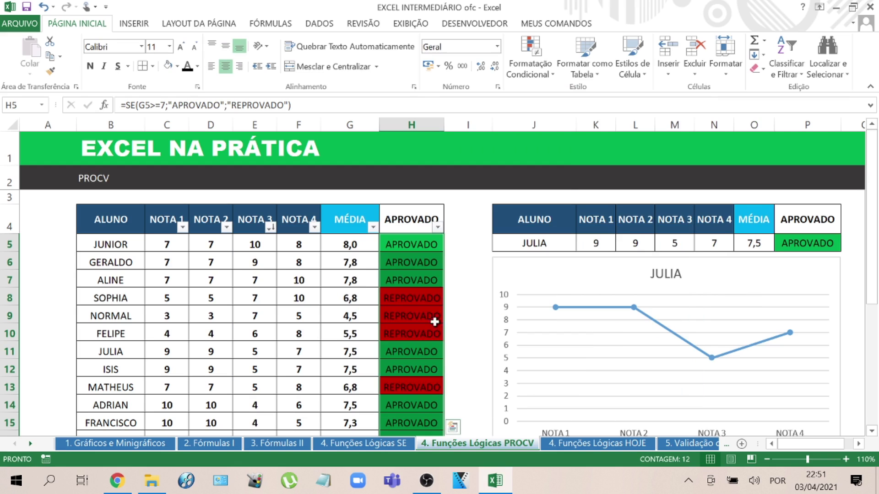
# - Examine the MÉDIA column averages together with the four grades in row 5 that feed the first one
pyautogui.click(405, 277)
pyautogui.click(346, 246)
pyautogui.moveTo(346, 246); pyautogui.dragTo(350, 423)
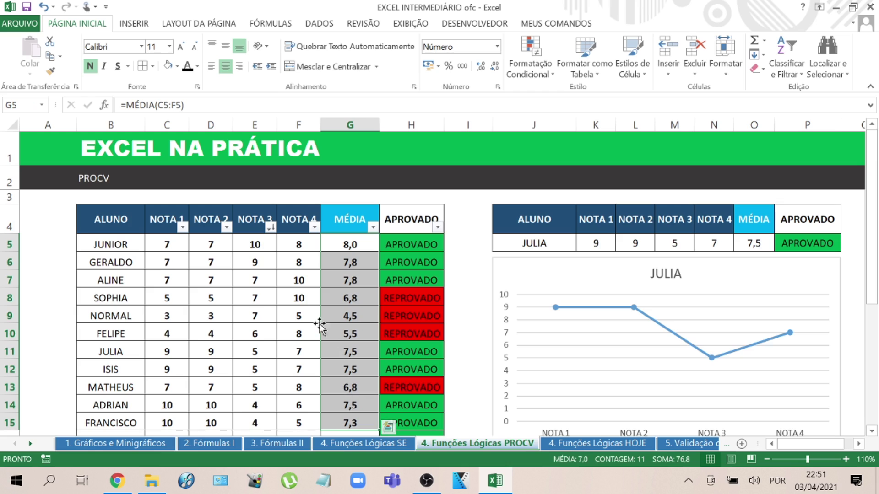
pyautogui.click(301, 247)
pyautogui.moveTo(301, 247); pyautogui.dragTo(164, 246)
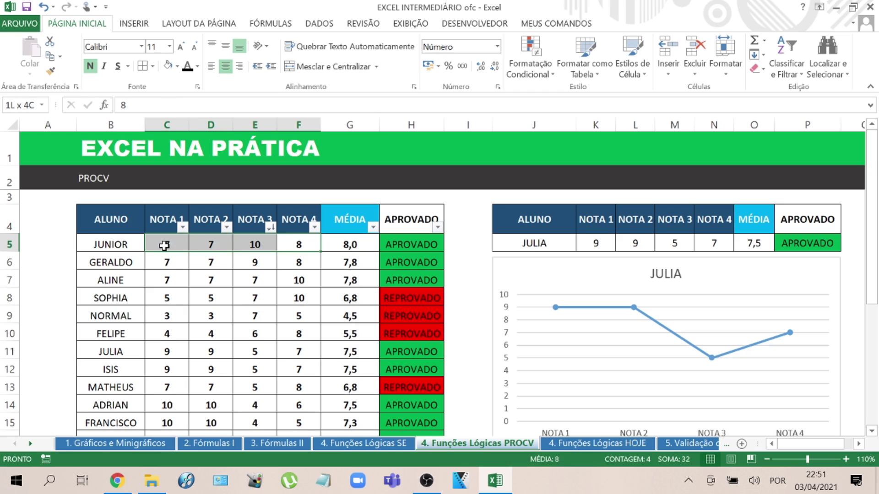
pyautogui.click(321, 263)
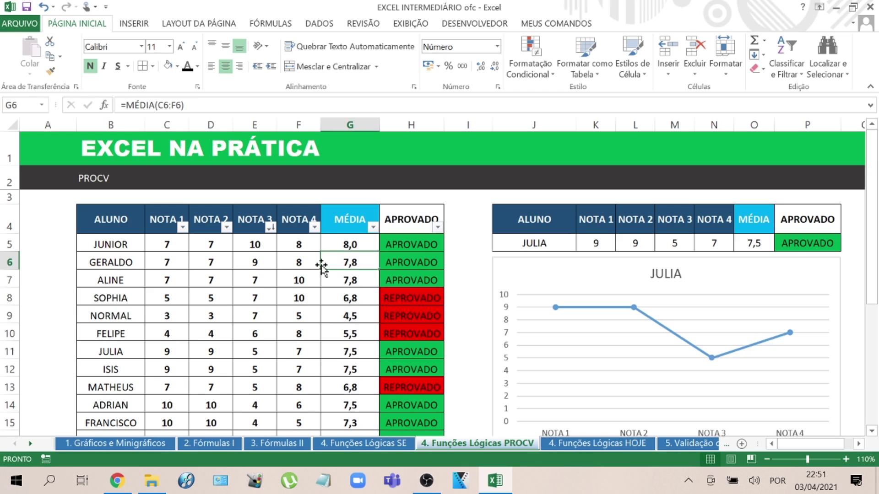
# - Set both the NOTA 1 and NOTA 2 grades in row 5 to 5 and check the row's average
pyautogui.click(166, 245)
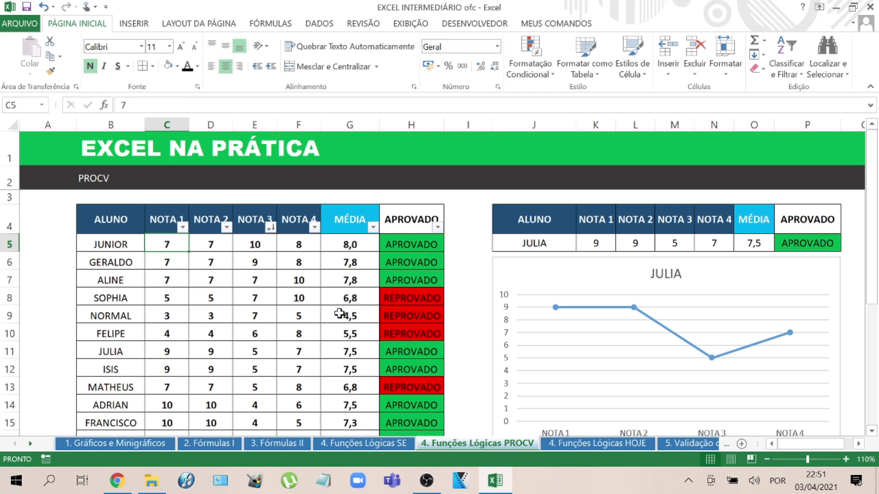
pyautogui.write('5')
pyautogui.press('Return')
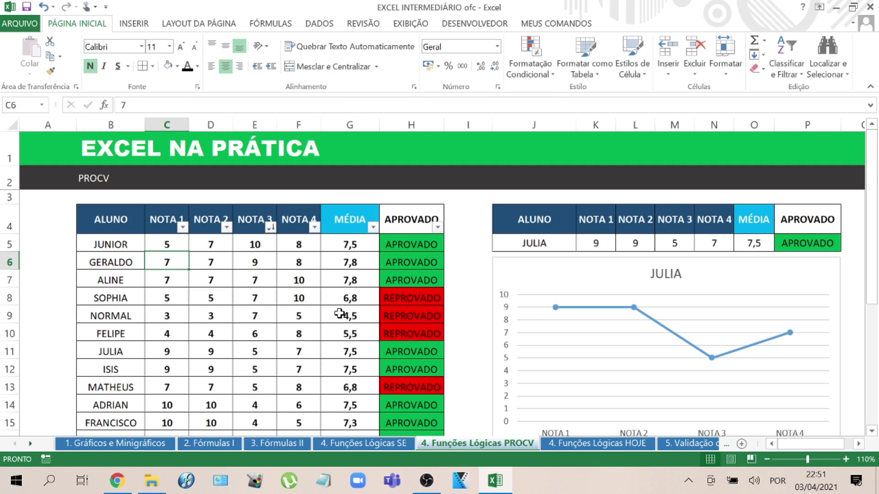
pyautogui.click(344, 249)
pyautogui.click(215, 245)
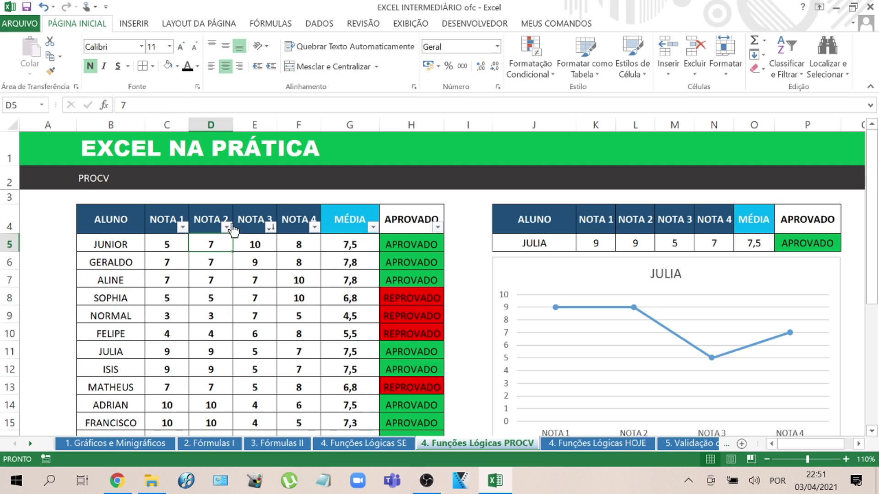
pyautogui.write('5')
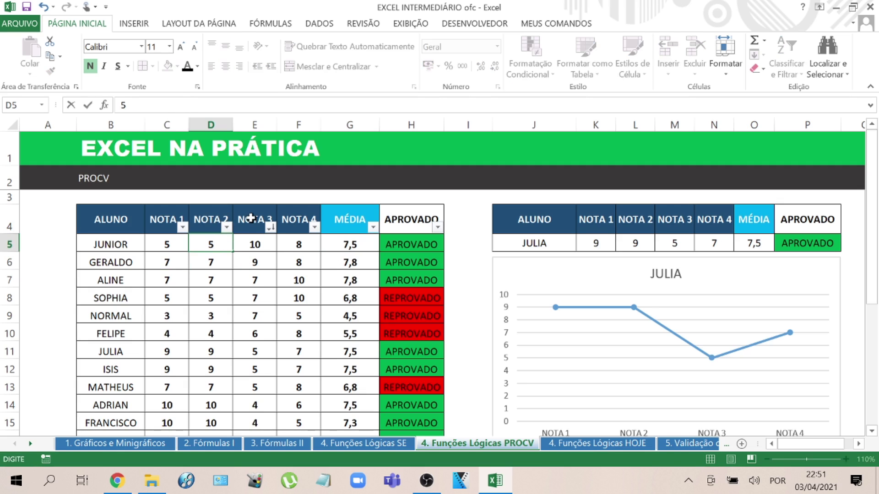
pyautogui.press('Return')
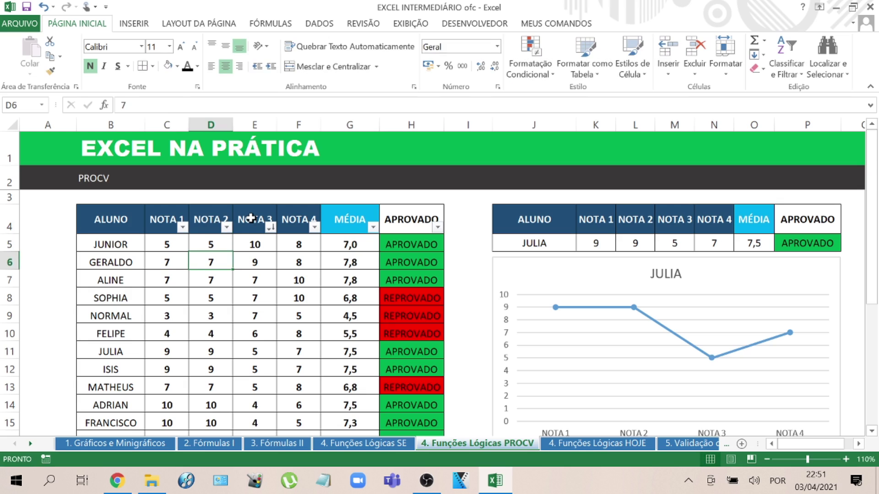
pyautogui.click(349, 244)
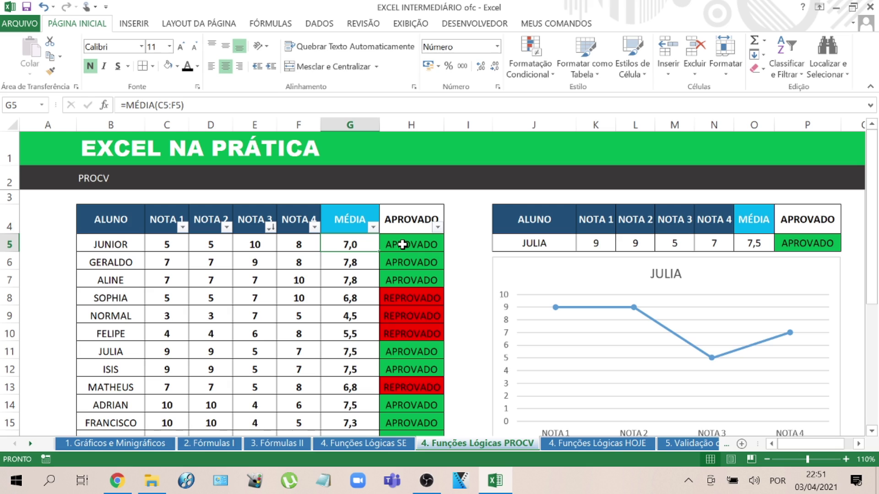
# - Set the NOTA 3 grade in row 5 to 9 and check the row's status formula in H5
pyautogui.click(255, 243)
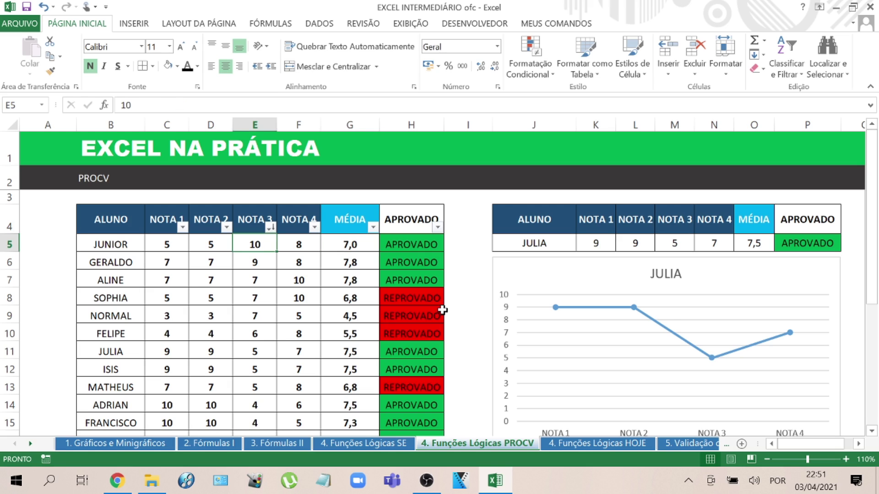
pyautogui.write('9')
pyautogui.press('Return')
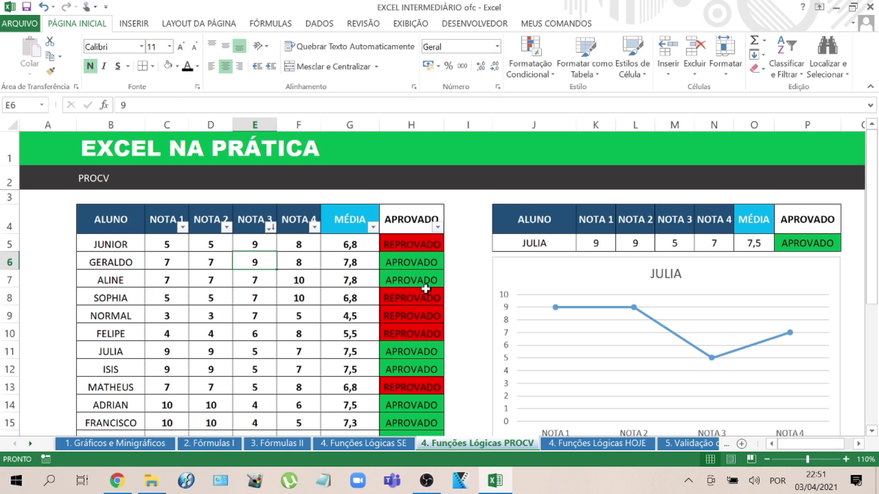
pyautogui.click(411, 247)
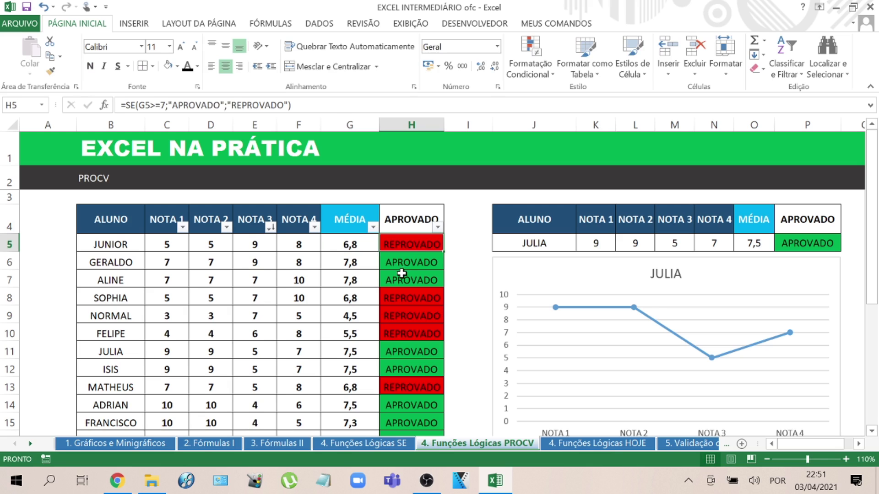
# - Compare the full student grade table with the single-student lookup table in J4:P5
pyautogui.scroll(-1, 327, 273)
pyautogui.scroll(1, 324, 283)
pyautogui.moveTo(130, 284); pyautogui.dragTo(386, 437)
pyautogui.scroll(1, 337, 330)
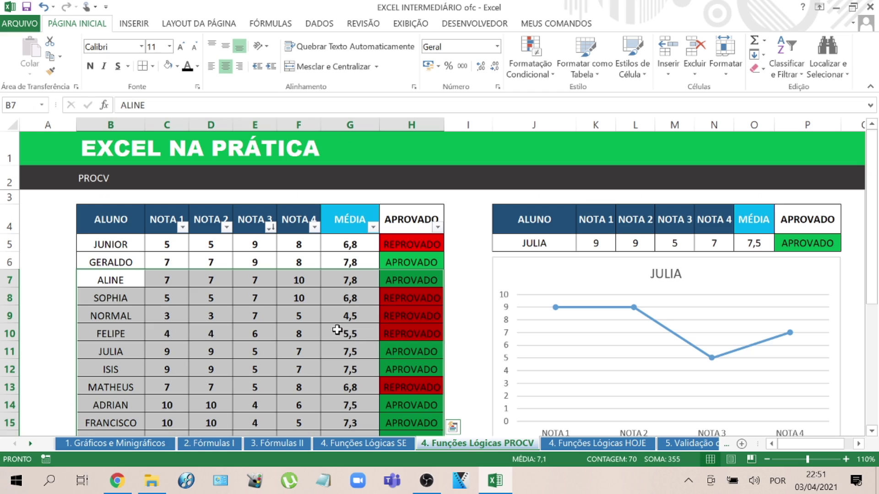
pyautogui.click(336, 264)
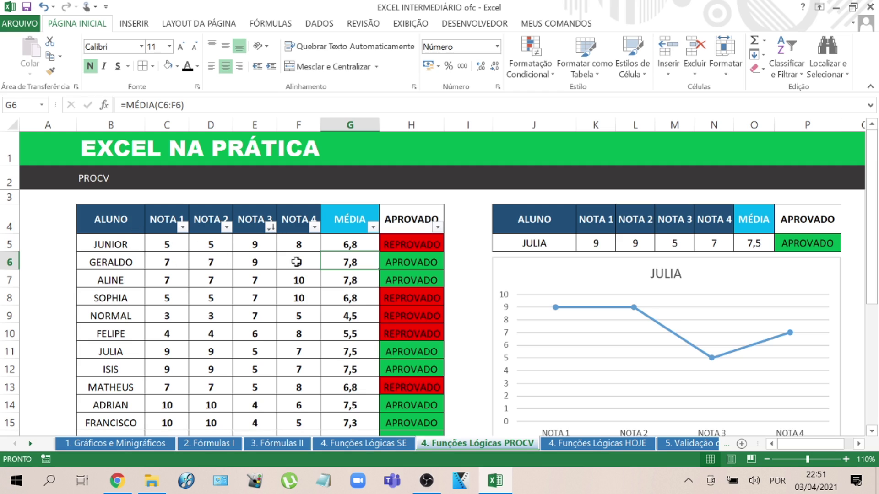
pyautogui.click(105, 218)
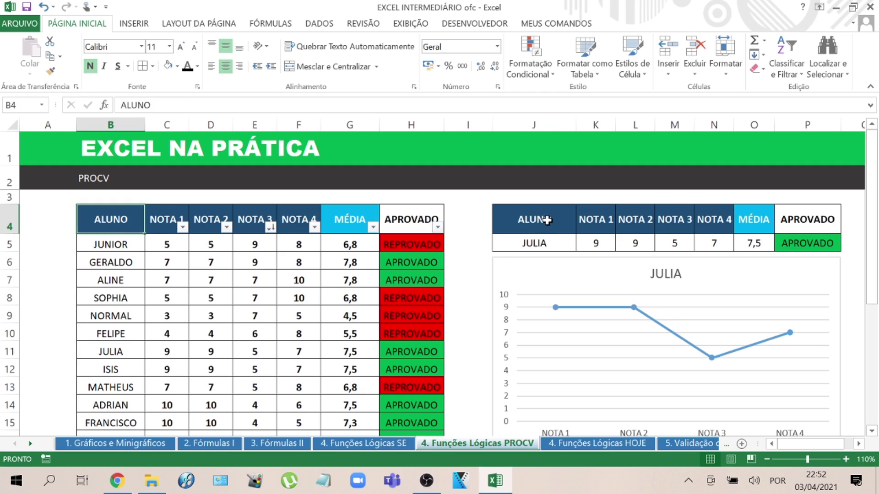
pyautogui.click(547, 220)
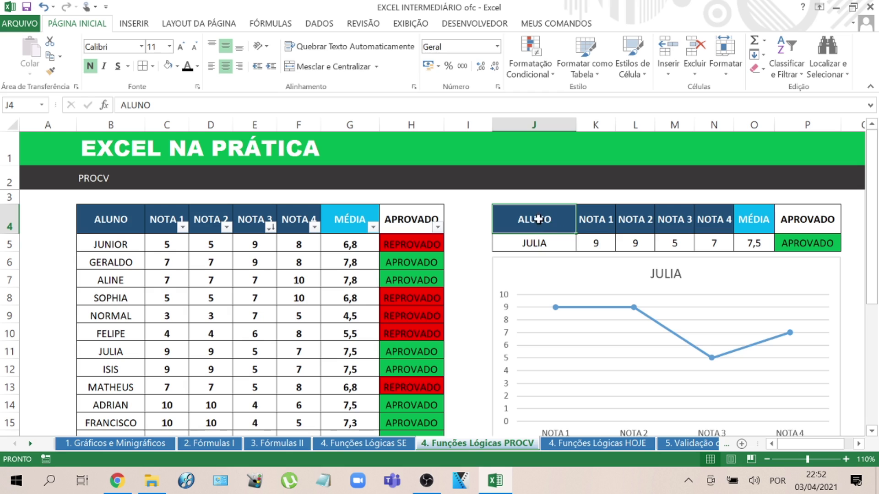
pyautogui.moveTo(535, 219); pyautogui.dragTo(811, 245)
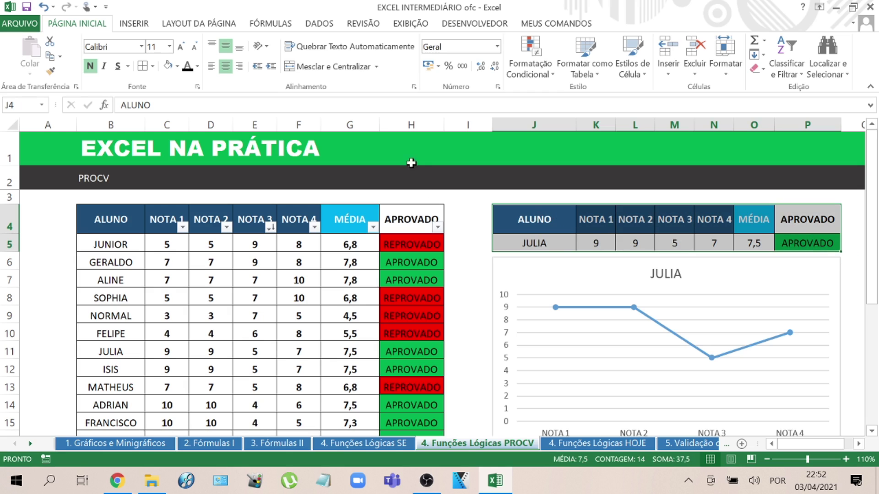
# - Hide columns B to H, which hold the full grade table
pyautogui.moveTo(411, 124); pyautogui.dragTo(111, 115)
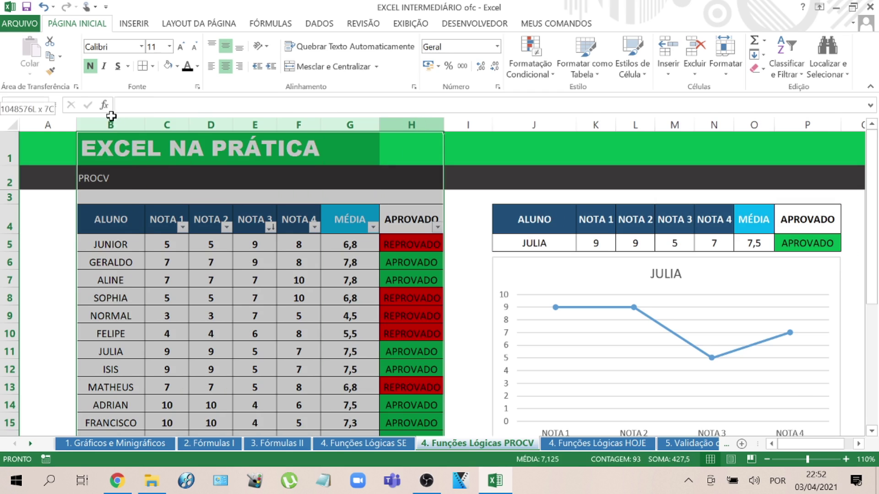
pyautogui.rightClick(136, 128)
pyautogui.click(174, 315)
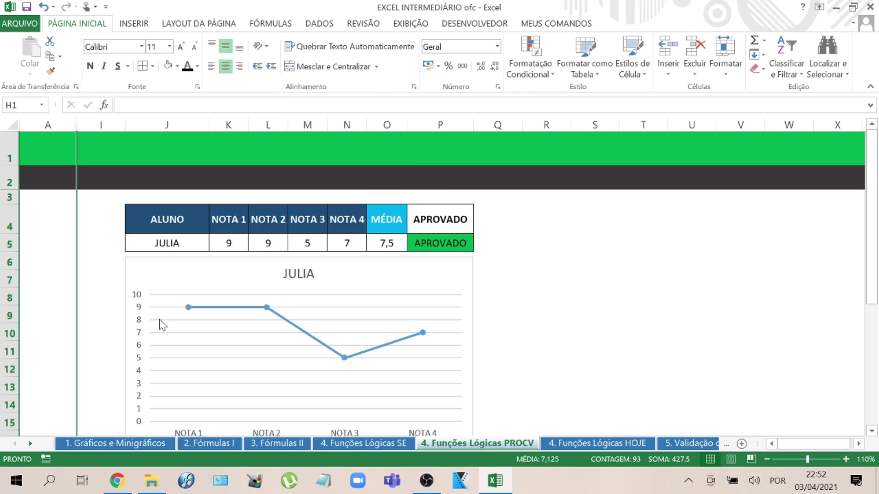
pyautogui.click(590, 297)
# - Widen the line chart below the lookup table on both sides so it spans from column I to column W
pyautogui.click(405, 279)
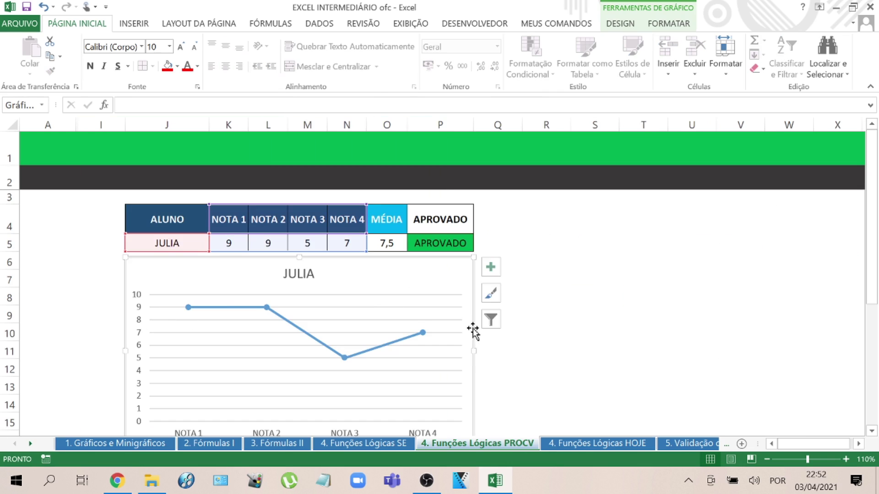
pyautogui.moveTo(474, 351); pyautogui.dragTo(603, 326)
pyautogui.moveTo(809, 326); pyautogui.dragTo(775, 323)
pyautogui.moveTo(119, 351); pyautogui.dragTo(96, 348)
pyautogui.click(98, 221)
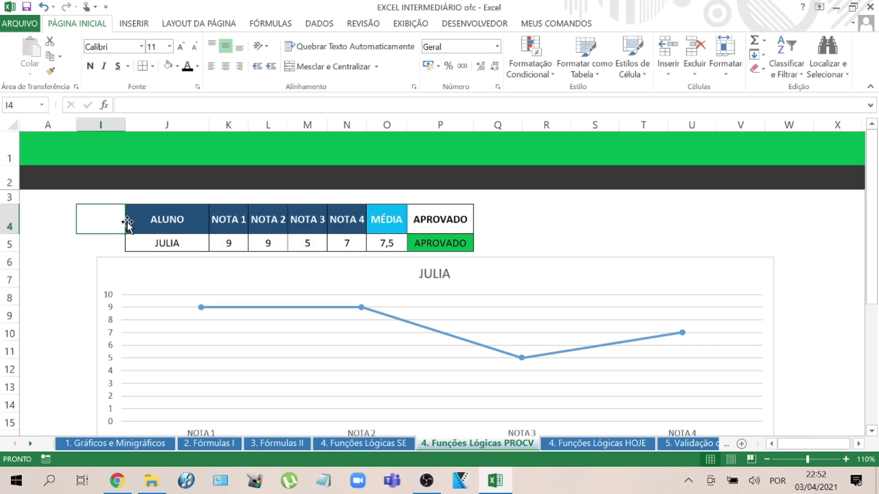
# - Examine the list of student names offered in the ALUNO cell J5, keeping the current choice
pyautogui.click(147, 216)
pyautogui.click(174, 247)
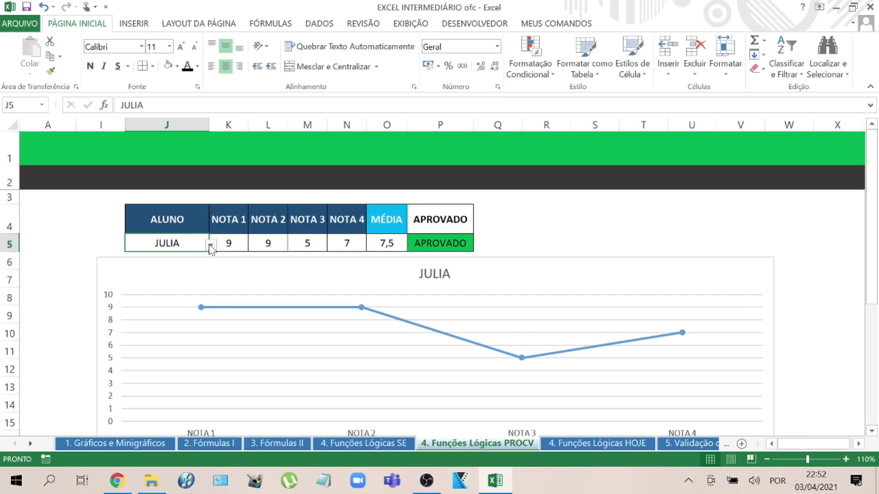
pyautogui.click(211, 246)
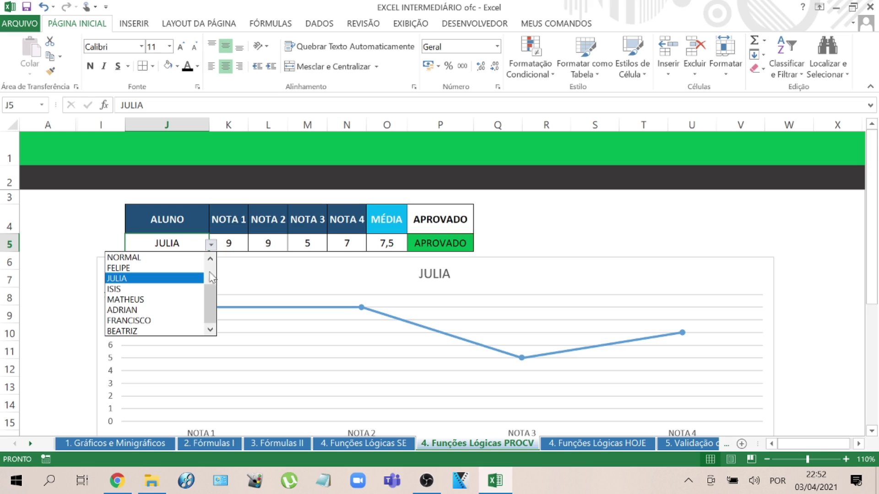
pyautogui.click(174, 241)
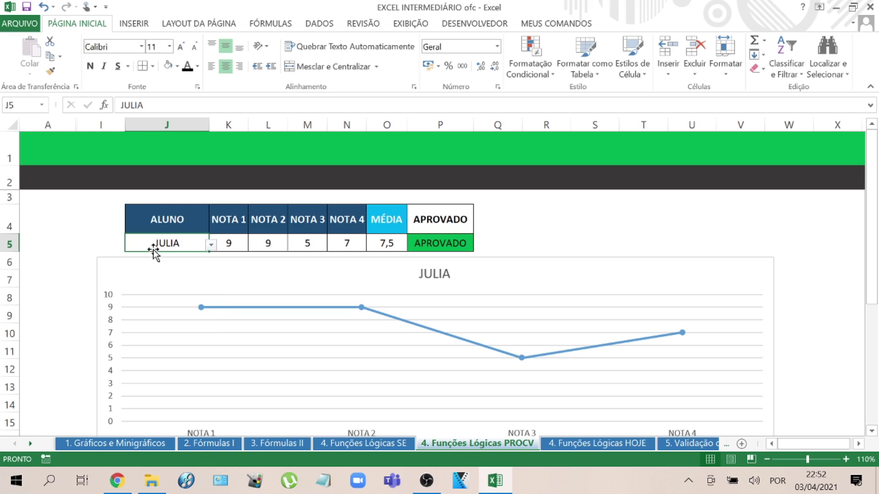
# - Review the data validation of cell J5, checking its Lista criterion and source range =$B$5:$B$16, then close it
pyautogui.click(318, 25)
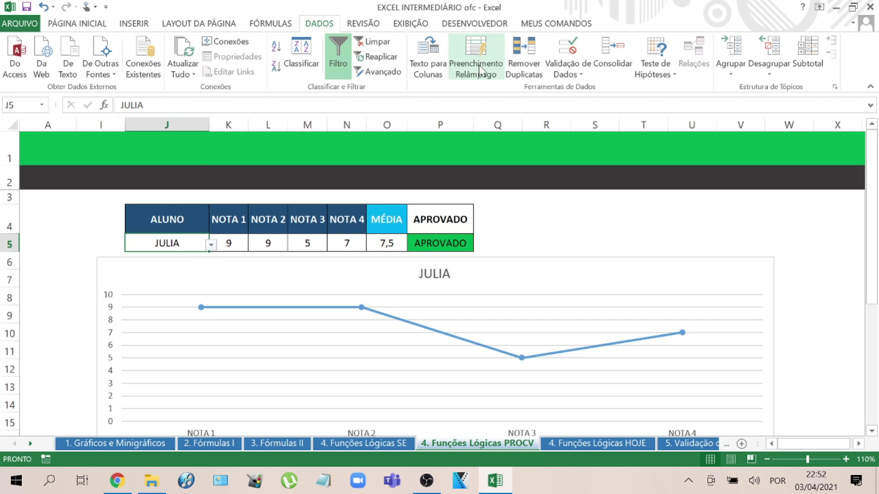
pyautogui.click(571, 74)
pyautogui.click(578, 89)
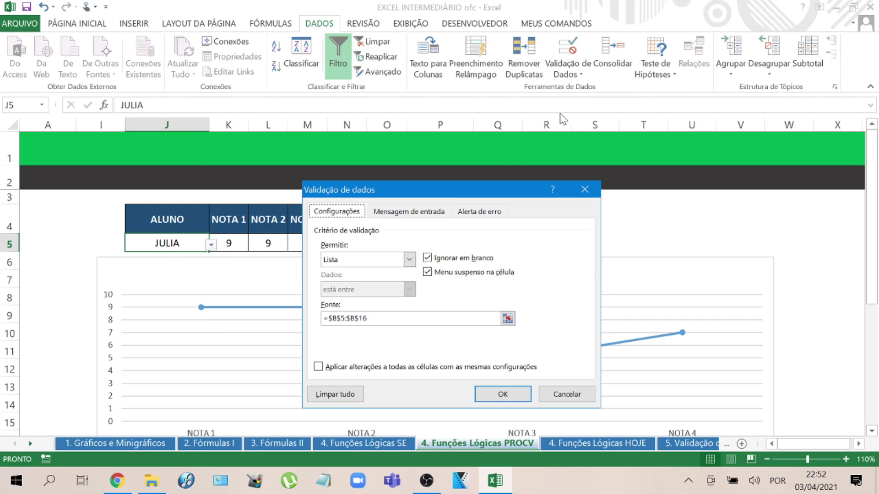
pyautogui.click(347, 259)
pyautogui.click(352, 259)
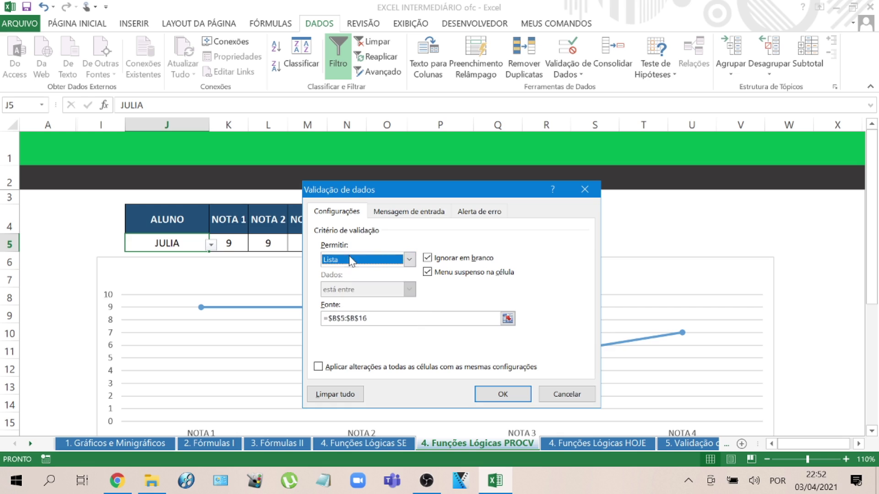
pyautogui.click(366, 319)
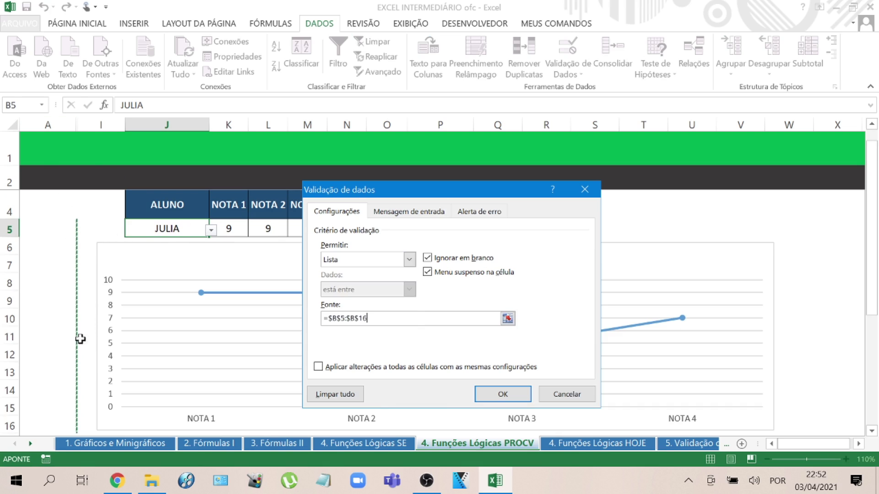
pyautogui.click(501, 396)
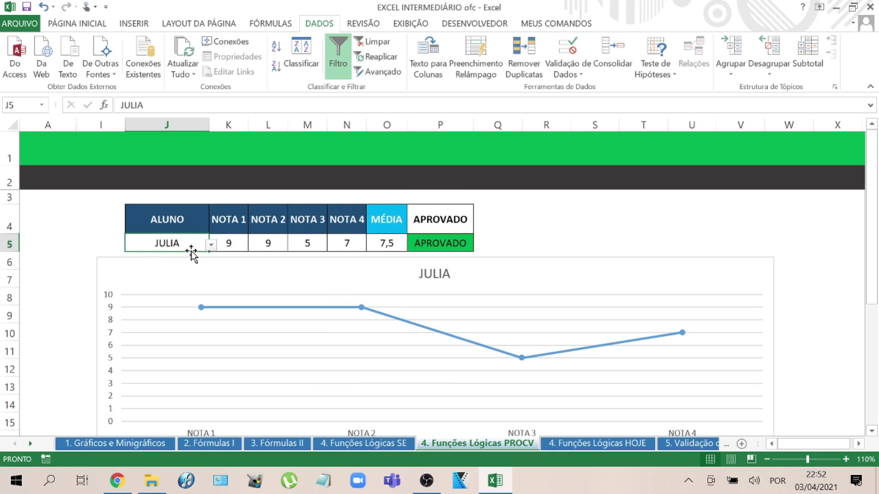
# - Choose the last student in the list of the lookup cell J5
pyautogui.click(211, 245)
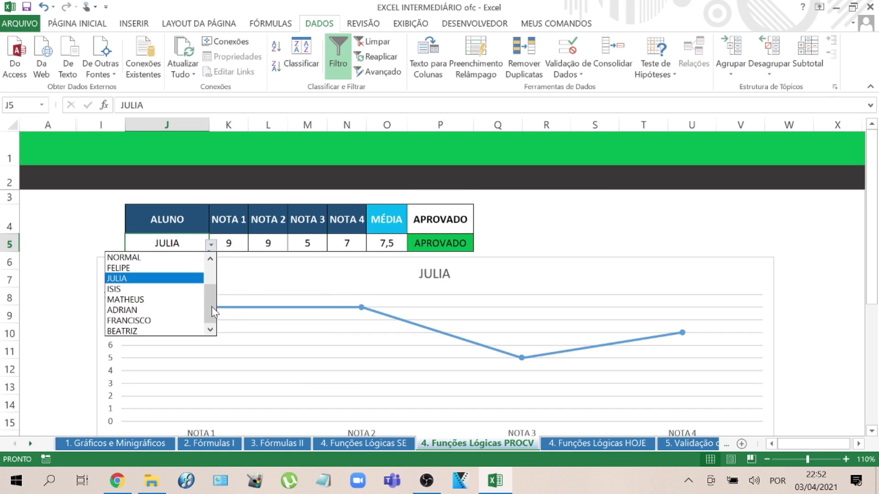
pyautogui.click(152, 331)
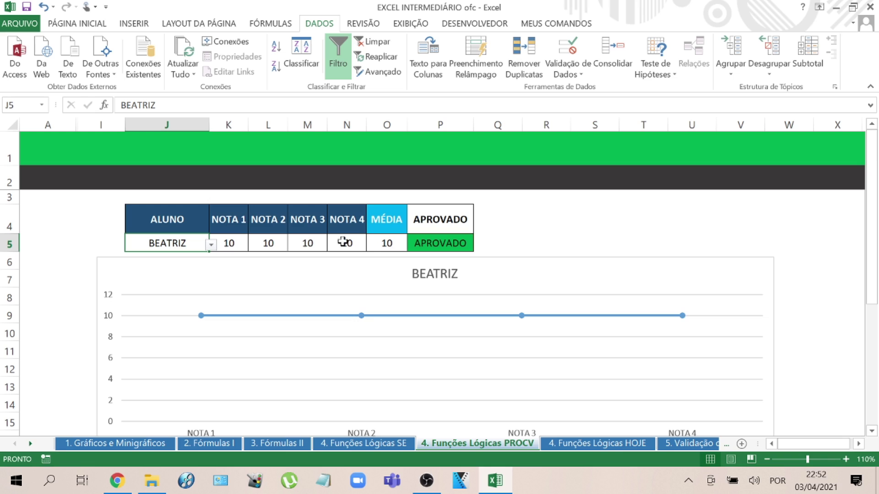
# - Unhide columns B to H so the full grade table is shown again beside the lookup table
pyautogui.moveTo(101, 122); pyautogui.dragTo(69, 122)
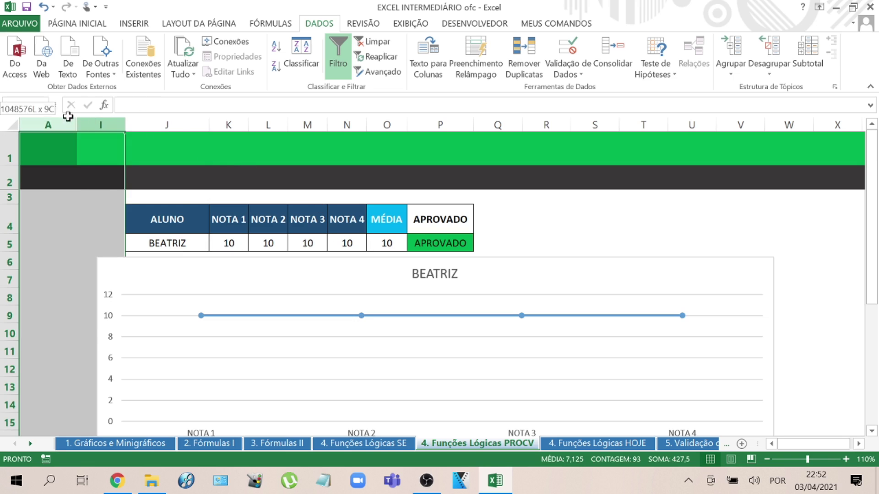
pyautogui.rightClick(78, 126)
pyautogui.click(120, 325)
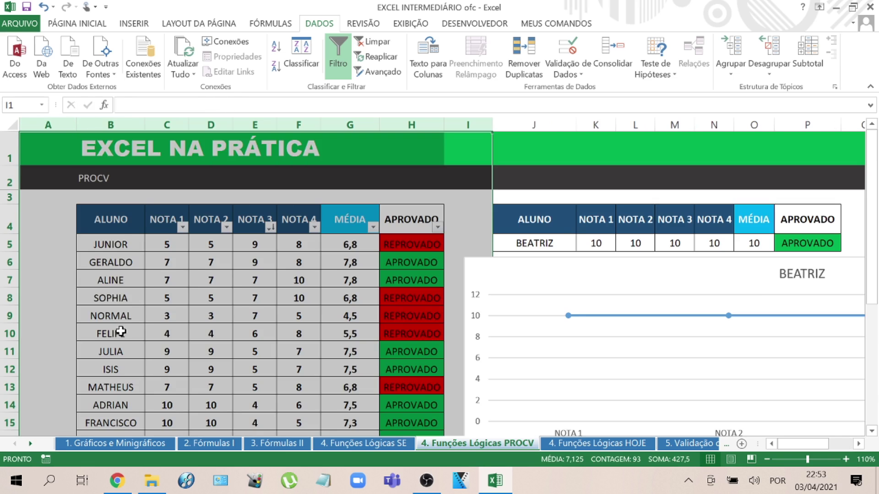
pyautogui.click(157, 324)
# - Check the chosen student's name, four grades, average and status in row 16 of the grade table against the lookup result
pyautogui.scroll(-2, 147, 343)
pyautogui.scroll(2, 146, 340)
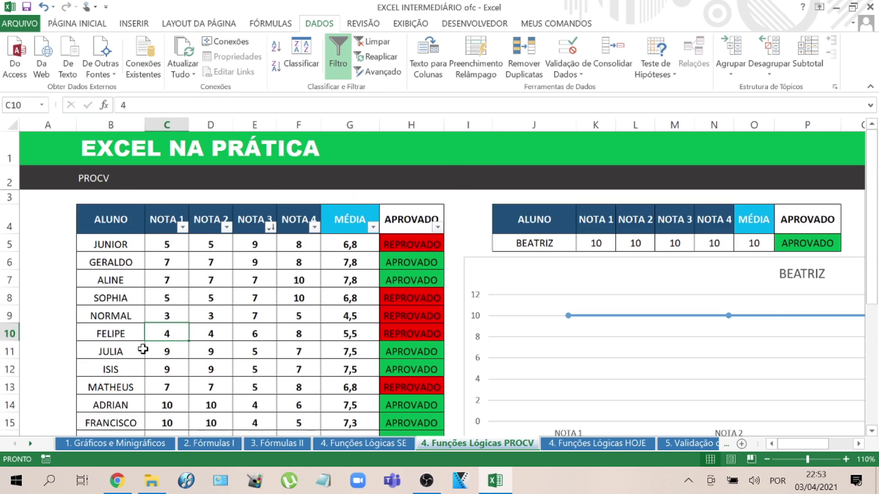
pyautogui.scroll(-1, 143, 349)
pyautogui.click(111, 379)
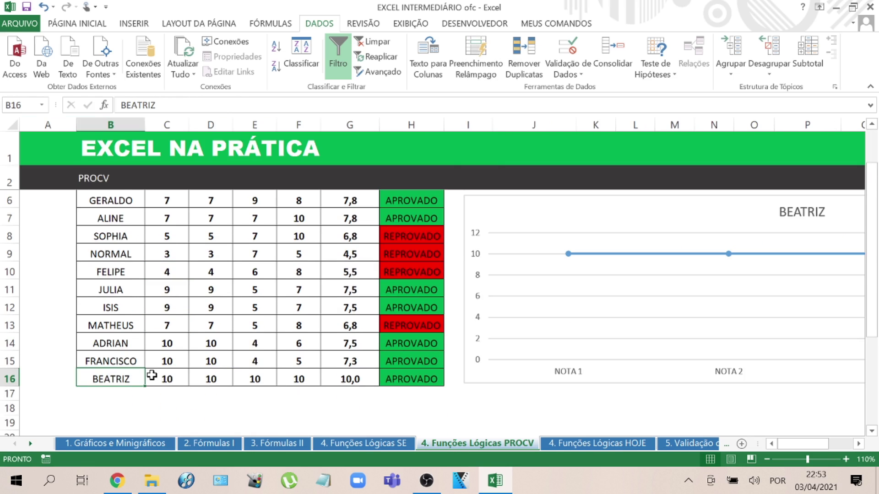
pyautogui.click(154, 375)
pyautogui.click(206, 372)
pyautogui.click(247, 377)
pyautogui.click(295, 372)
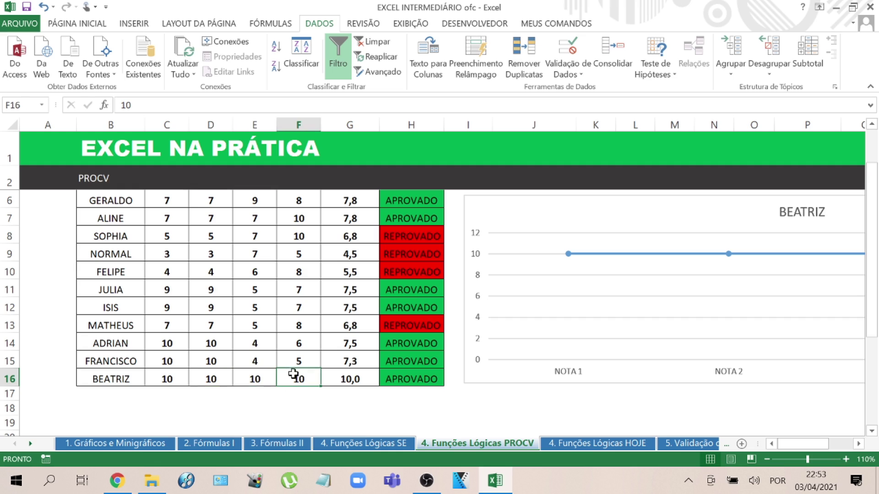
pyautogui.click(346, 377)
pyautogui.click(402, 372)
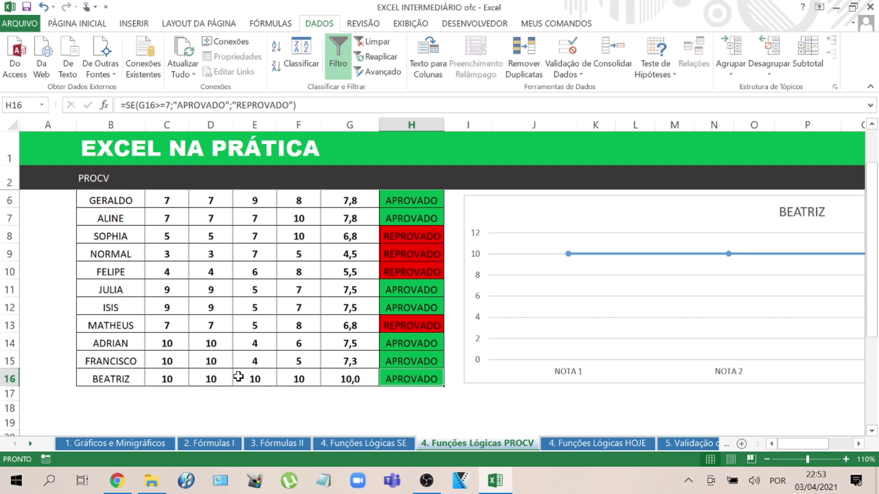
pyautogui.scroll(1, 267, 357)
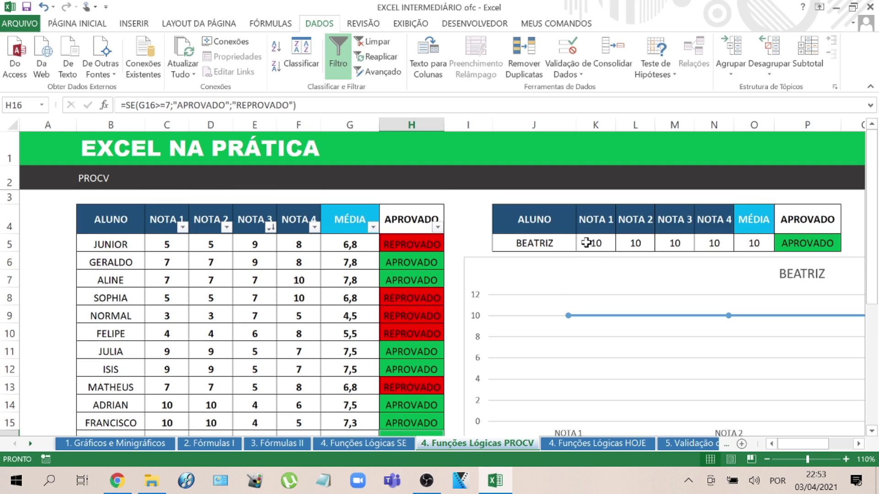
# - Examine the PROCV formulas behind the lookup table's grade cells in row 5, starting from the student name in J5
pyautogui.click(548, 243)
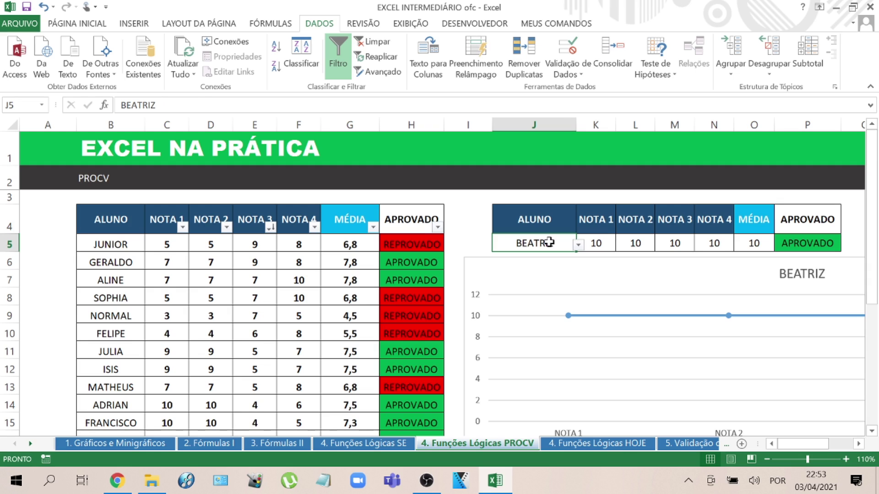
pyautogui.press('Right')
pyautogui.press('Right')
pyautogui.press('Right')
pyautogui.press('Left')
pyautogui.press('Left')
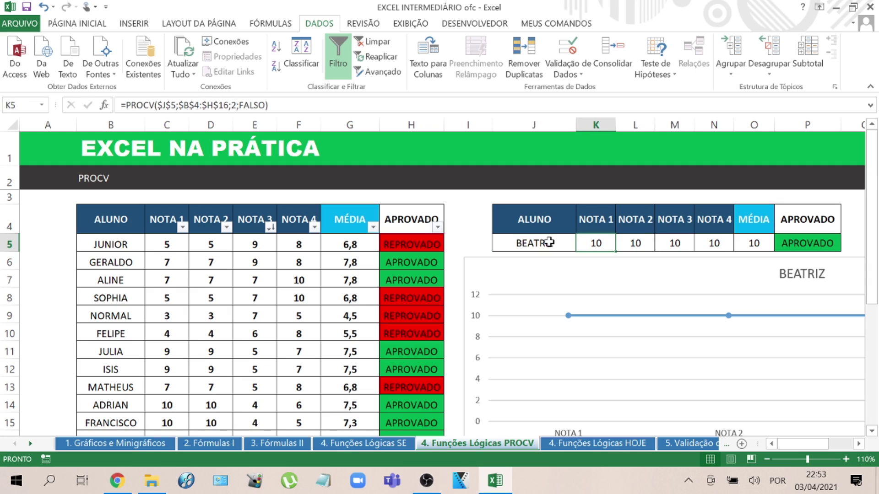
pyautogui.press('Right')
pyautogui.press('Right')
pyautogui.press('Right')
pyautogui.press('Left')
pyautogui.press('Left')
pyautogui.press('Left')
pyautogui.press('Right')
pyautogui.press('Left')
# - Inspect the arguments of the PROCV formula in K5 without changing them, then compare it with the NOTA 2 formula in L5
pyautogui.press('F2')
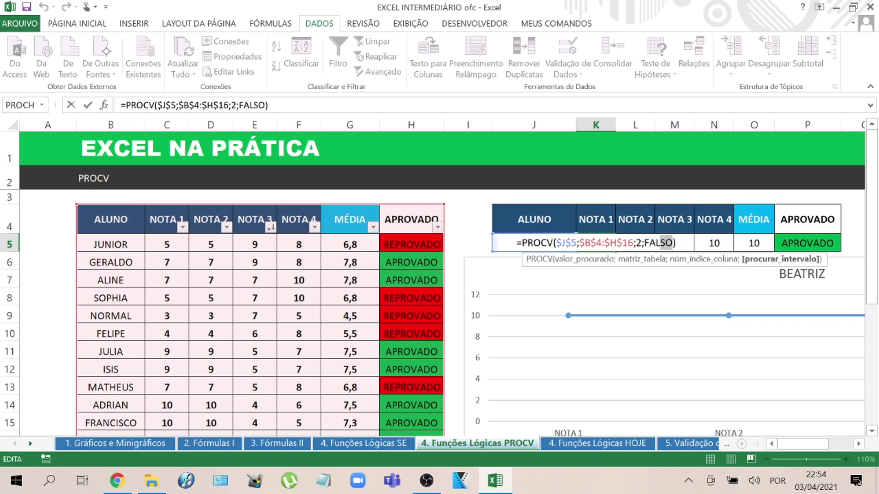
pyautogui.press('Right')
pyautogui.press('Return')
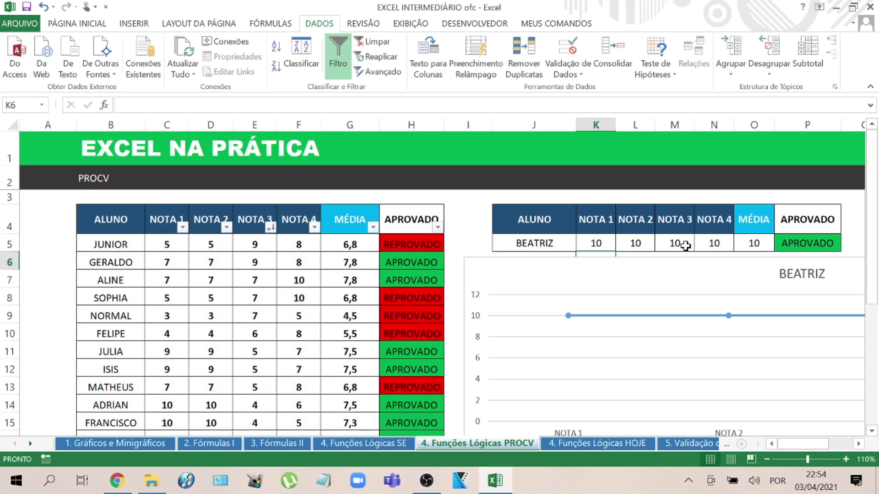
pyautogui.click(597, 245)
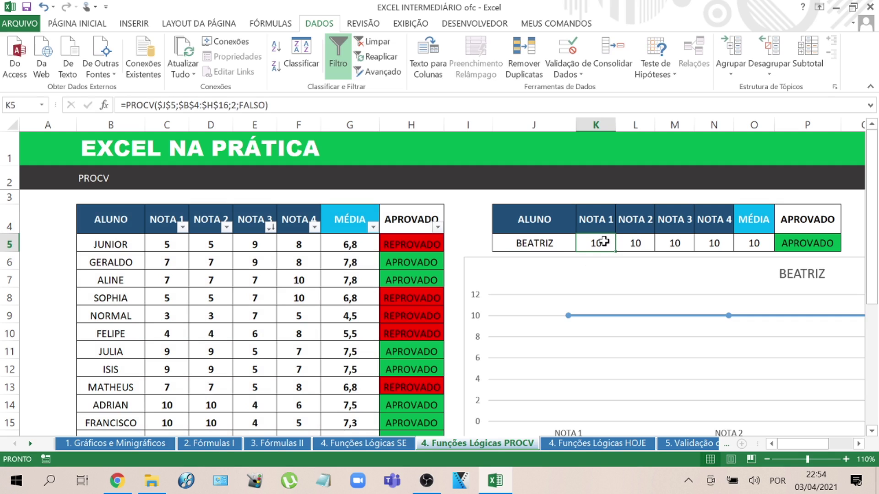
pyautogui.click(636, 240)
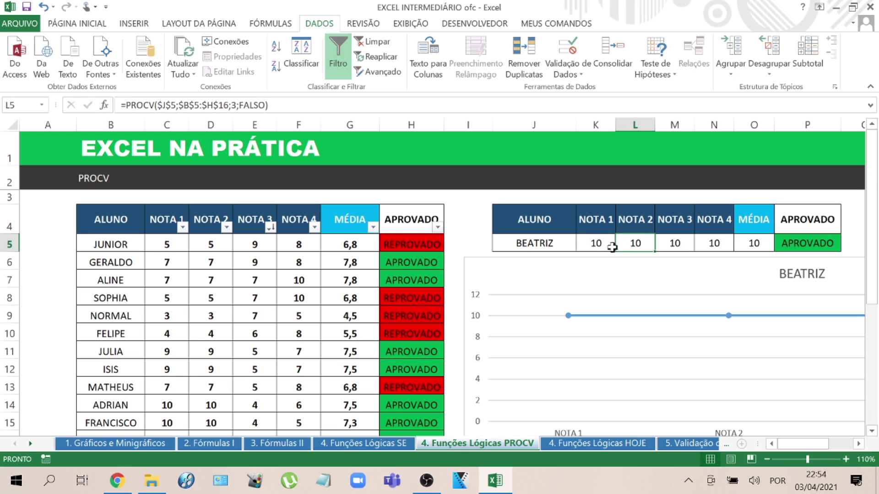
# - Examine the column index in L5's PROCV formula without changing it, then compare the NOTA 3 and NOTA 4 formulas in M5 and N5
pyautogui.doubleClick(633, 243)
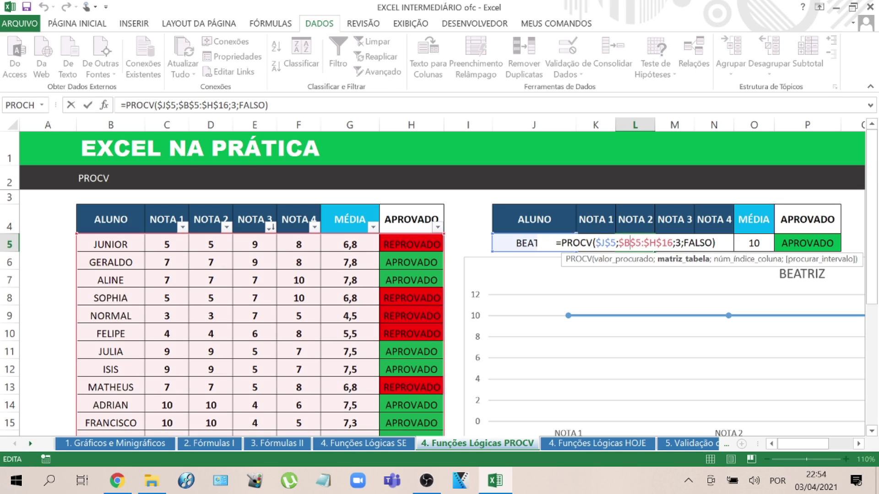
pyautogui.doubleClick(677, 242)
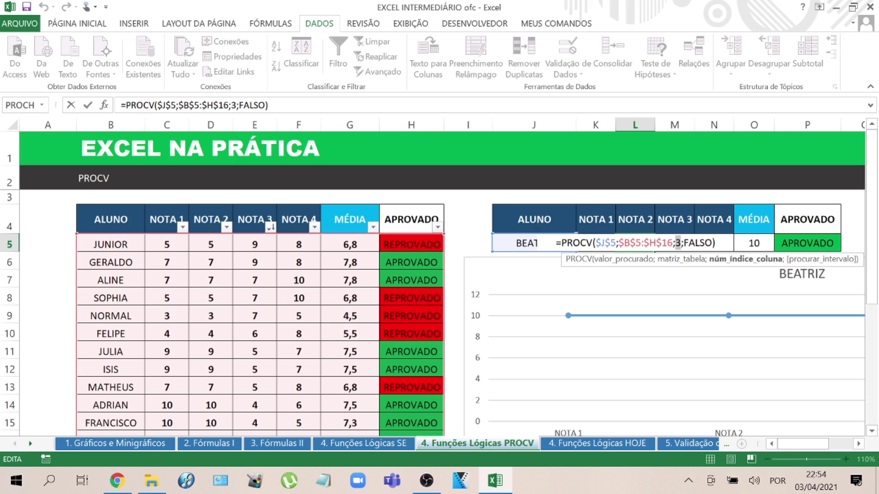
pyautogui.press('Return')
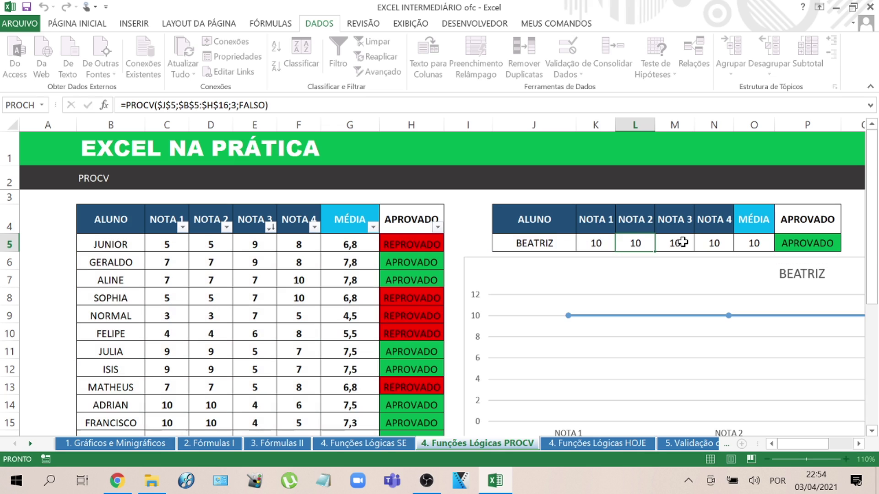
pyautogui.click(631, 237)
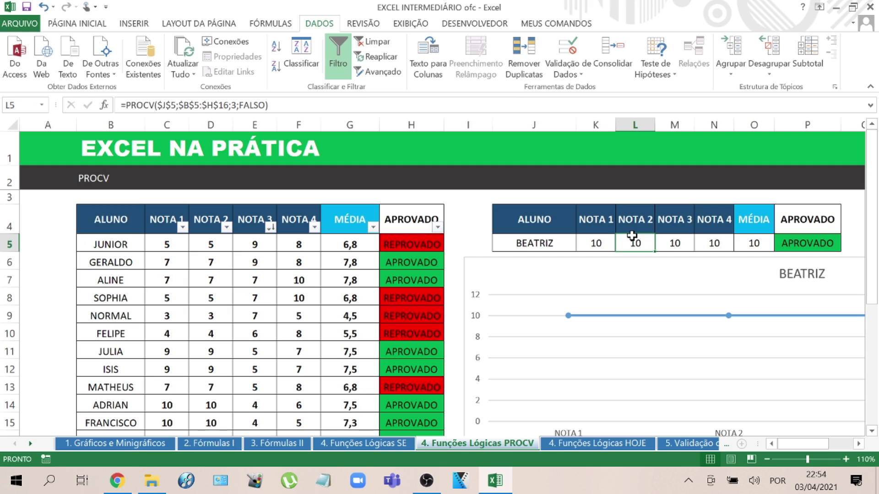
pyautogui.click(672, 243)
pyautogui.click(712, 240)
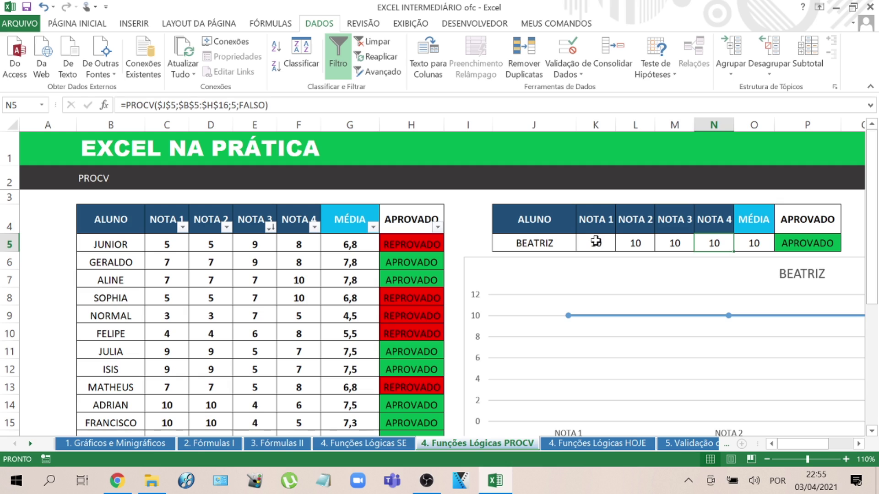
# - Clear the four PROCV grade formulas from K5 to N5 in the lookup table
pyautogui.moveTo(595, 240); pyautogui.dragTo(702, 238)
pyautogui.hotkey('ctrl', 'v')
pyautogui.press('Delete')
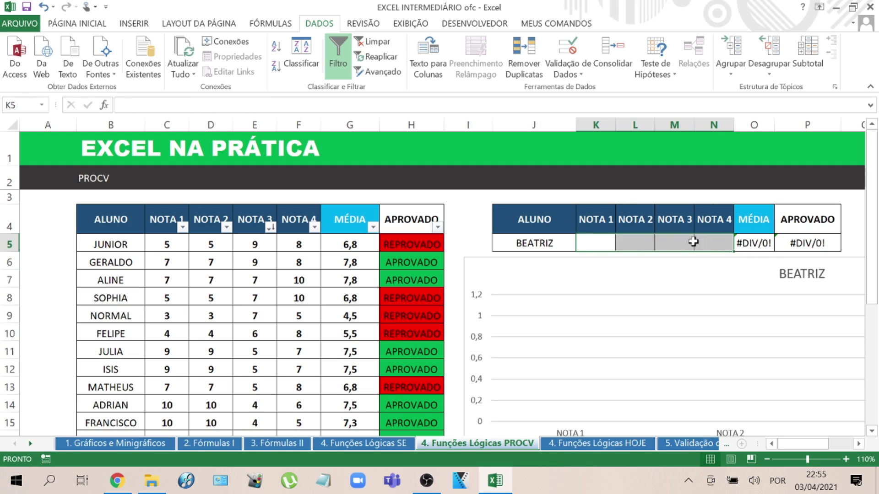
# - Begin a PROCV formula in K5 with the student name in J5 as lookup value and B4:H16 as the table range
pyautogui.click(591, 237)
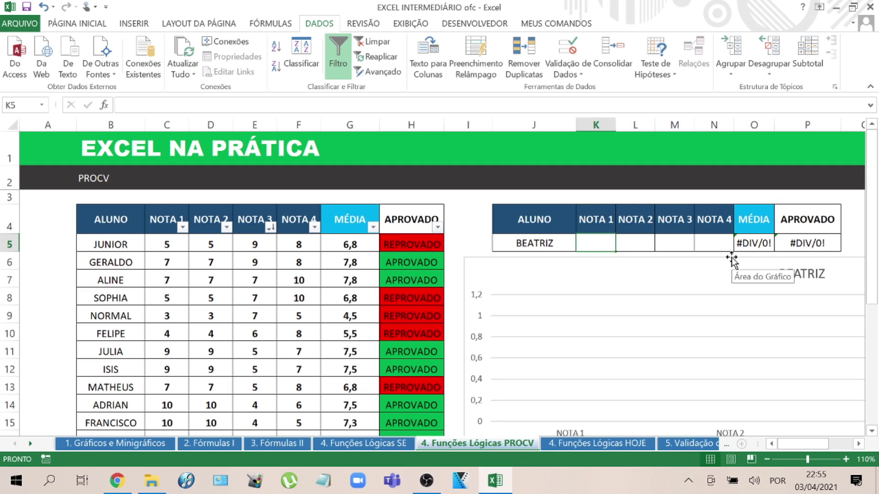
pyautogui.write('=')
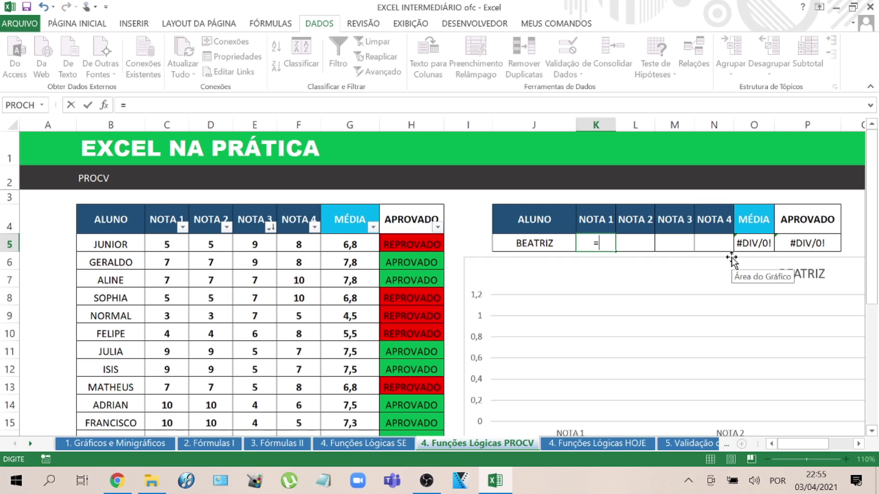
pyautogui.write('PRO')
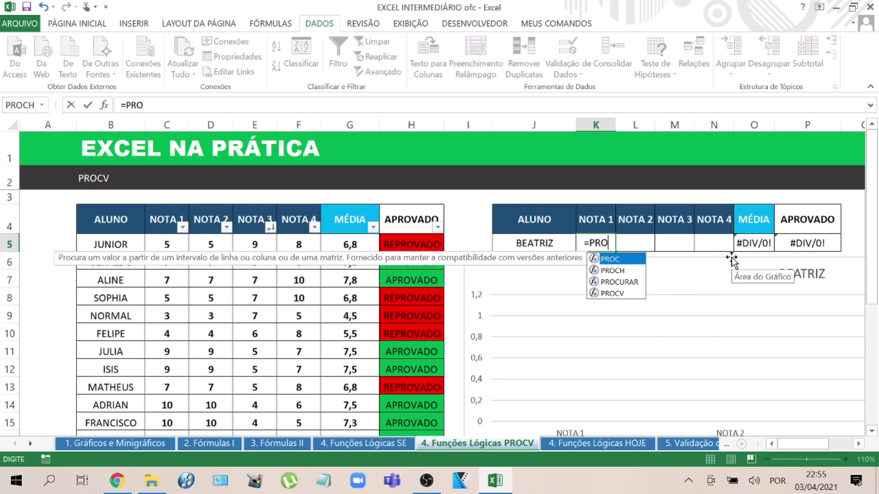
pyautogui.write('CV(')
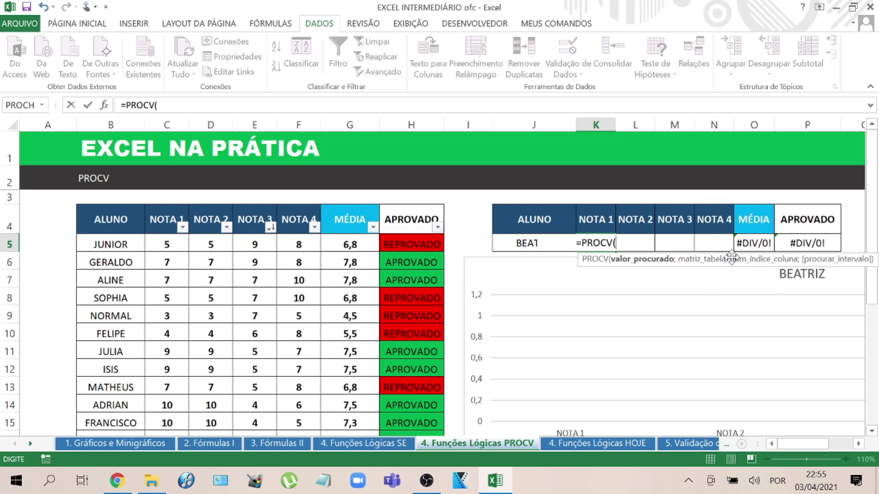
pyautogui.click(504, 242)
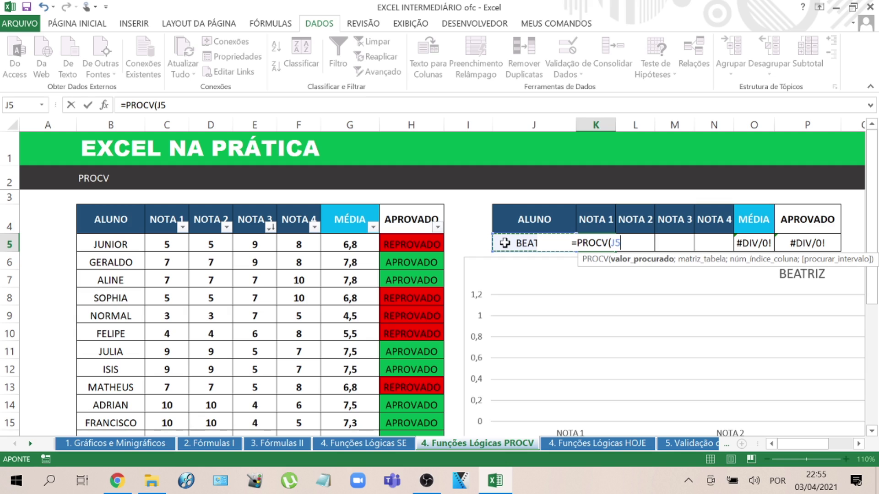
pyautogui.write(';')
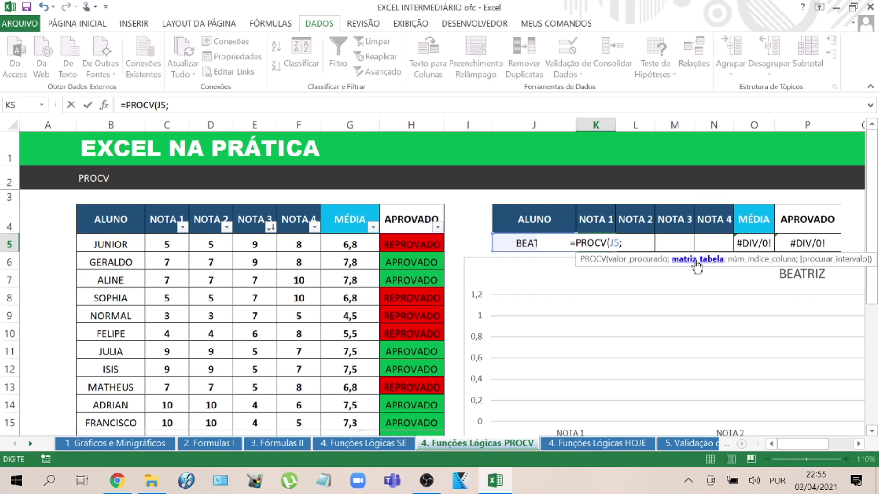
pyautogui.moveTo(100, 222); pyautogui.dragTo(430, 391)
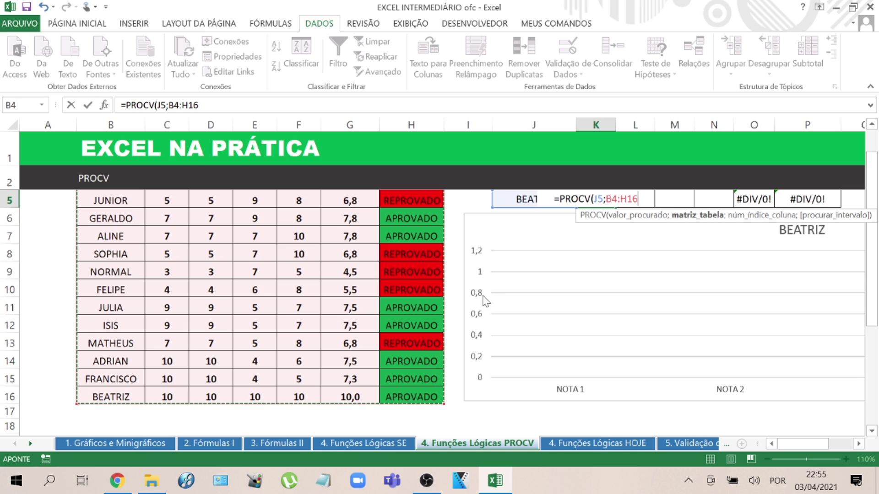
pyautogui.write(';')
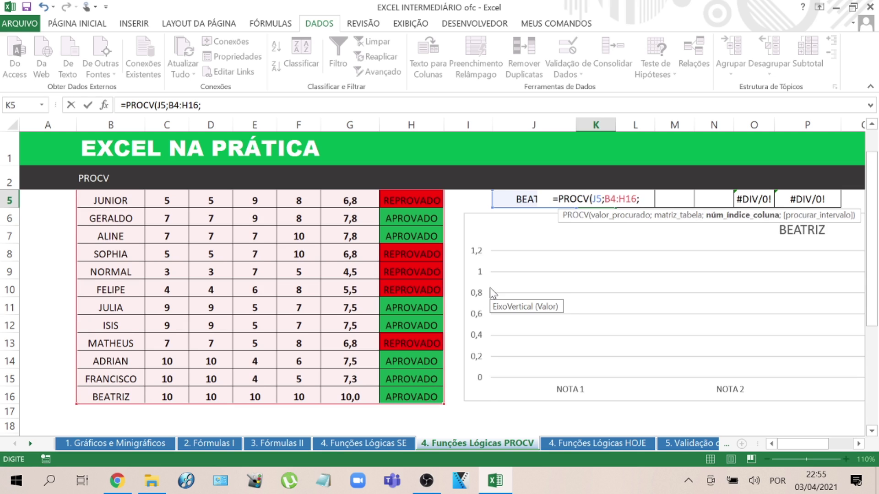
# - Complete K5's PROCV formula with column index 2 and exact match FALSO
pyautogui.scroll(1, 490, 287)
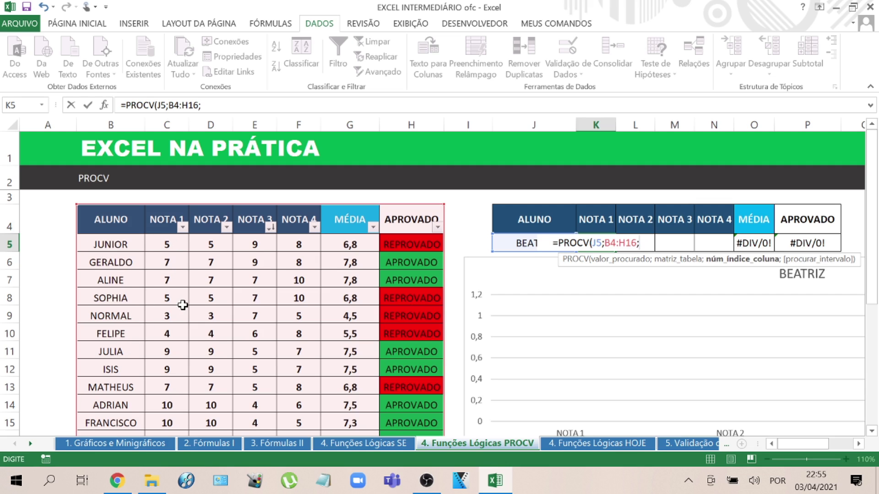
pyautogui.write('2;FASLO)')
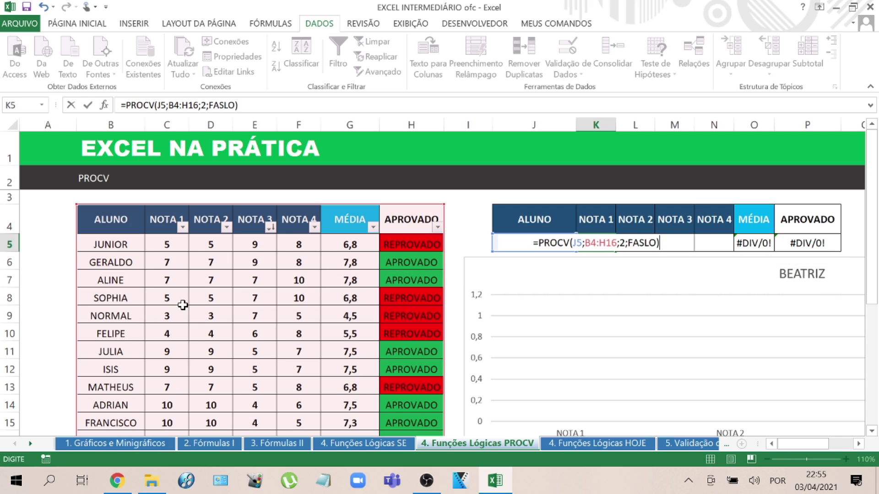
pyautogui.press('BackSpace')
pyautogui.press('BackSpace')
pyautogui.press('BackSpace')
pyautogui.press('BackSpace')
pyautogui.write('LS')
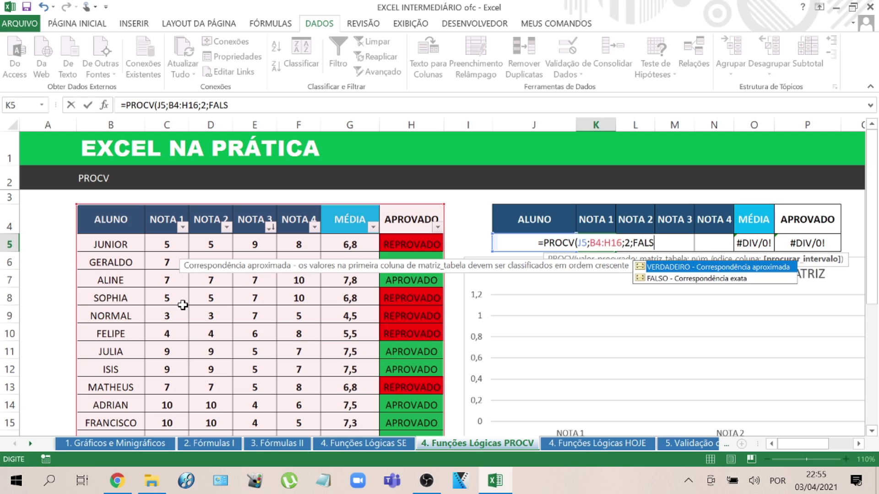
pyautogui.write('O)')
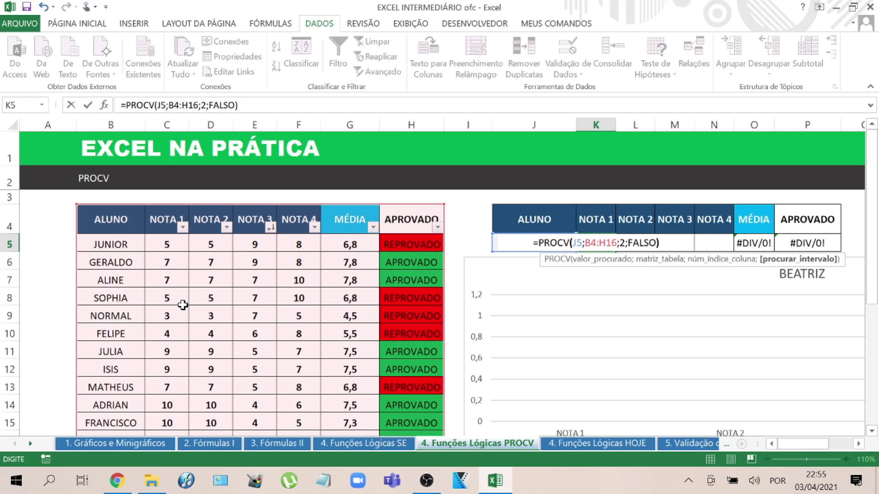
pyautogui.press('Return')
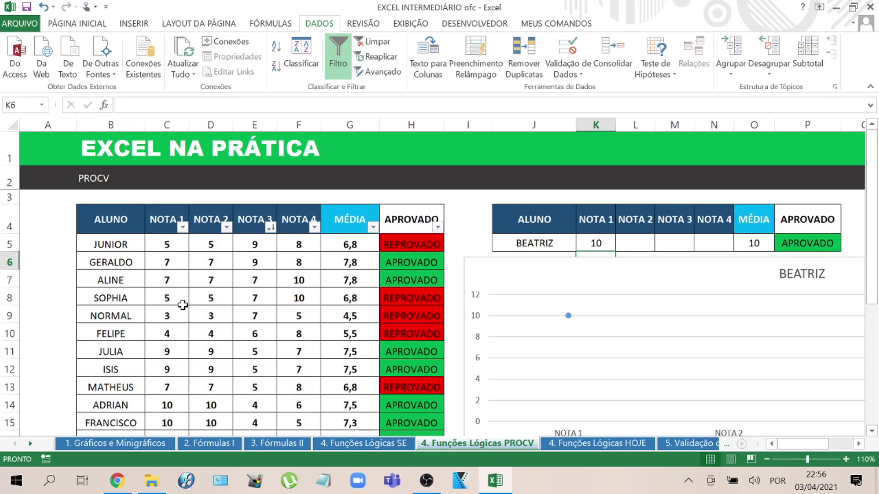
# - Copy the PROCV formula from K5 into the NOTA 2 cell L5
pyautogui.press('Up')
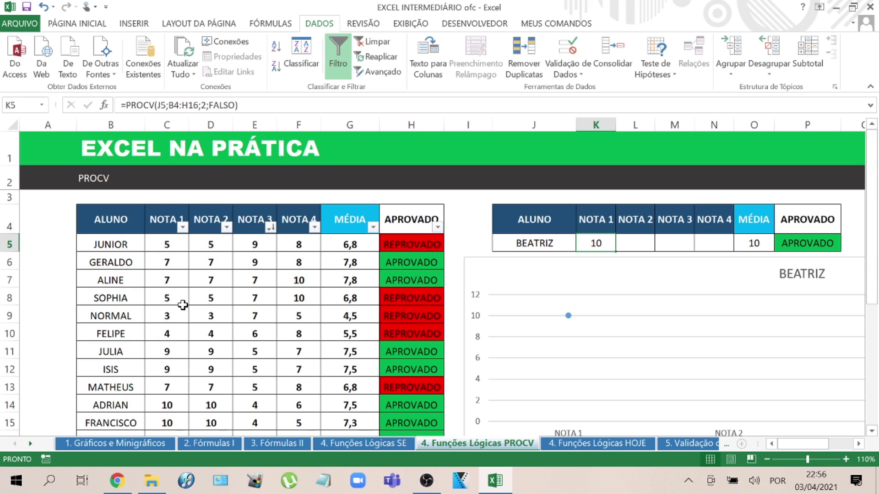
pyautogui.hotkey('ctrl', 'c')
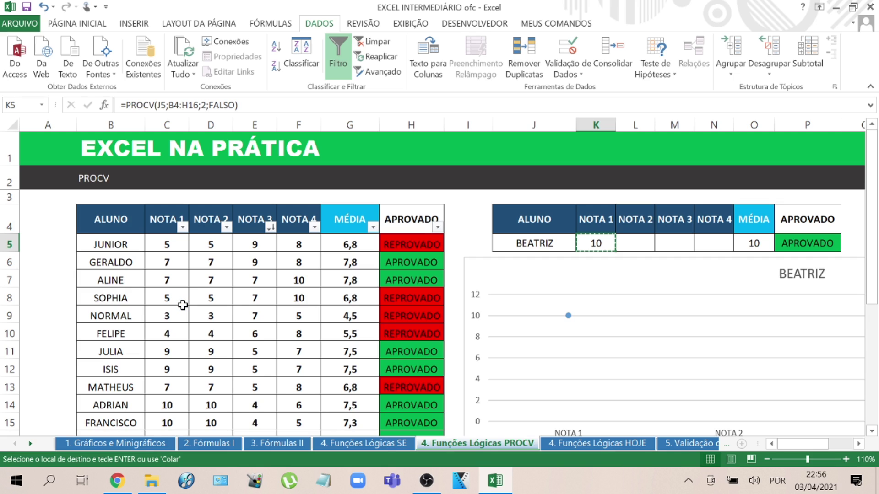
pyautogui.press('Right')
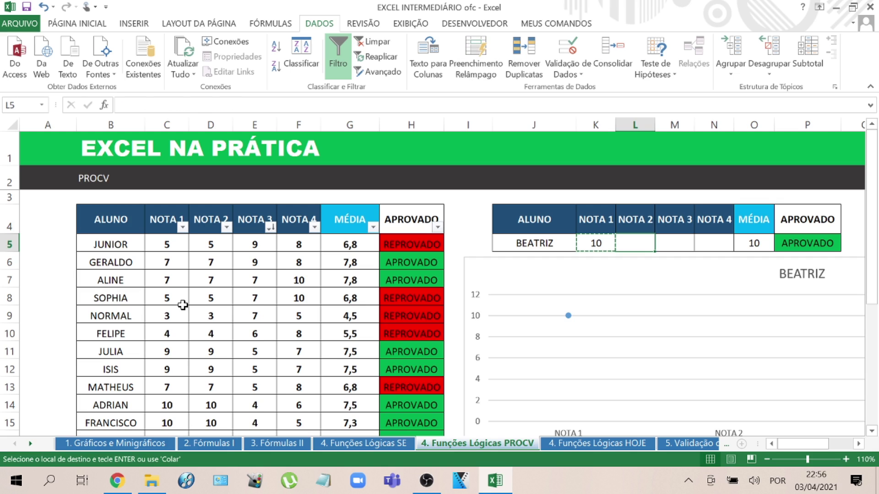
pyautogui.press('Left')
pyautogui.press('Escape')
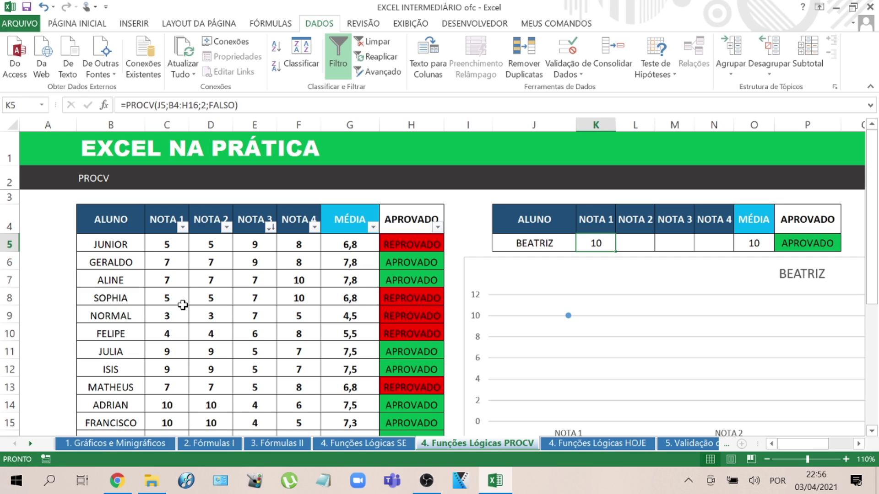
pyautogui.hotkey('ctrl', 'c')
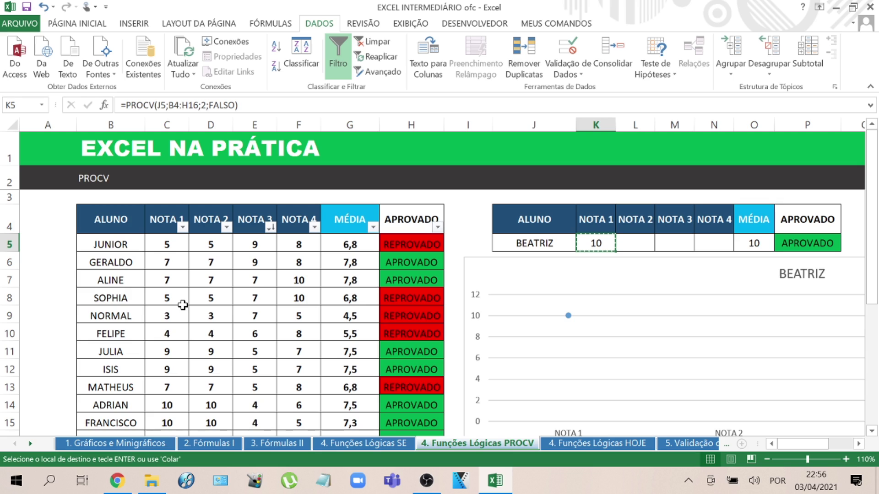
pyautogui.press('Right')
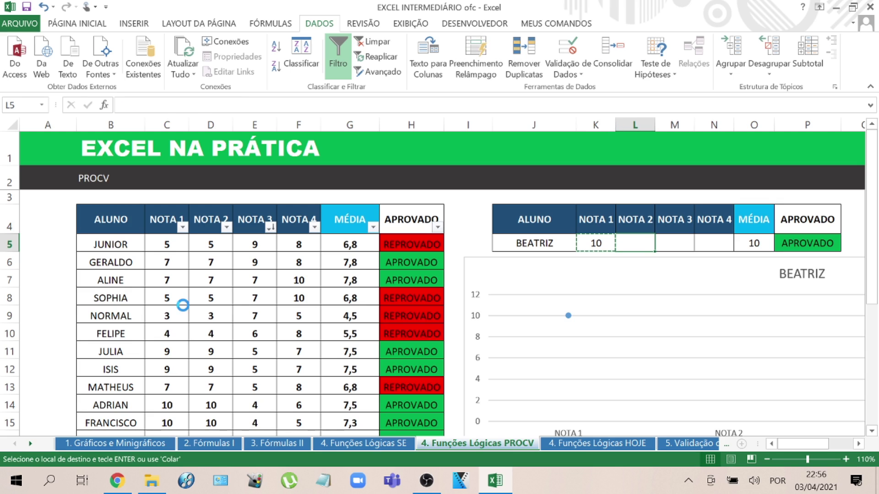
pyautogui.hotkey('ctrl', 'v')
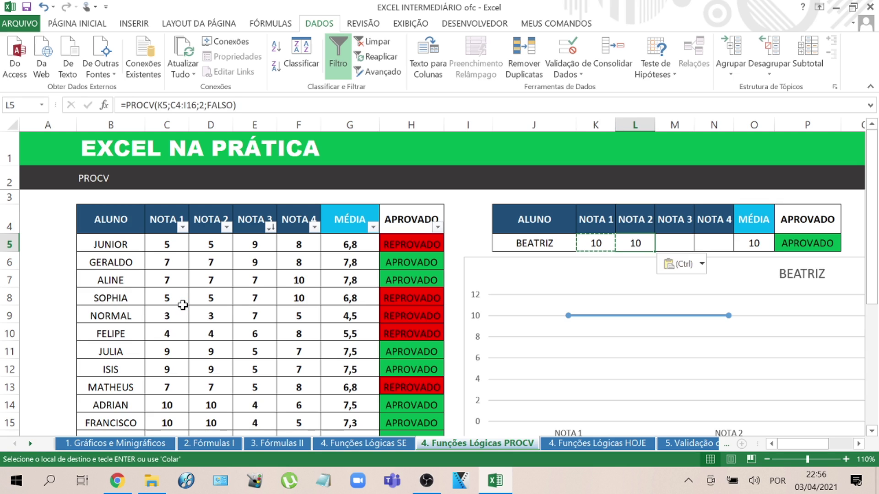
# - Set the NOTA 2 grade in D16 of the grade table to 8
pyautogui.scroll(-2, 183, 304)
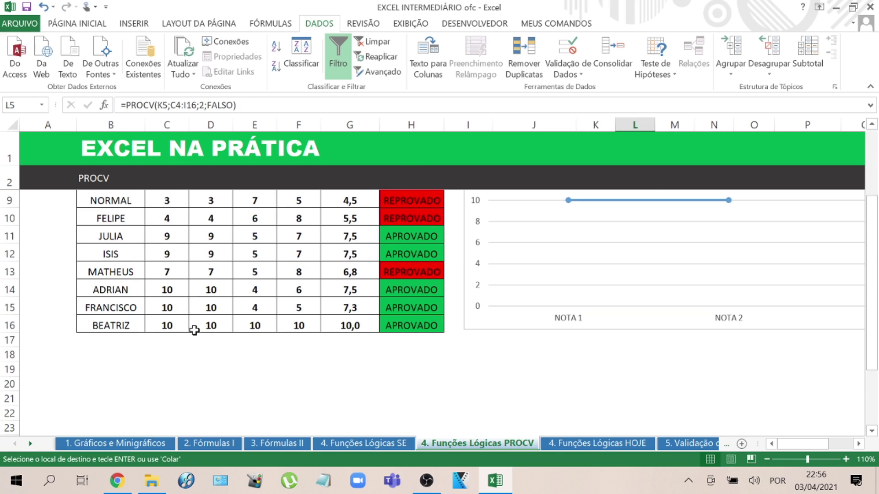
pyautogui.click(204, 327)
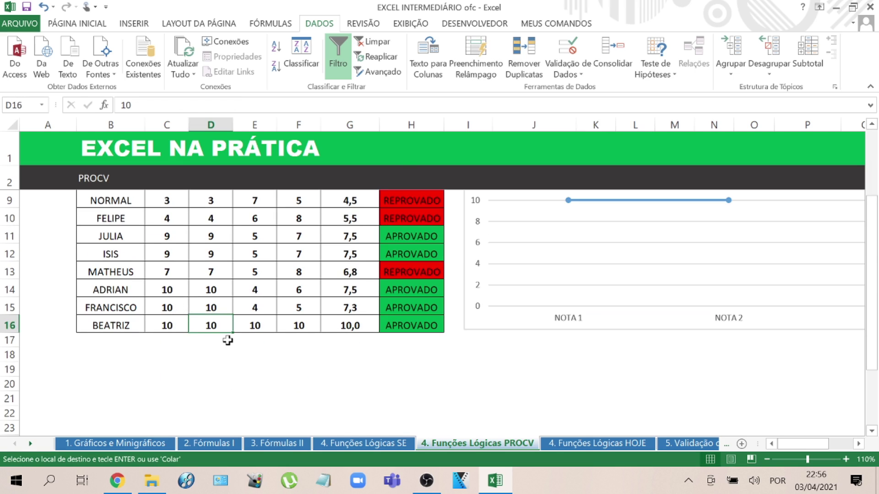
pyautogui.write('8')
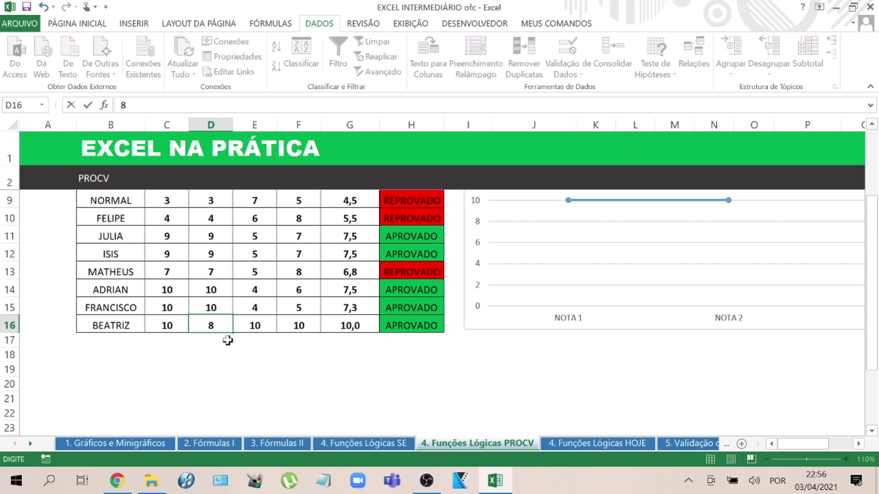
pyautogui.press('Return')
# - Inspect the lookup value and table range references in L5's copied formula against the student name in J5, leaving the formula unedited
pyautogui.scroll(2, 228, 340)
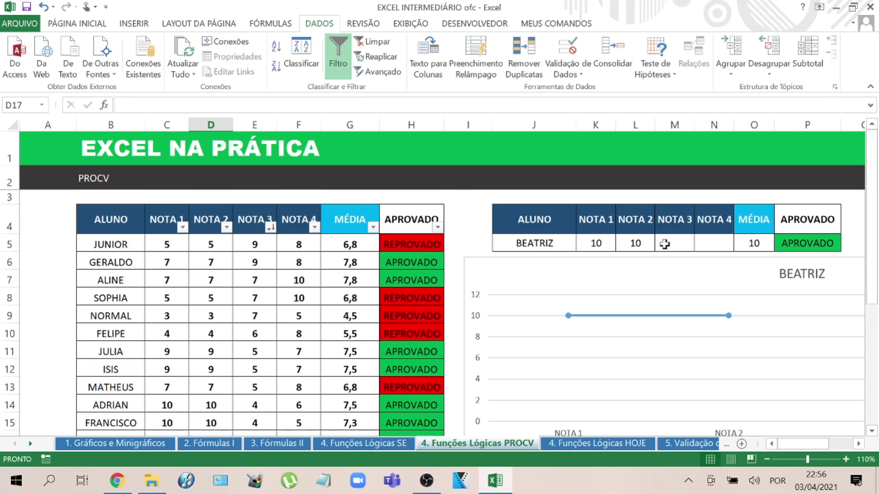
pyautogui.click(633, 243)
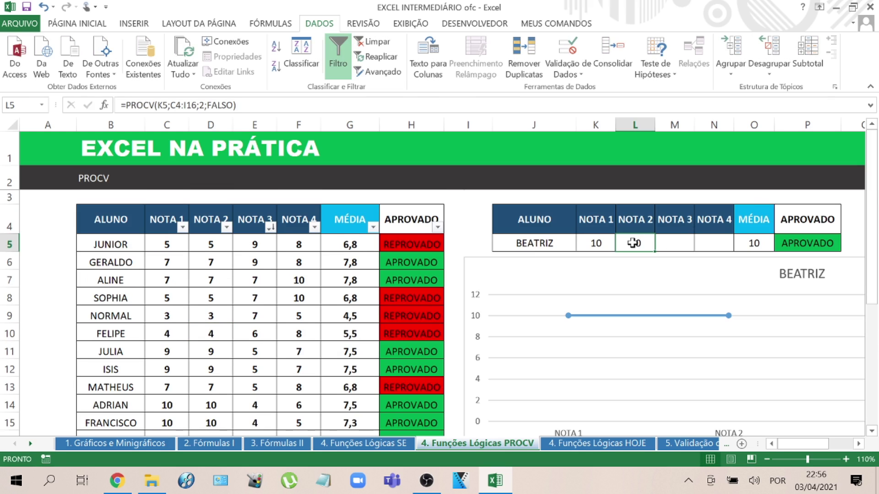
pyautogui.press('Left')
pyautogui.press('Left')
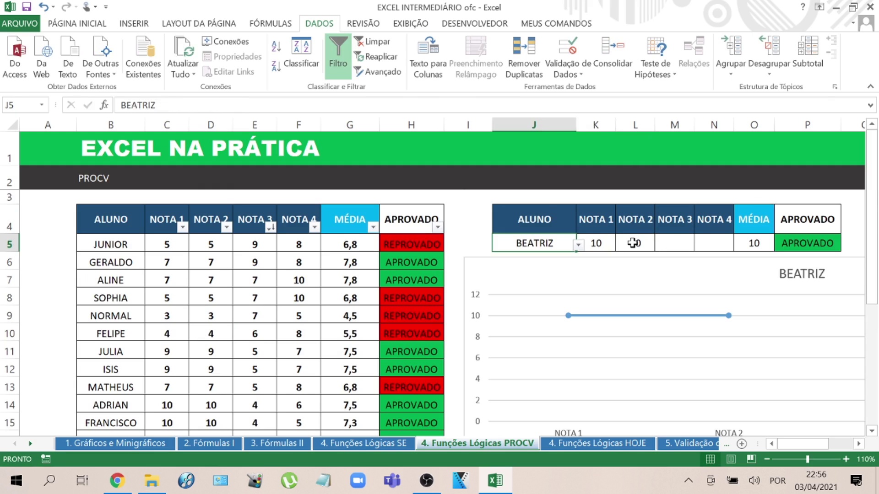
pyautogui.press('Right')
pyautogui.press('Right')
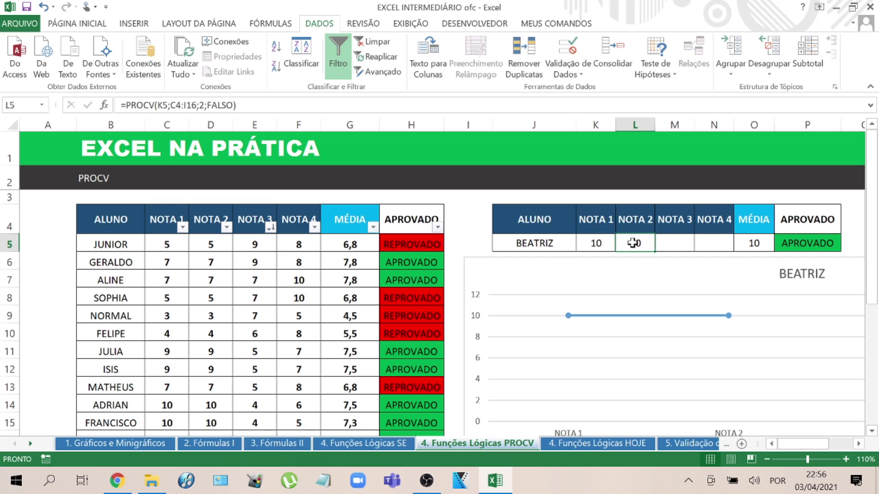
pyautogui.press('F2')
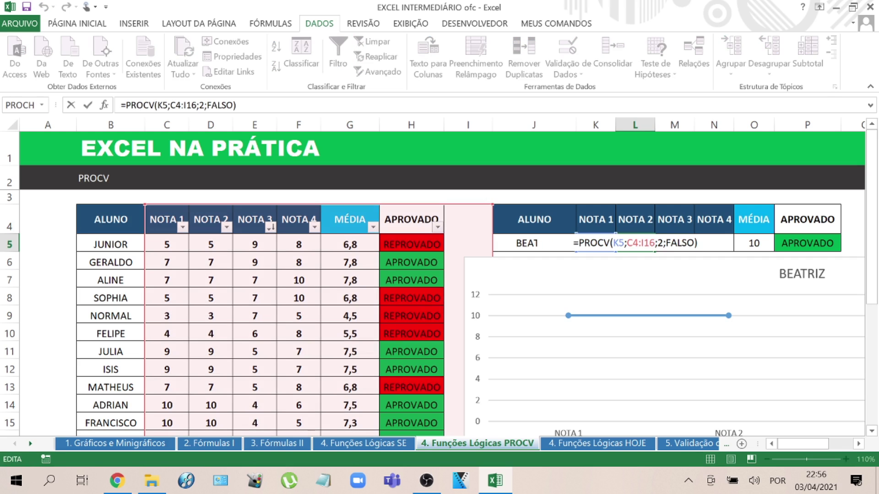
pyautogui.press('Escape')
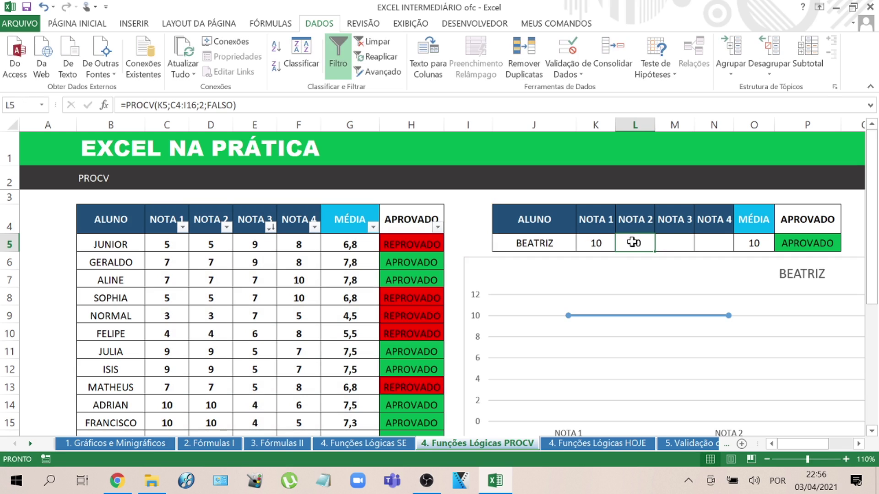
# - Move the references in L5's copied PROCV formula back to lookup cell J5 and table range B4:H16
pyautogui.doubleClick(633, 243)
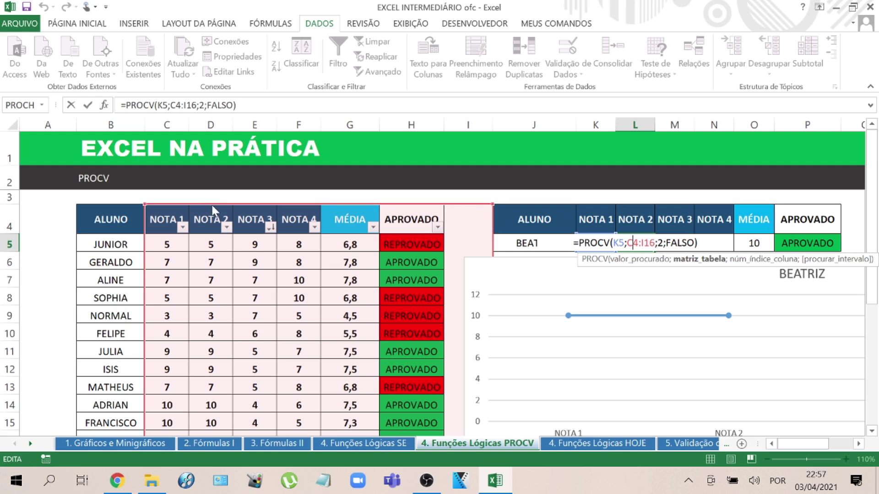
pyautogui.moveTo(210, 205); pyautogui.dragTo(166, 205)
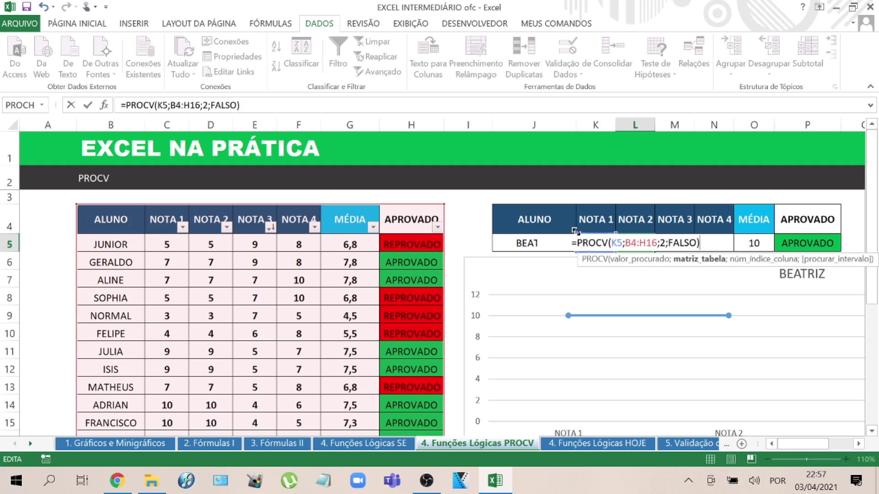
pyautogui.moveTo(574, 231); pyautogui.dragTo(557, 234)
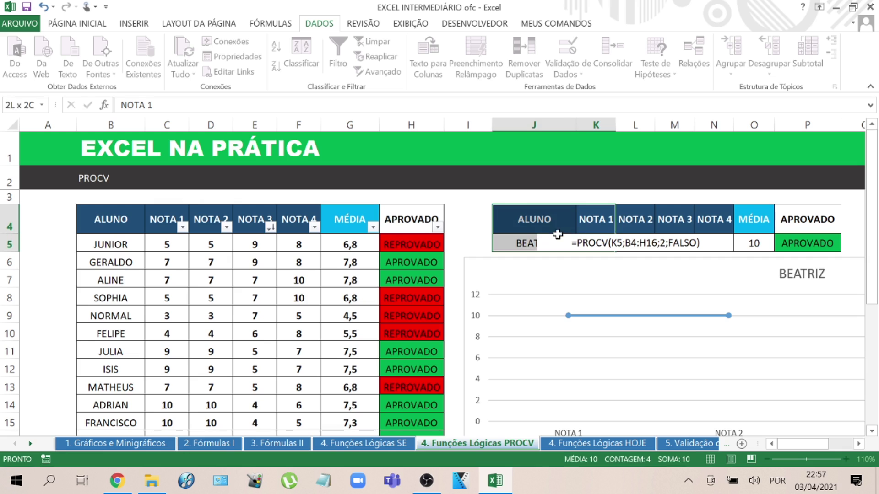
pyautogui.doubleClick(630, 242)
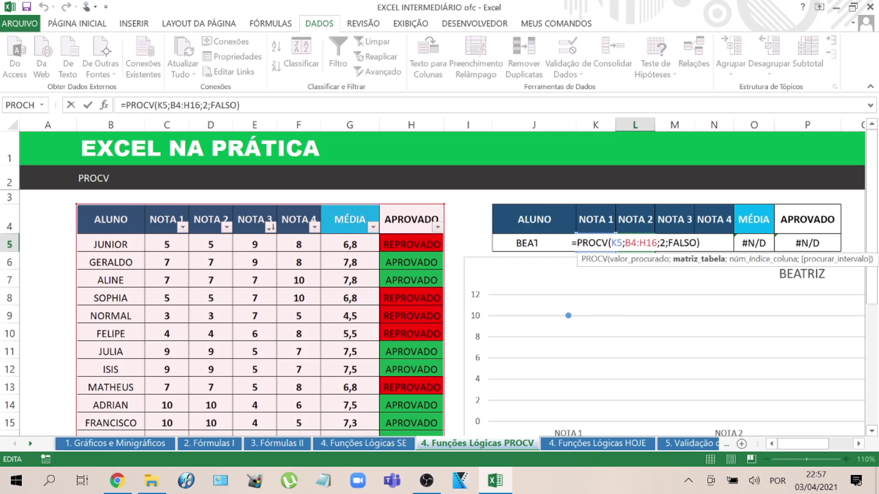
pyautogui.moveTo(586, 234); pyautogui.dragTo(551, 244)
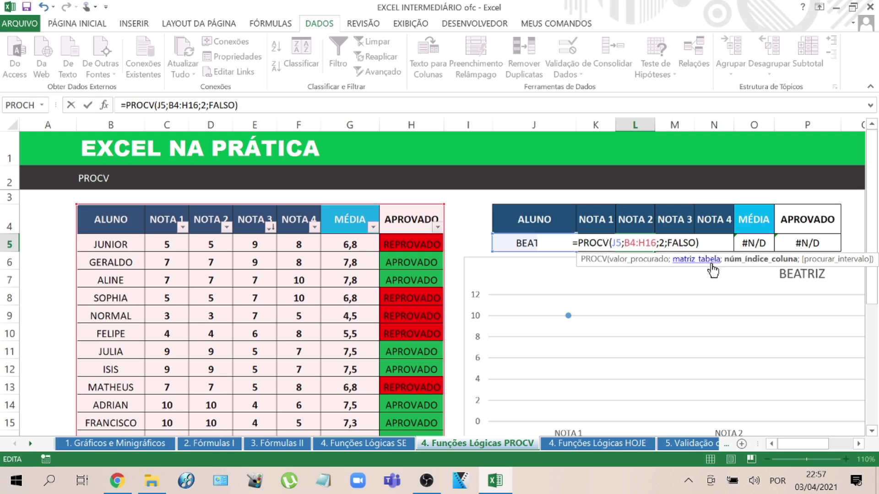
# - Set the column index in L5's PROCV formula to 3 and check the result against the NOTA 2 grade in row 16
pyautogui.press('Left')
pyautogui.press('Left')
pyautogui.press('Left')
pyautogui.press('Left')
pyautogui.press('Left')
pyautogui.press('Left')
pyautogui.press('Left')
pyautogui.press('BackSpace')
pyautogui.write('3')
pyautogui.hotkey('ctrl', 'Return')
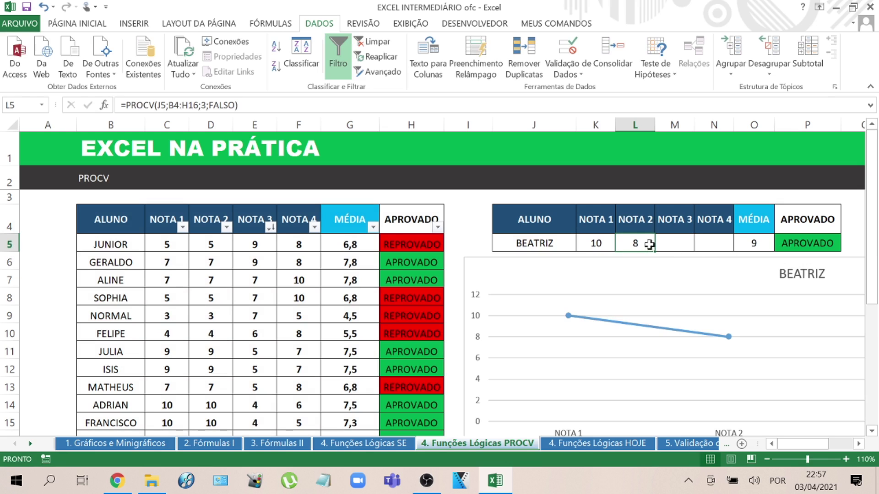
pyautogui.scroll(-3, 216, 327)
pyautogui.scroll(2, 235, 320)
pyautogui.scroll(-1, 207, 358)
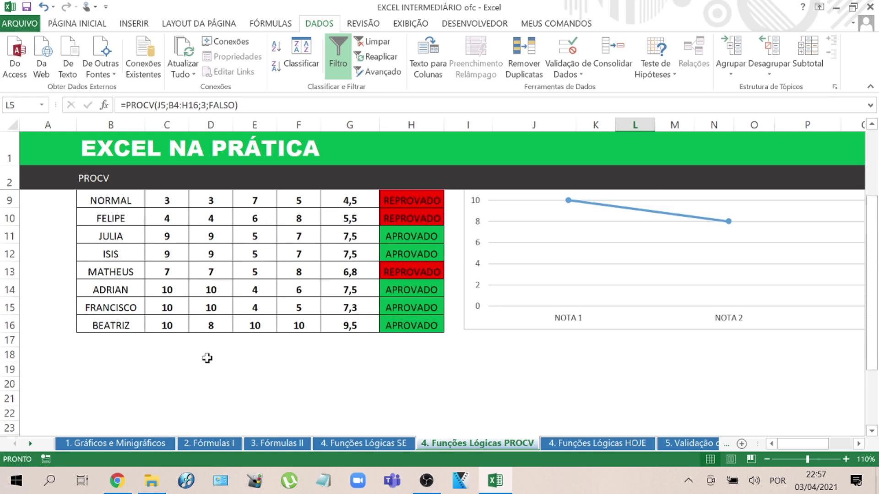
pyautogui.scroll(2, 207, 358)
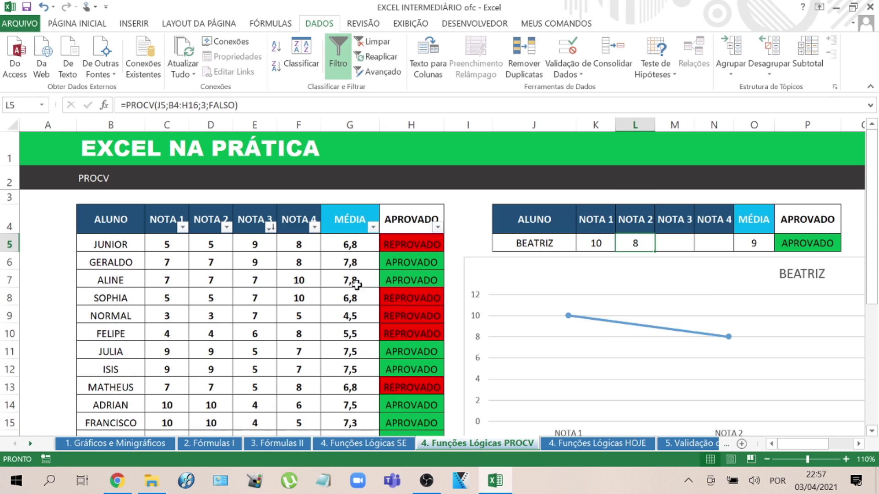
# - Clear the manually corrected PROCV formula from the NOTA 2 cell L5
pyautogui.click(664, 242)
pyautogui.click(717, 246)
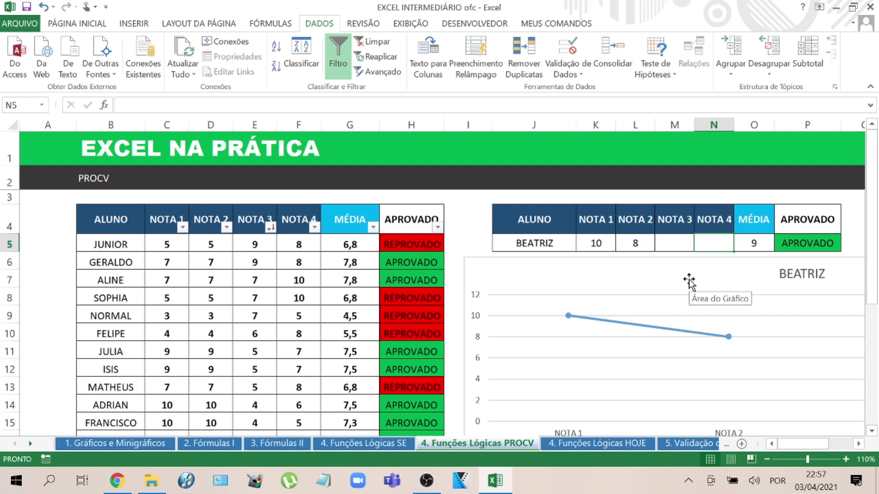
pyautogui.click(639, 243)
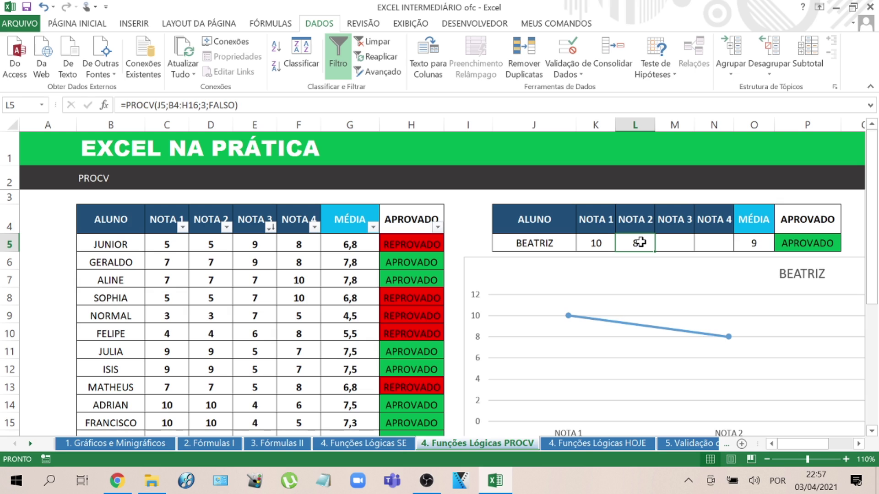
pyautogui.press('Delete')
# - Lock the references in K5's PROCV formula as absolute: table range $B$4:$H$16 and lookup value $J$5
pyautogui.press('Left')
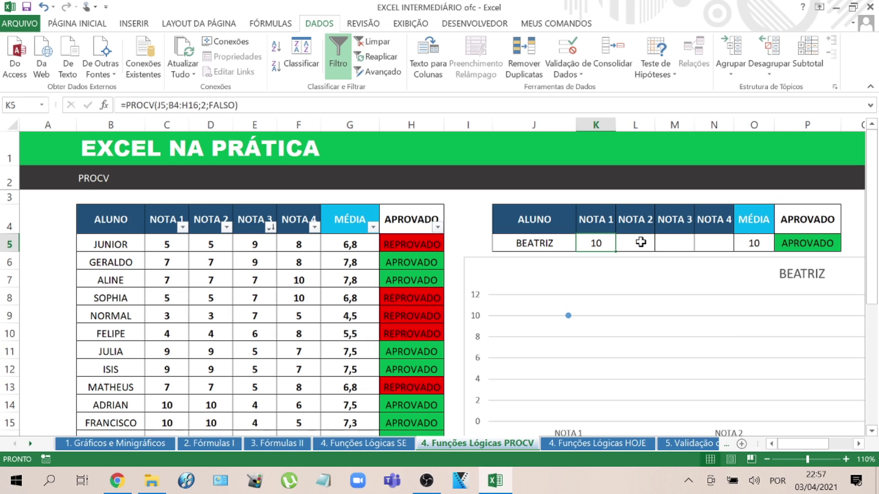
pyautogui.doubleClick(588, 240)
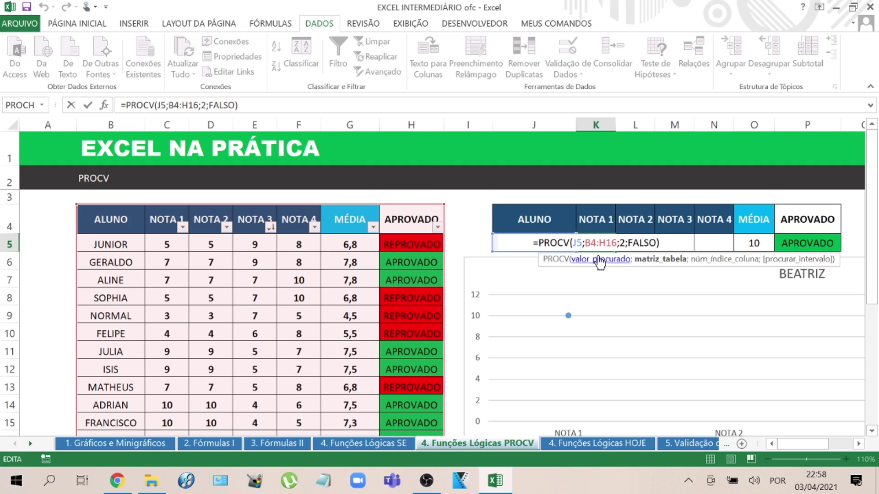
pyautogui.press('F4')
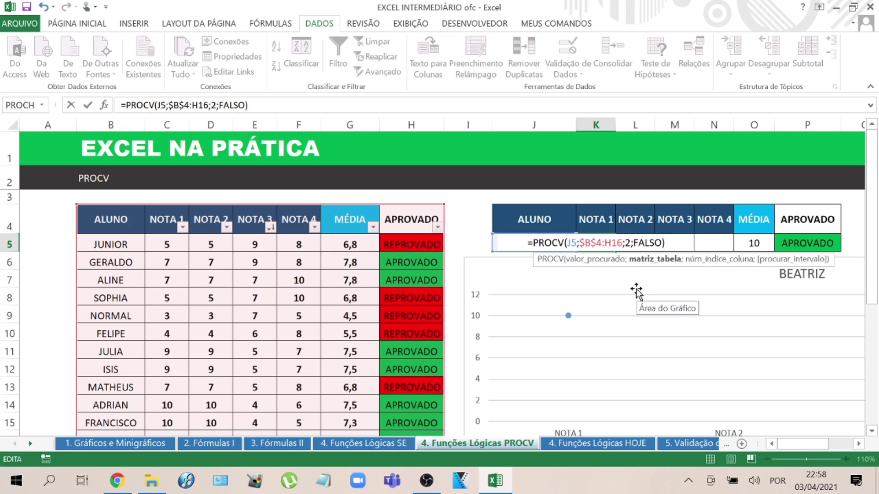
pyautogui.press('F4')
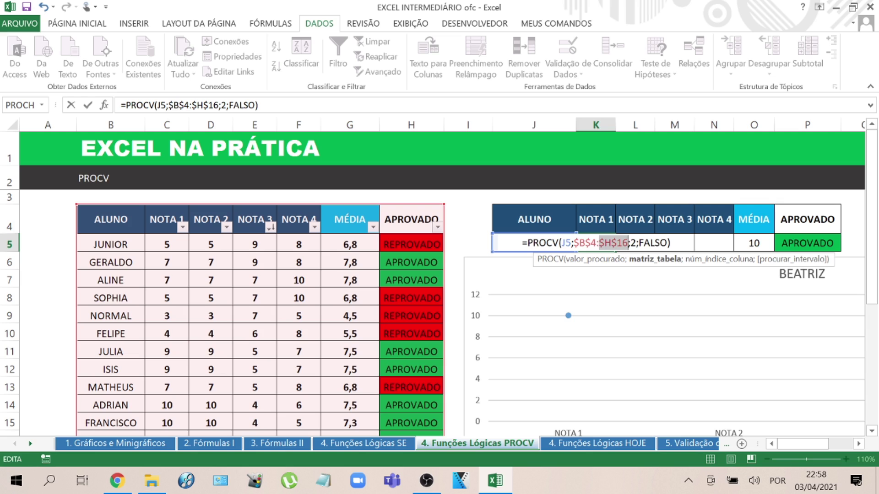
pyautogui.click(563, 244)
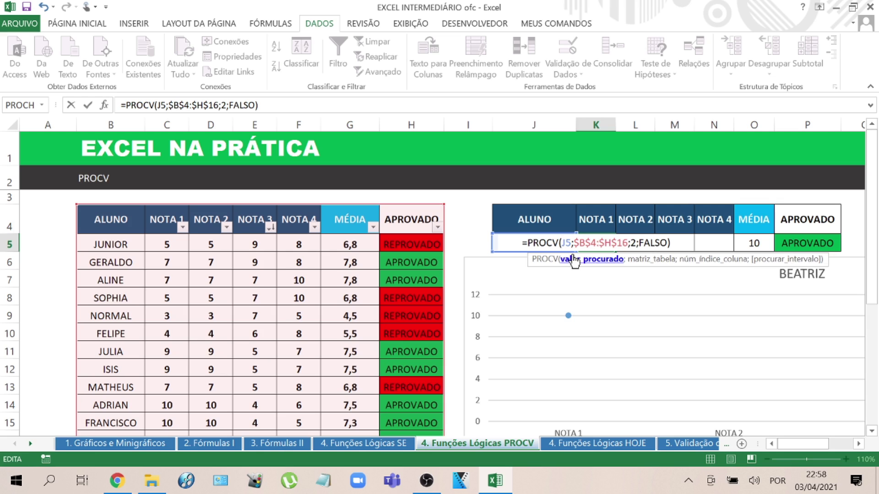
pyautogui.press('F4')
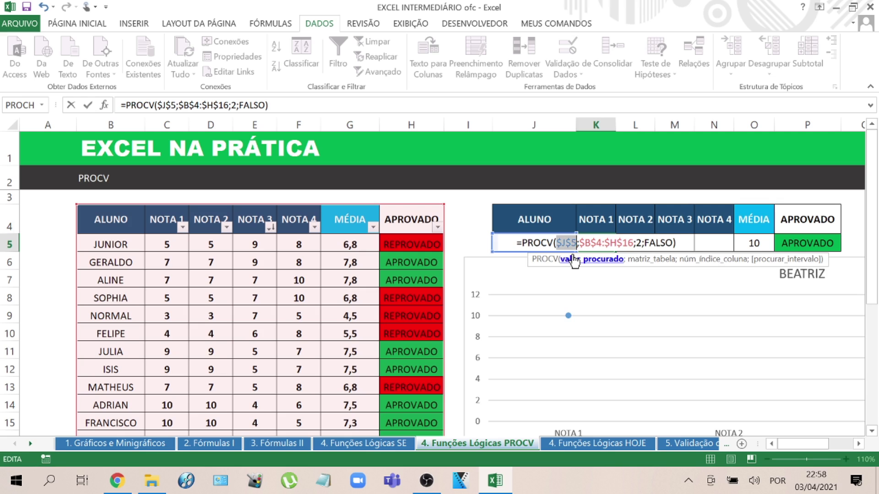
pyautogui.hotkey('ctrl', 'Return')
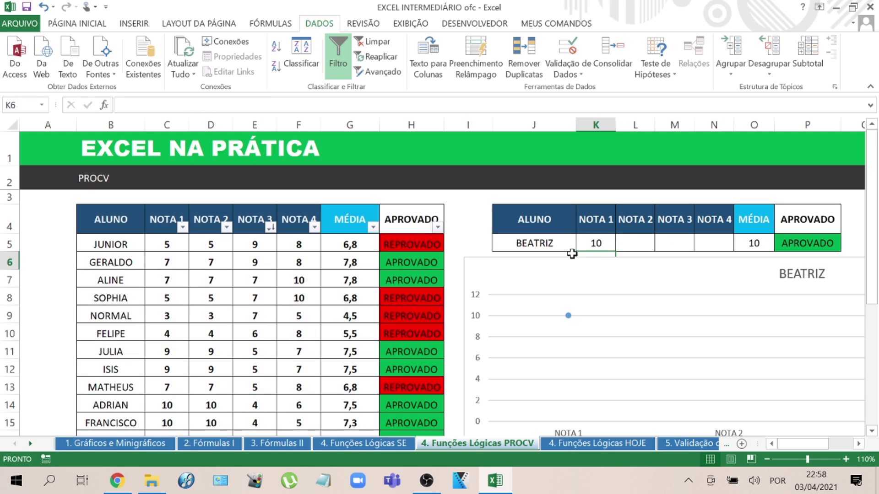
# - Copy the locked PROCV formula from K5 into the NOTA 2 cell L5
pyautogui.hotkey('ctrl', 'c')
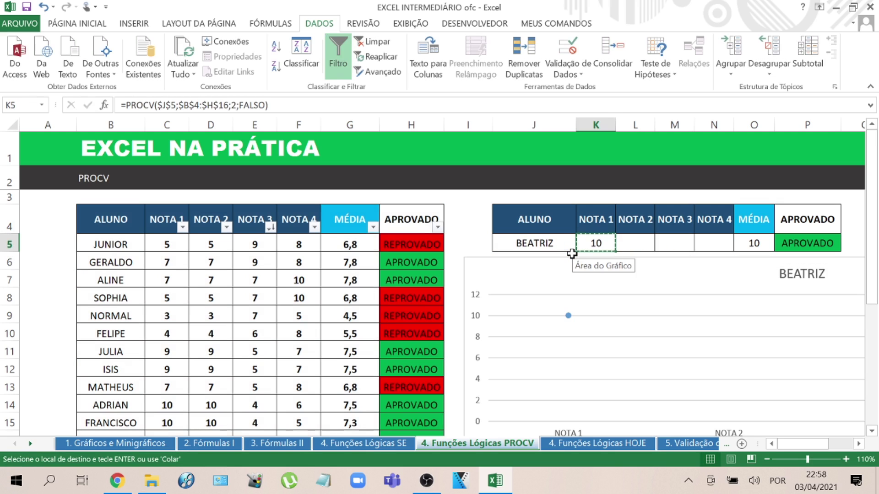
pyautogui.press('Right')
pyautogui.press('Return')
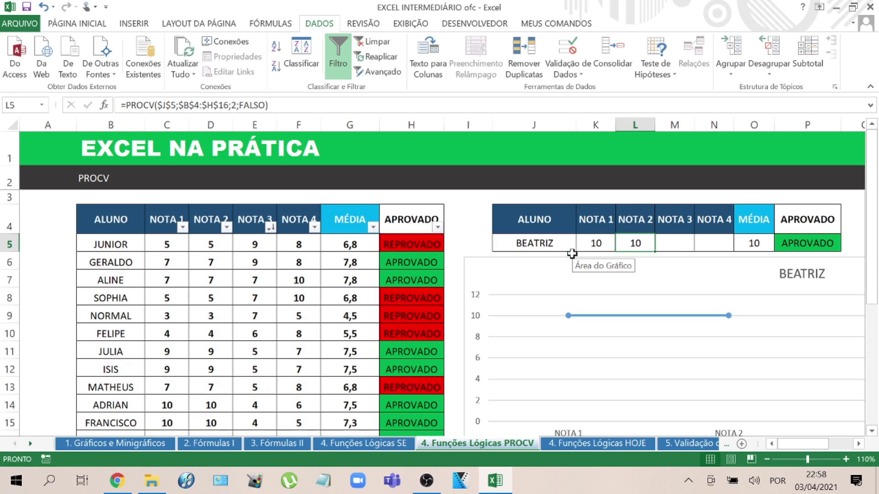
# - Change the column index in L5's locked PROCV formula to 3
pyautogui.doubleClick(631, 243)
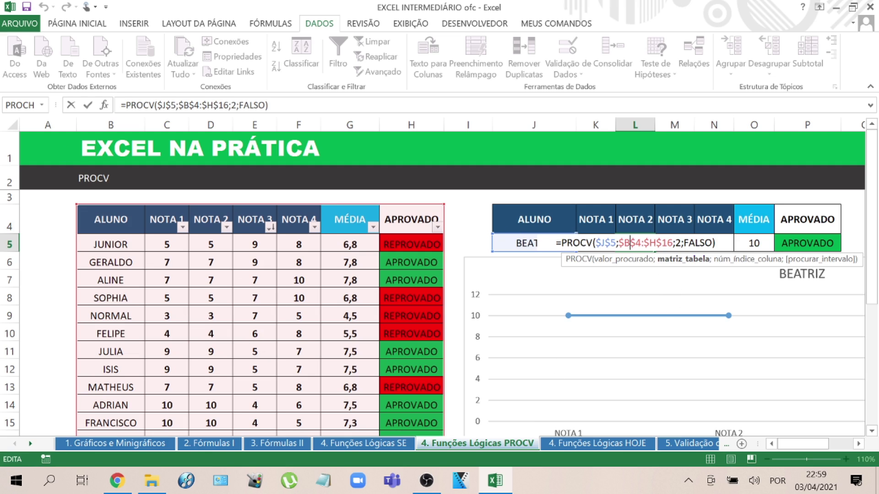
pyautogui.press('Right')
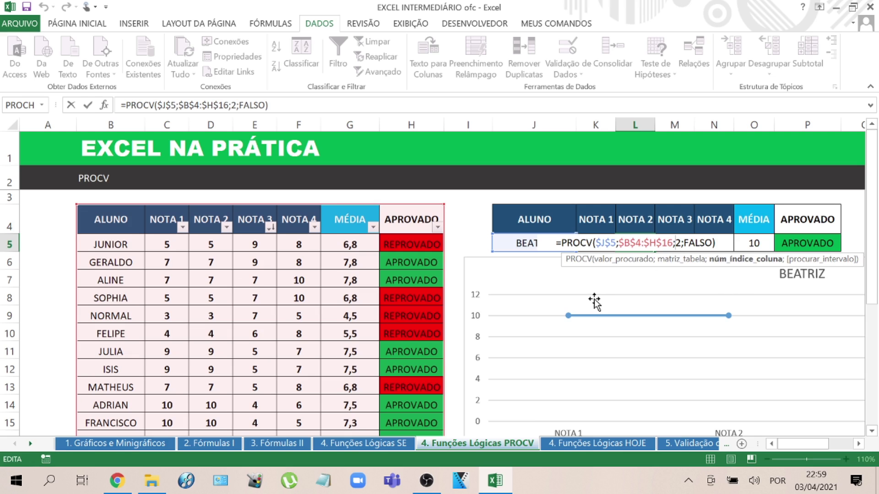
pyautogui.press('Delete')
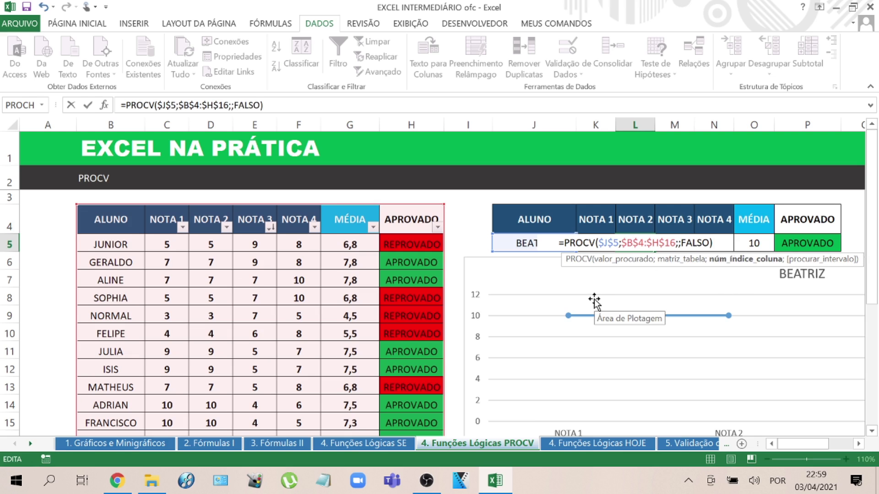
pyautogui.write('3')
pyautogui.press('Return')
# - Copy the PROCV formula from L5 into the NOTA 3 and NOTA 4 cells M5:N5
pyautogui.click(647, 239)
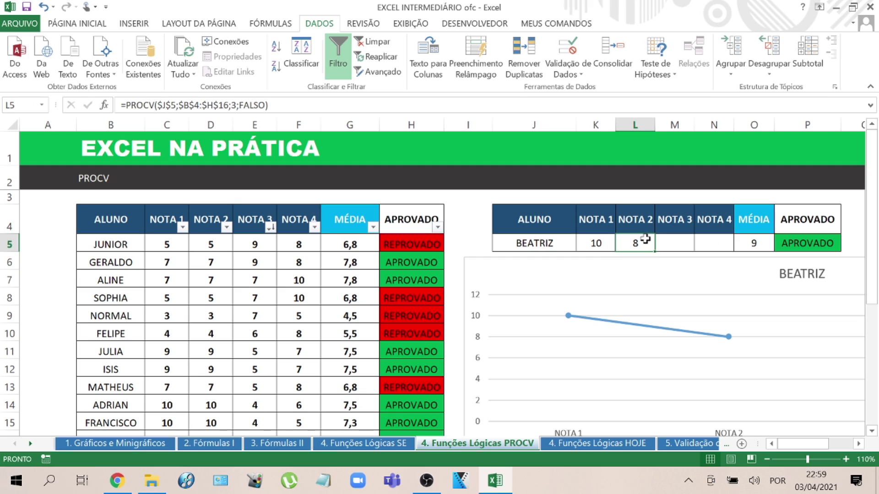
pyautogui.hotkey('ctrl', 'c')
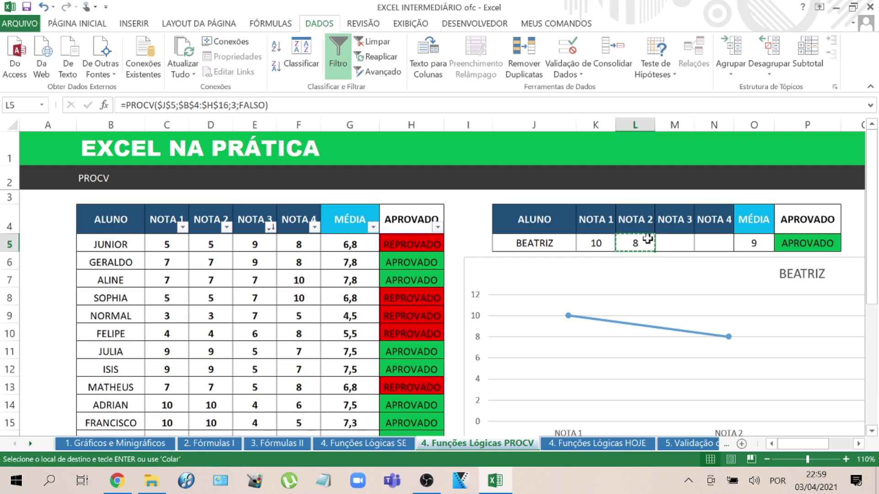
pyautogui.press('Right')
pyautogui.hotkey('shift', 'Right')
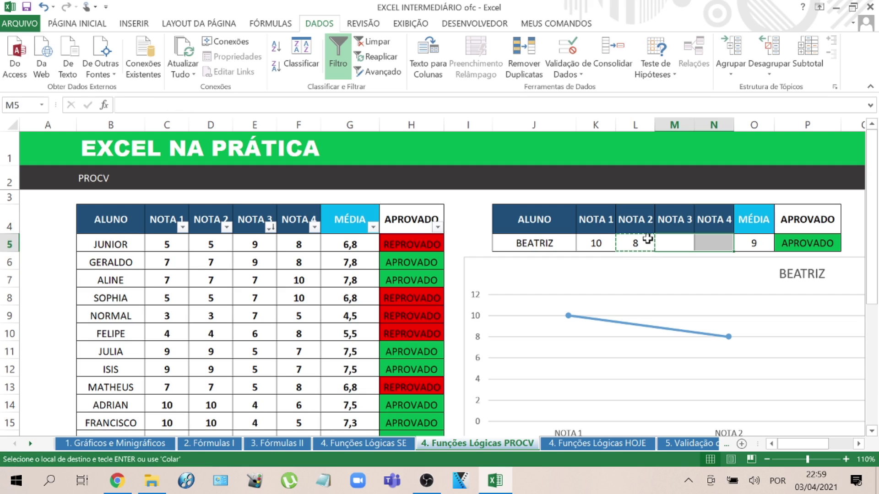
pyautogui.hotkey('ctrl', 'v')
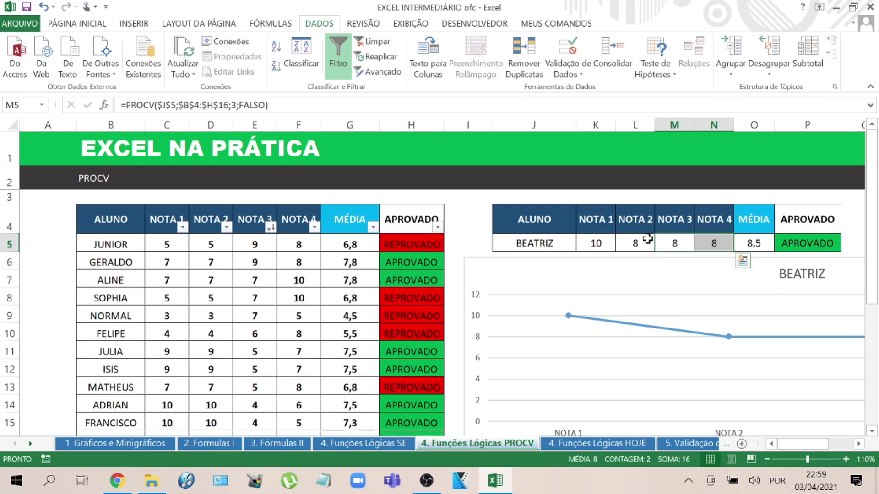
# - Set the column index in the NOTA 3 formula in M5 to 4
pyautogui.doubleClick(675, 242)
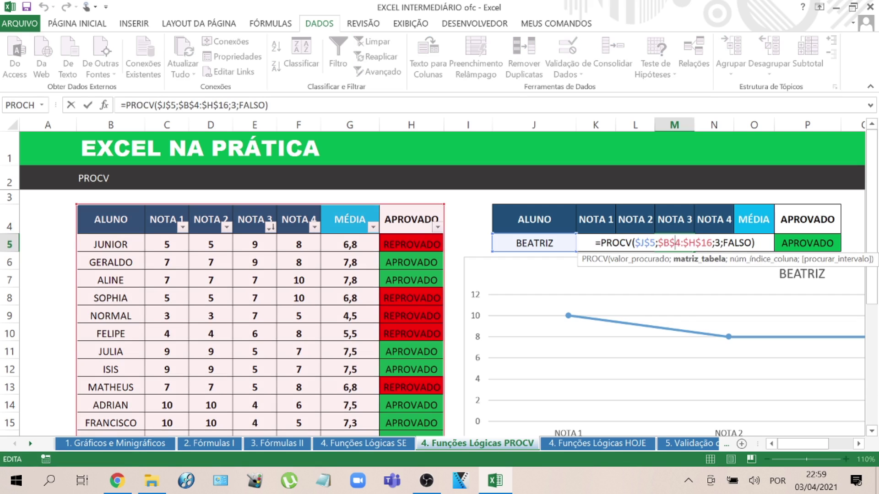
pyautogui.click(714, 242)
pyautogui.press('Right')
pyautogui.press('BackSpace')
pyautogui.write('4')
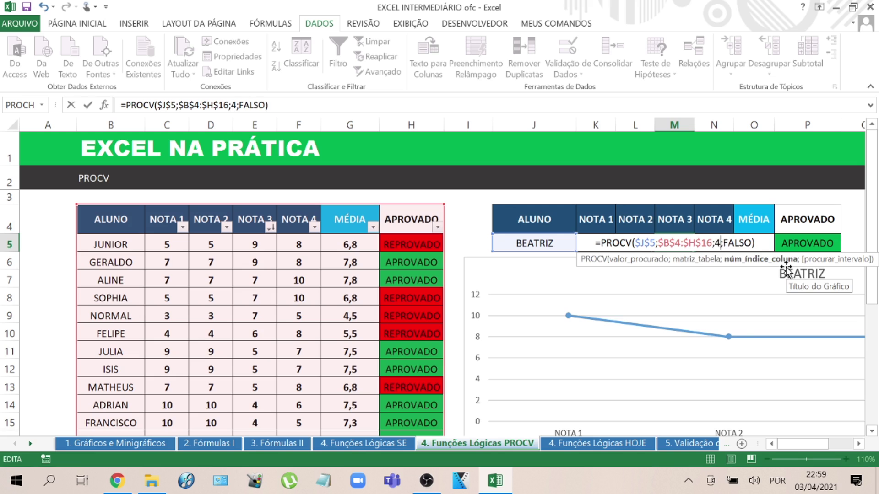
pyautogui.press('Return')
# - Set the column index in the NOTA 4 formula in N5 to 5
pyautogui.click(716, 239)
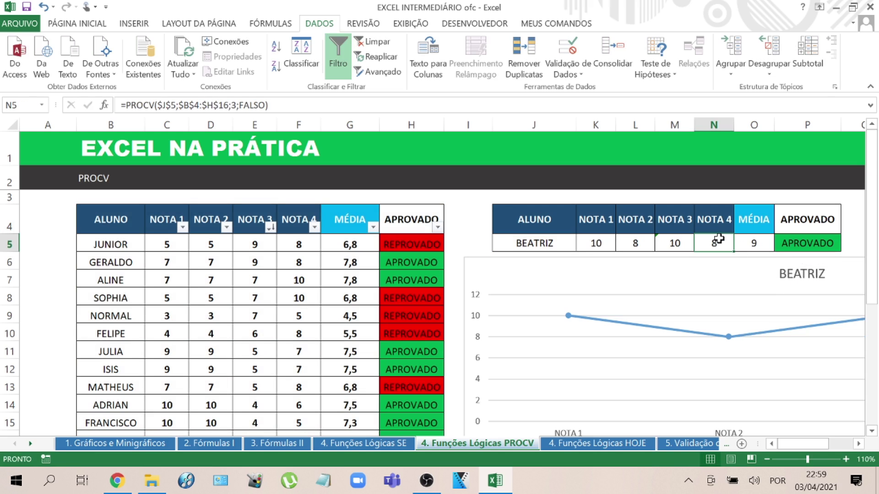
pyautogui.doubleClick(719, 243)
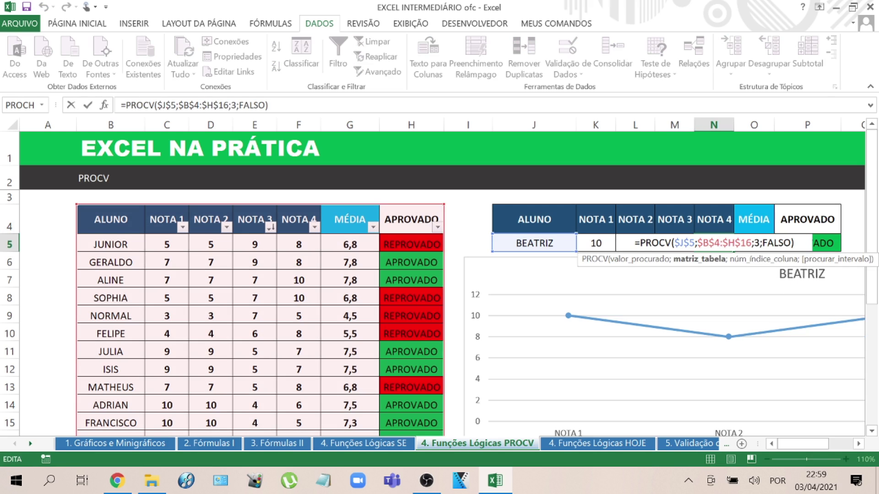
pyautogui.click(754, 243)
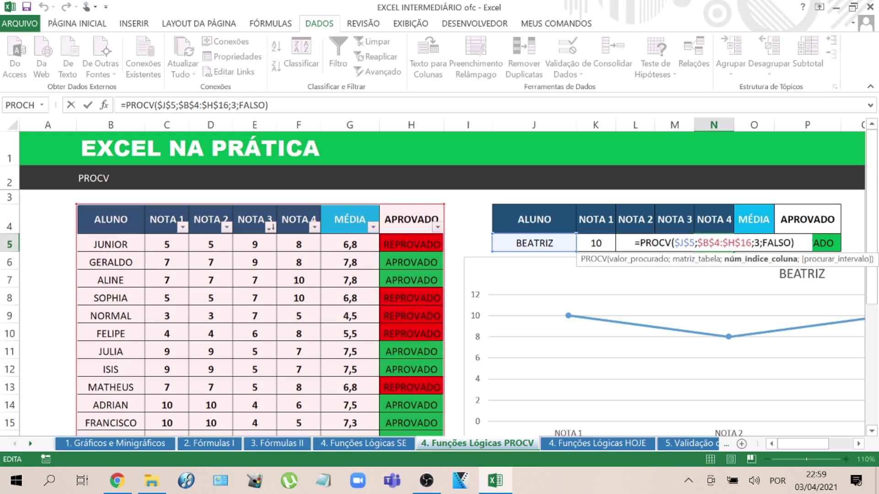
pyautogui.press('Delete')
pyautogui.write('5')
pyautogui.press('Return')
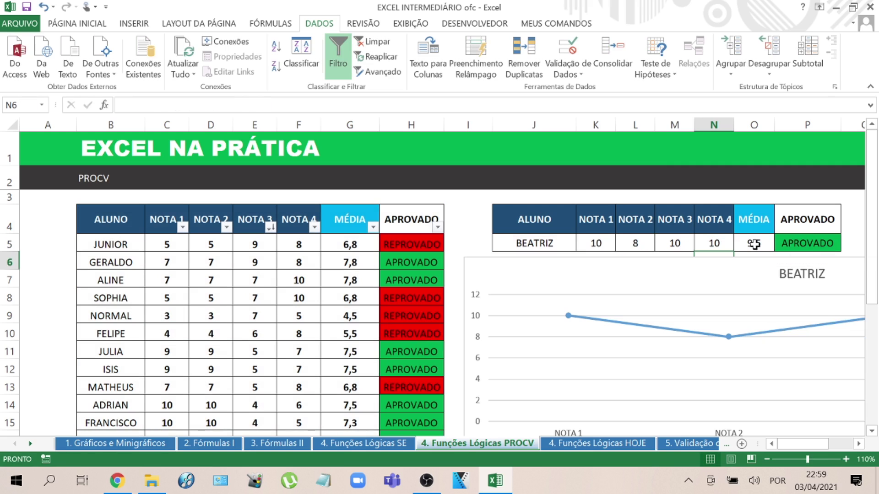
# - Review the student's grades in row 16 of the grade table and set the NOTA 4 grade in F16 to 5
pyautogui.scroll(-3, 565, 235)
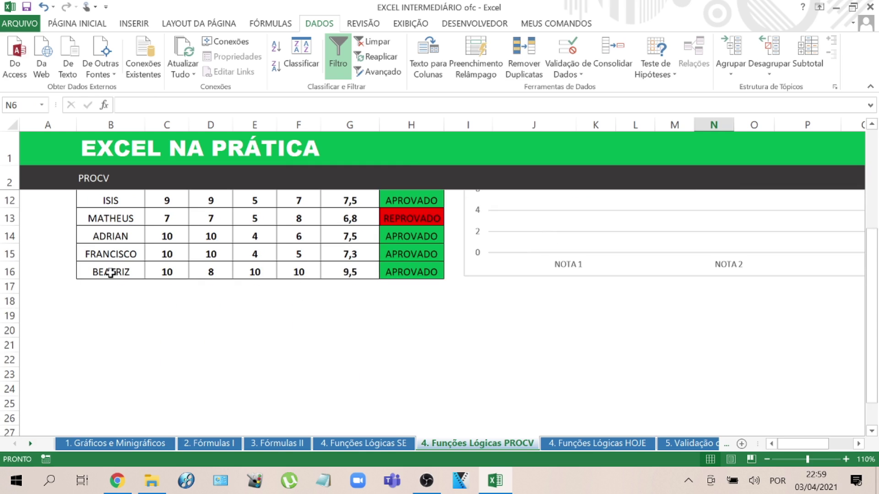
pyautogui.click(110, 273)
pyautogui.click(166, 273)
pyautogui.click(211, 273)
pyautogui.click(254, 273)
pyautogui.click(298, 272)
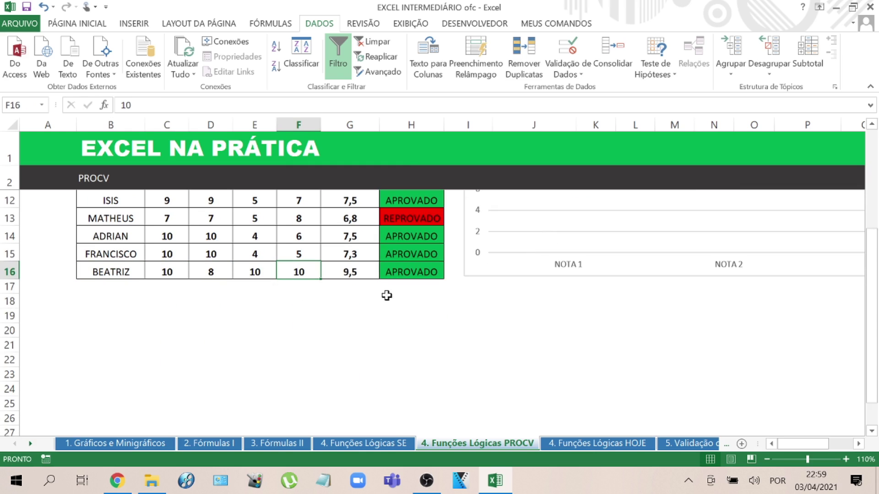
pyautogui.write('5')
pyautogui.press('Return')
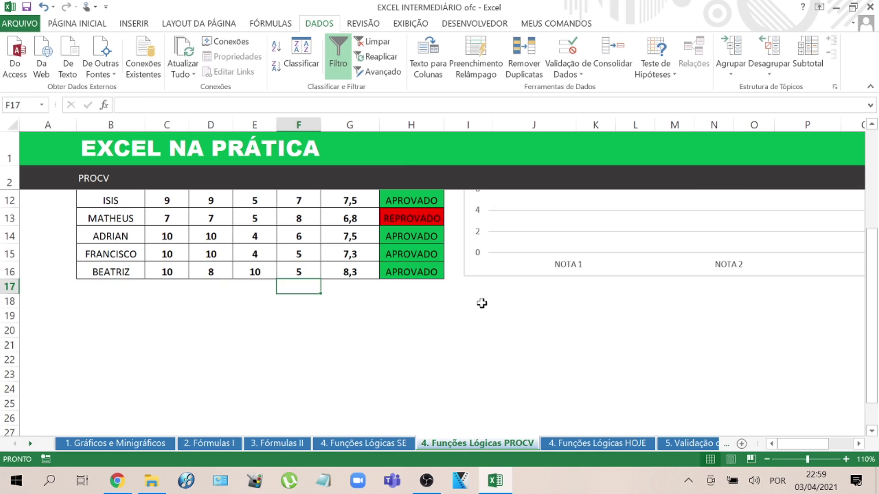
# - Pick the students listed in rows 11, 14 and 13 of the grade table in turn as the looked-up student in J5
pyautogui.scroll(3, 485, 304)
pyautogui.click(713, 249)
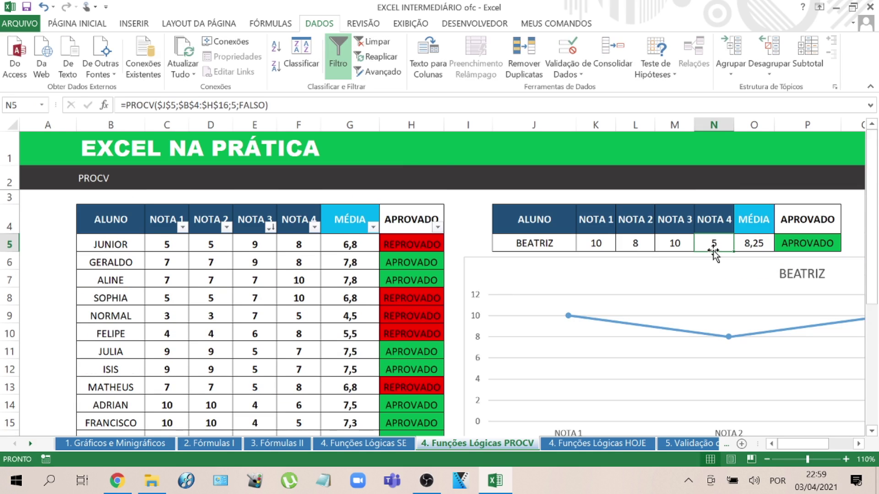
pyautogui.click(564, 241)
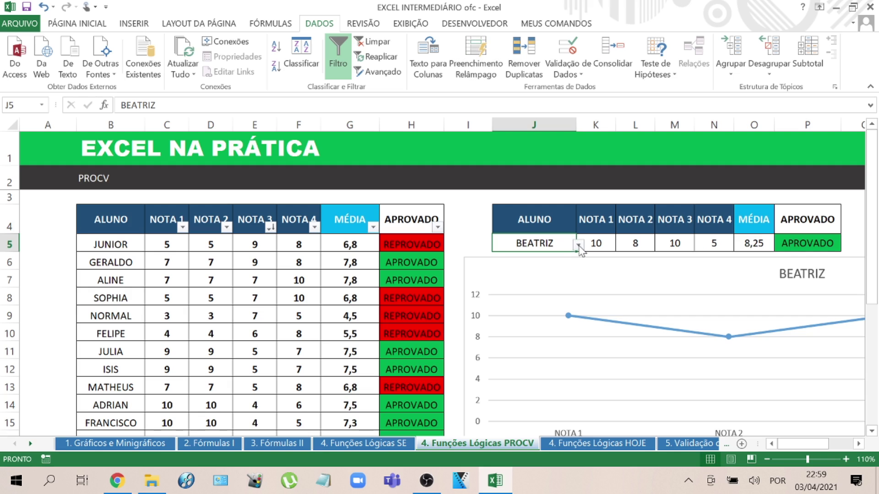
pyautogui.click(578, 245)
pyautogui.scroll(1, 577, 297)
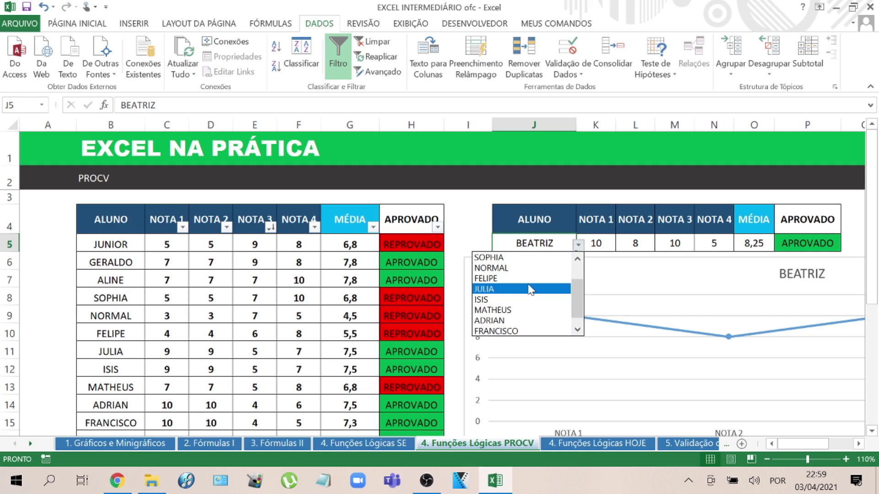
pyautogui.click(530, 289)
pyautogui.click(578, 245)
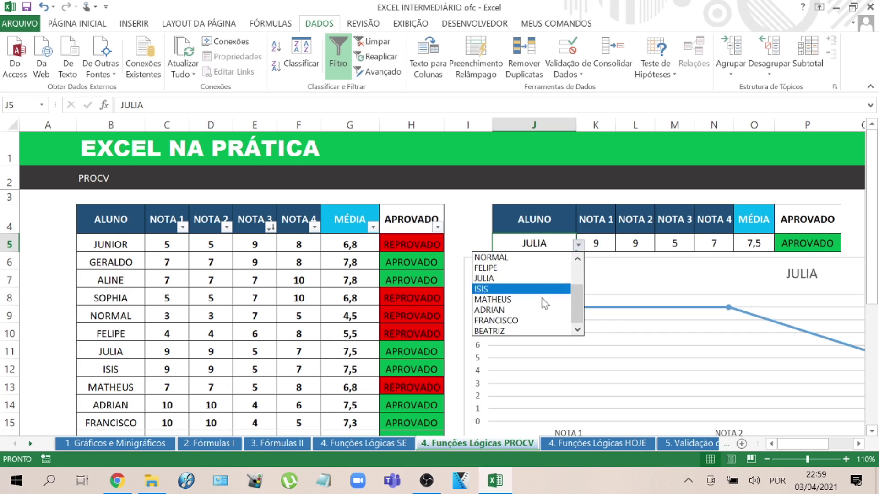
pyautogui.click(544, 310)
pyautogui.click(578, 245)
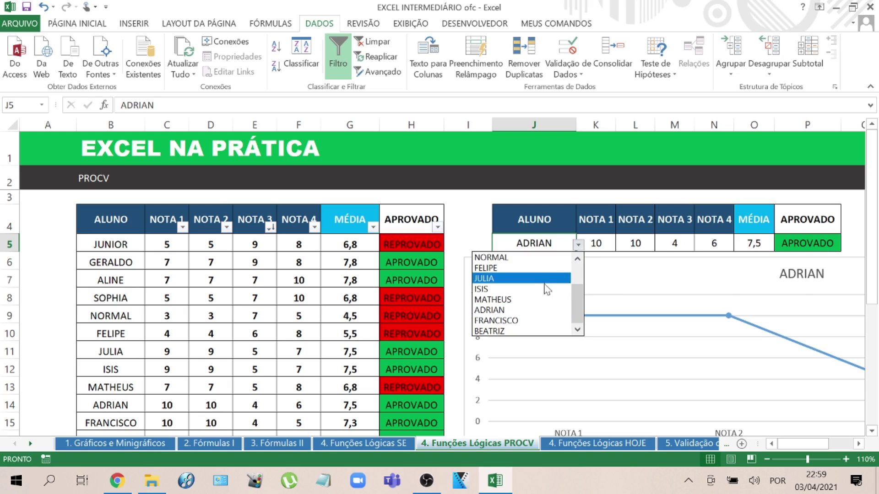
pyautogui.click(544, 300)
# - Set the looked-up student in J5 to the one listed in row 6 of the grade table
pyautogui.click(578, 245)
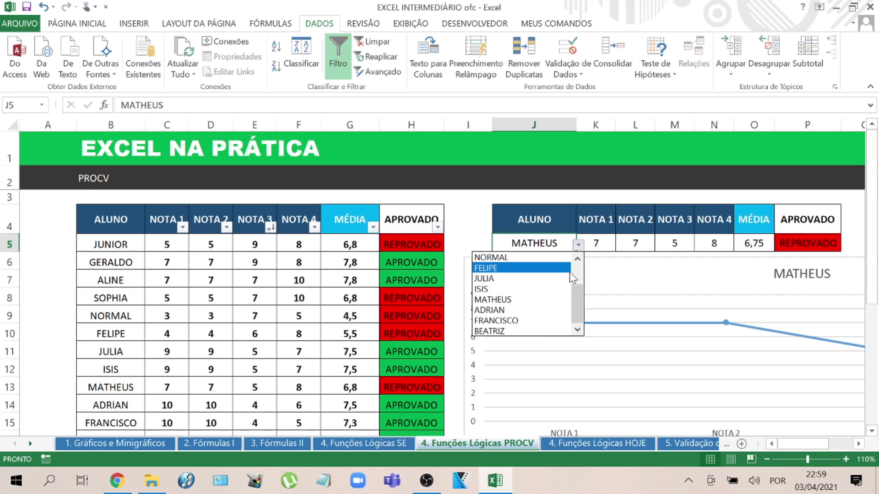
pyautogui.scroll(2, 549, 275)
pyautogui.click(536, 268)
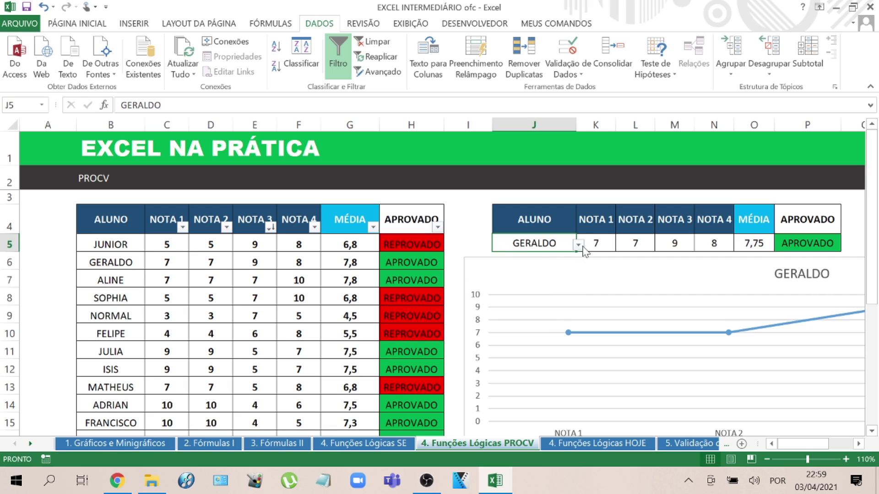
# - Rename the grade table's first column header in B4 to VENDEDOR
pyautogui.click(594, 239)
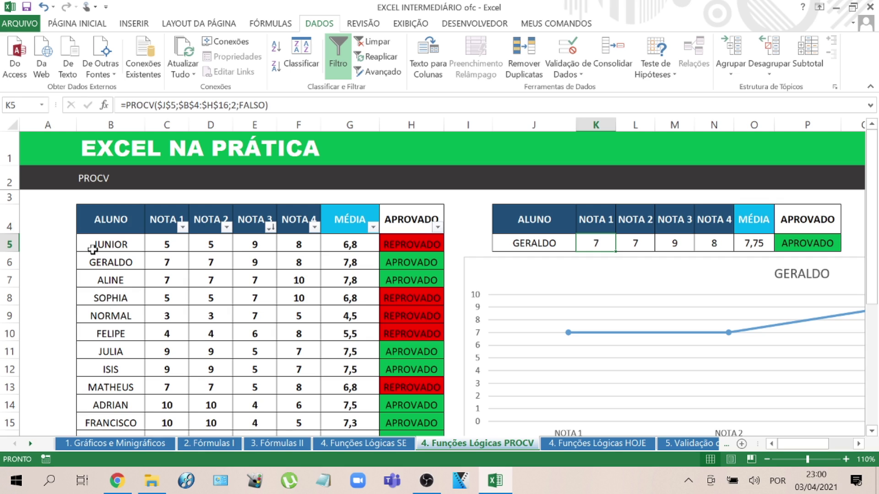
pyautogui.click(118, 250)
pyautogui.click(113, 217)
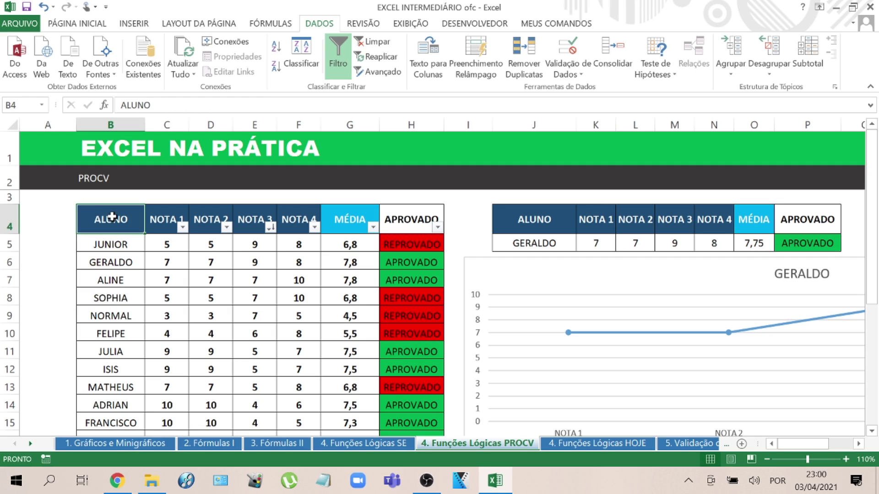
pyautogui.write('veve')
pyautogui.press('BackSpace')
pyautogui.press('BackSpace')
pyautogui.press('BackSpace')
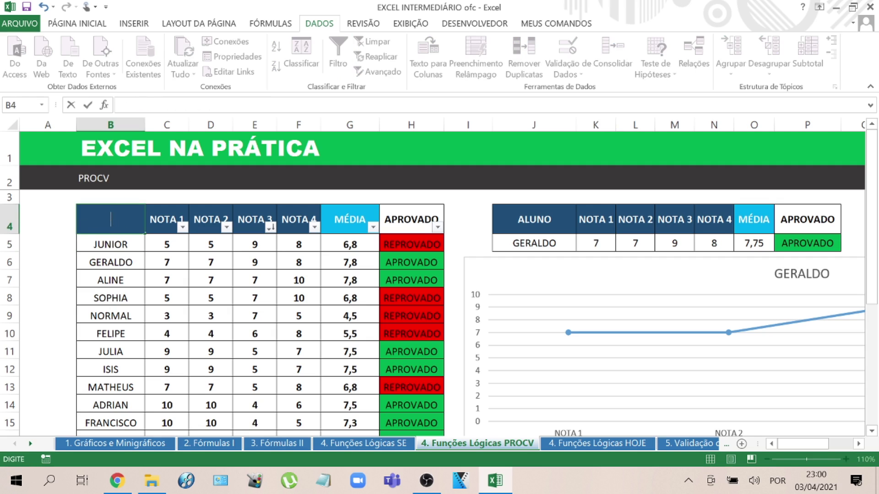
pyautogui.write('VENDEDOR')
pyautogui.press('Return')
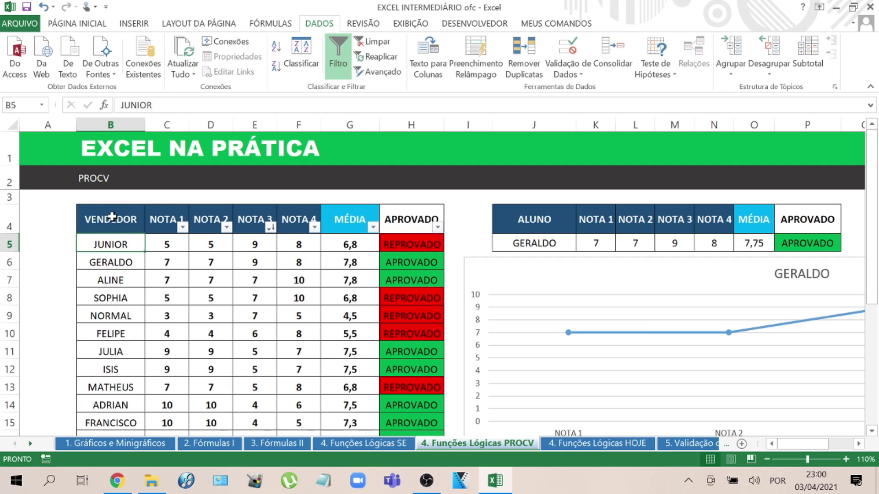
# - Rename the four grade column headers in C4:F4 to JAN, FEV, MAR and ABR
pyautogui.click(176, 230)
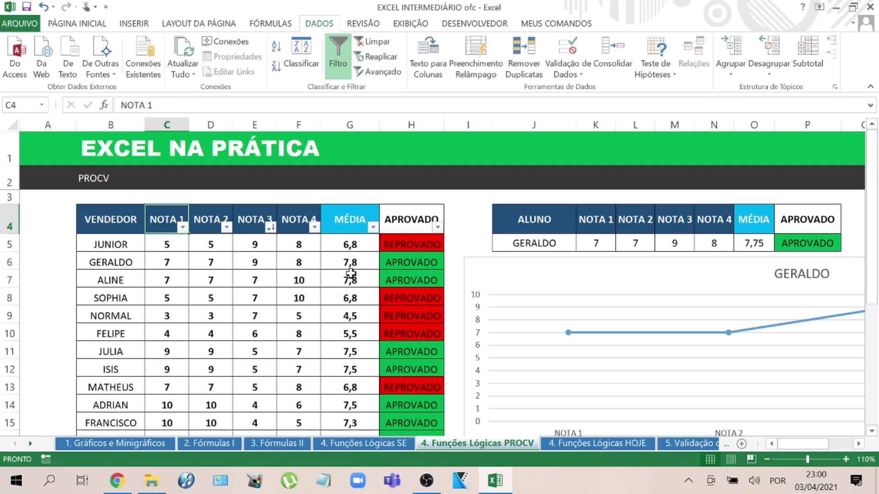
pyautogui.write('JAN')
pyautogui.press('Tab')
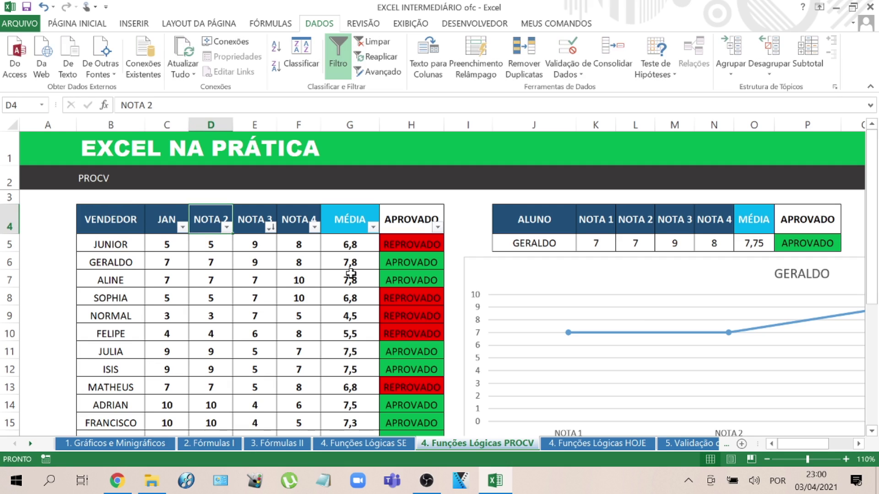
pyautogui.write('FEV')
pyautogui.press('Tab')
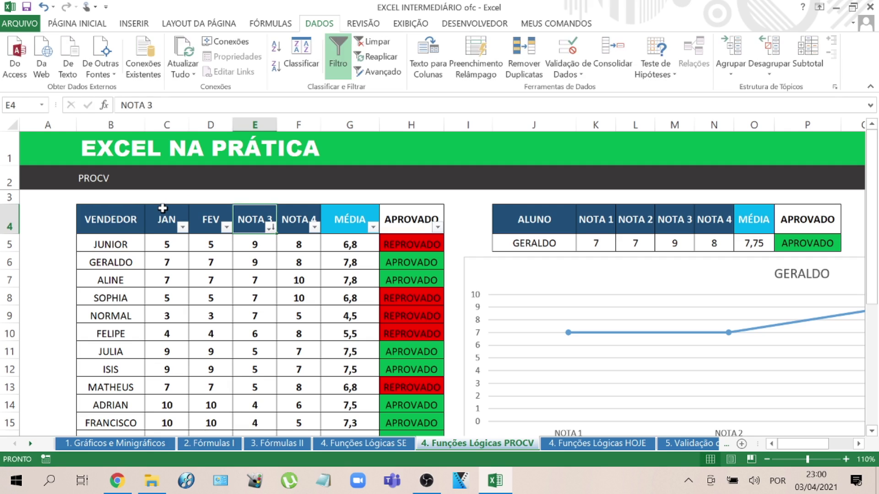
pyautogui.write('MAR')
pyautogui.press('Tab')
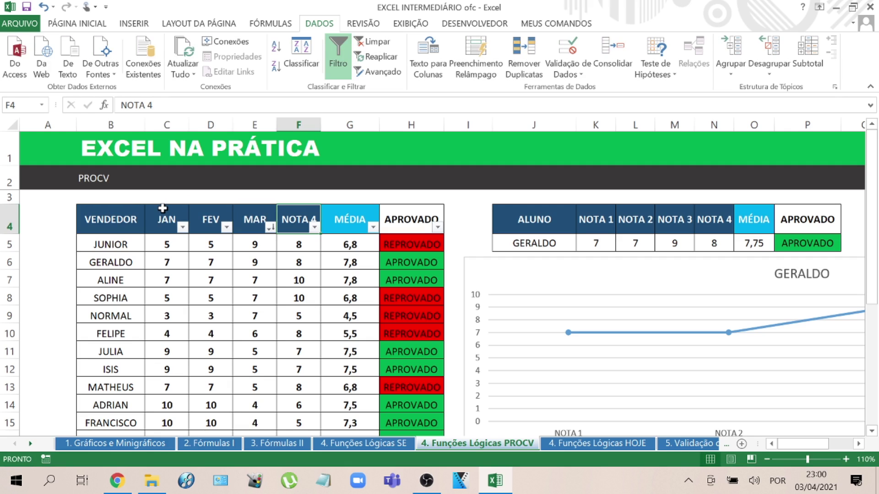
pyautogui.write('ABR')
pyautogui.press('Tab')
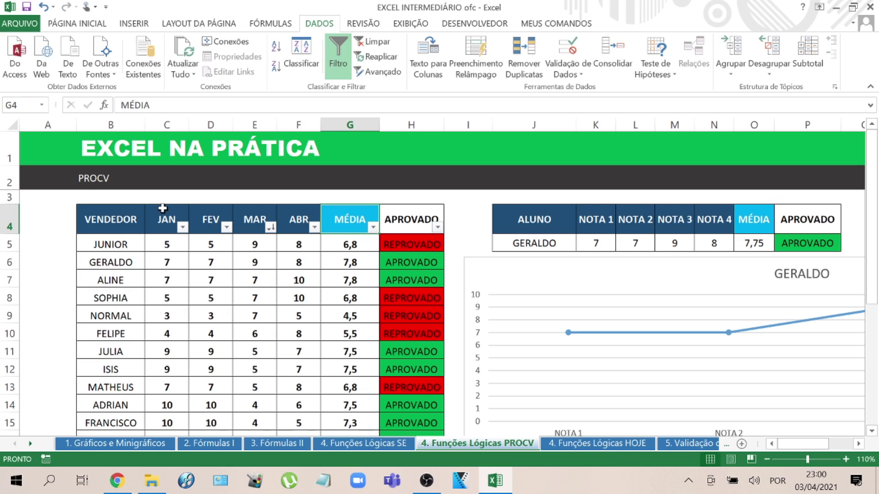
pyautogui.click(402, 245)
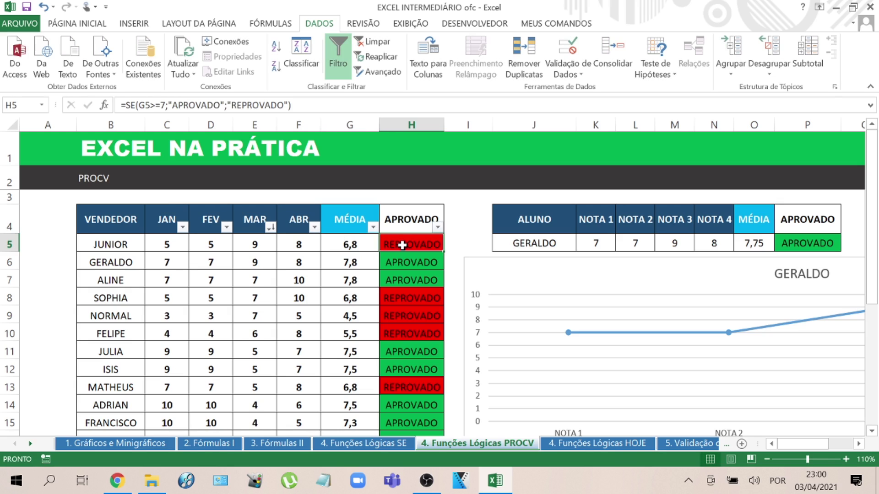
pyautogui.doubleClick(402, 245)
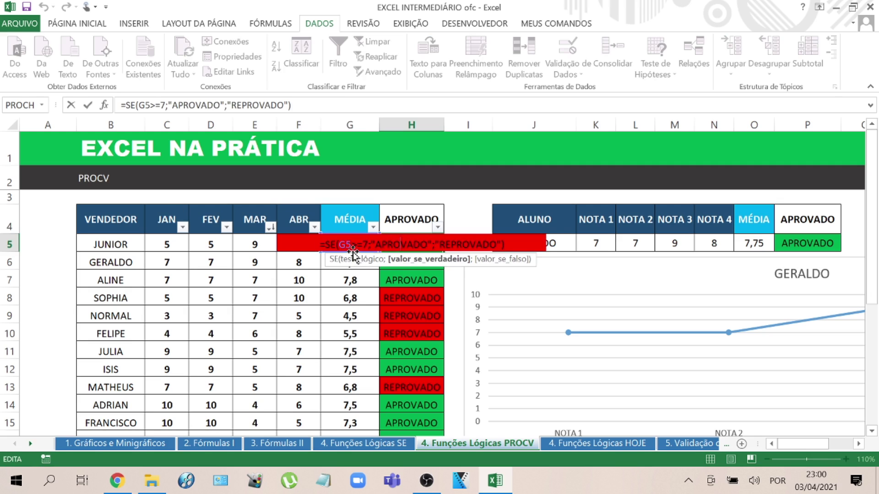
pyautogui.press('Escape')
pyautogui.doubleClick(394, 246)
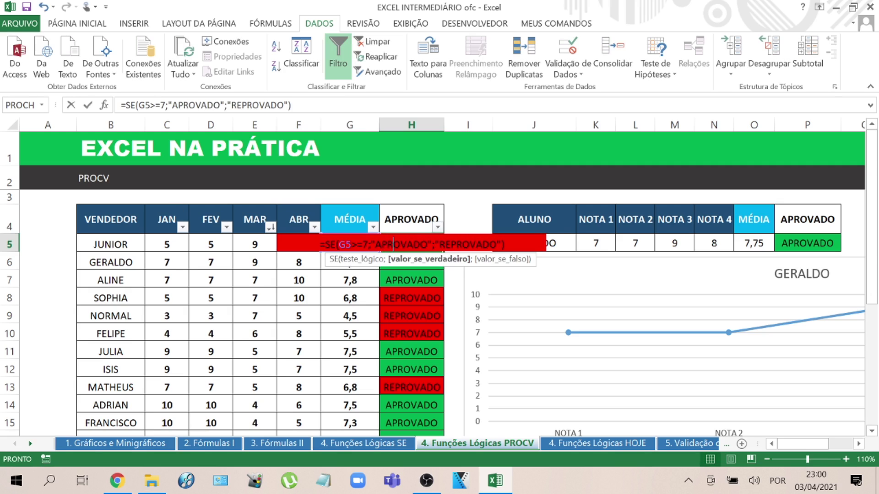
pyautogui.press('Escape')
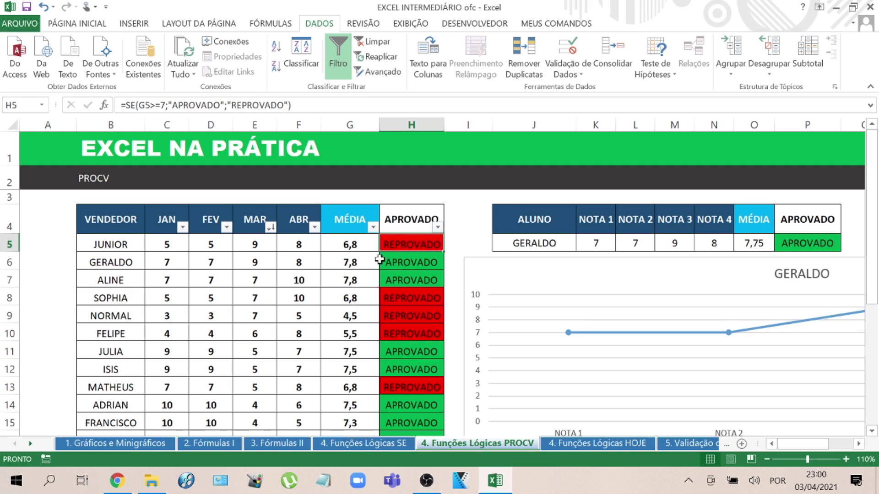
# - Set the value-if-true text of the SE formula in H5 to "META ALCANÇADA"
pyautogui.doubleClick(399, 245)
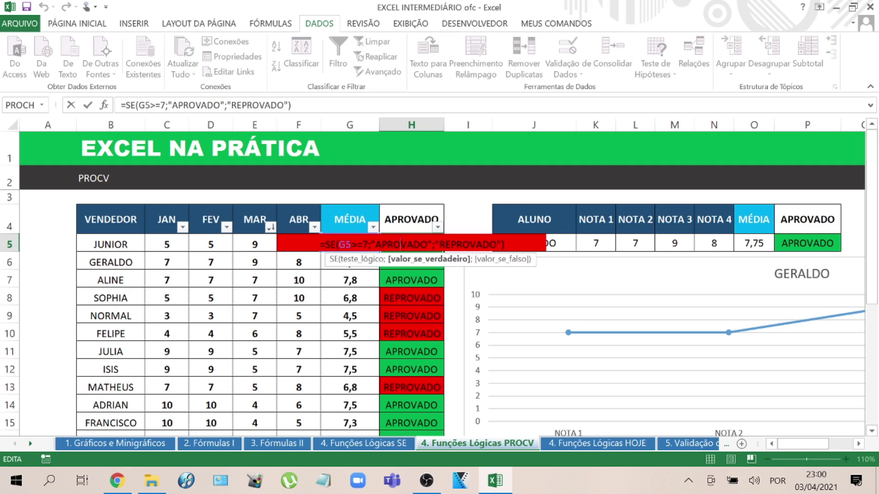
pyautogui.moveTo(375, 244); pyautogui.dragTo(413, 244)
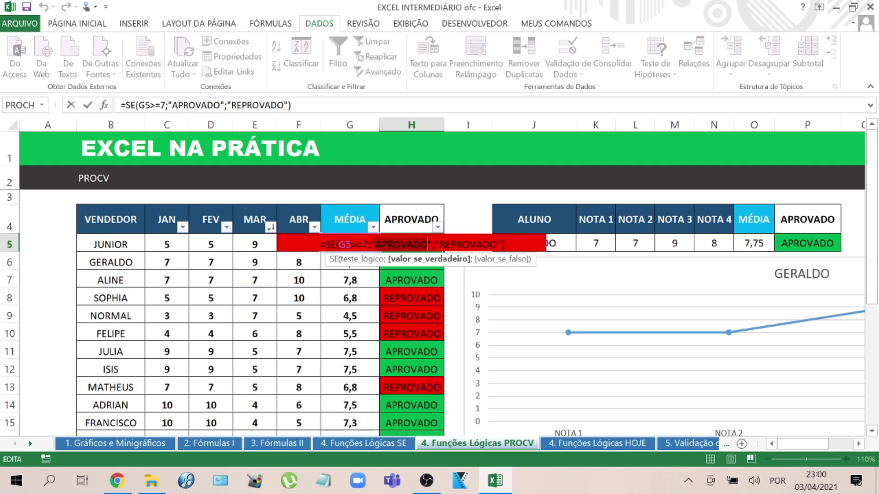
pyautogui.press('BackSpace')
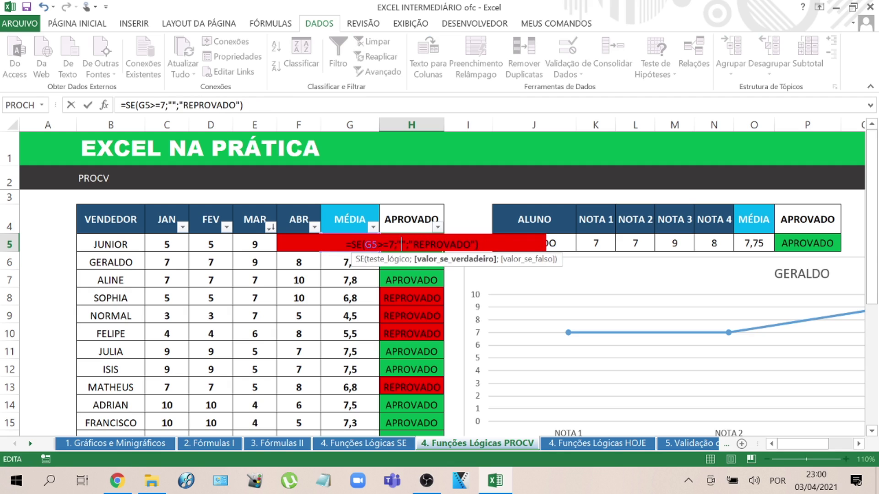
pyautogui.write('META ')
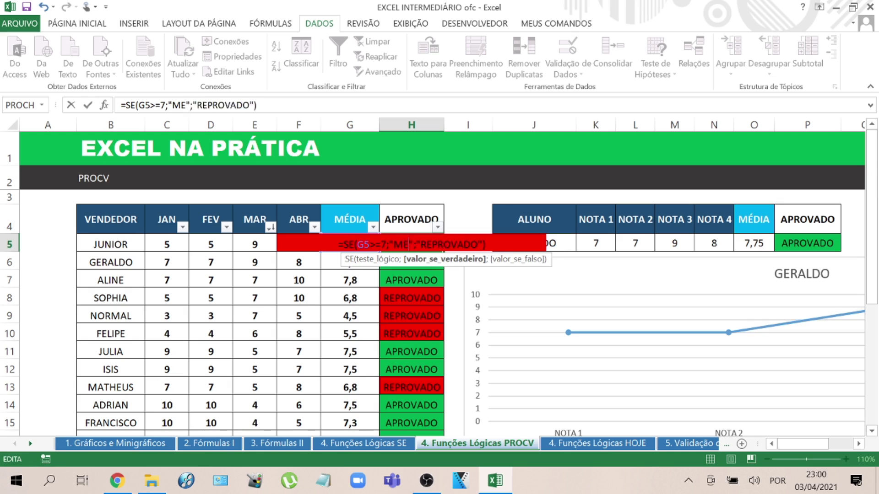
pyautogui.write('ALCANÇADA')
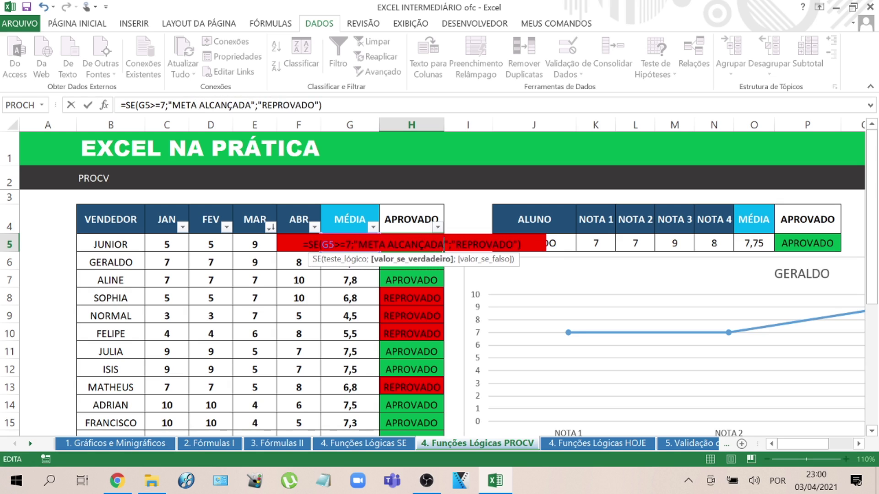
# - Set the value-if-false text of the SE formula in H5 to "NÃO BATEU A META" and widen column H to fit it
pyautogui.moveTo(455, 245); pyautogui.dragTo(513, 245)
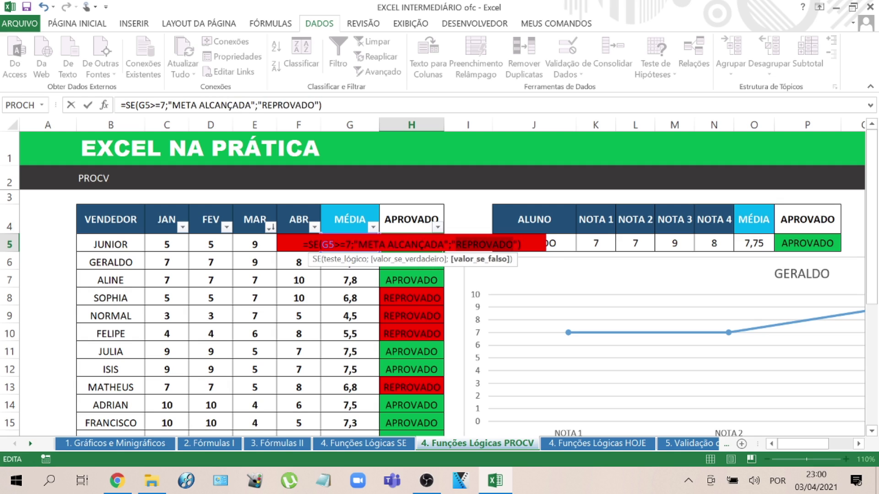
pyautogui.write('NÃO BATU')
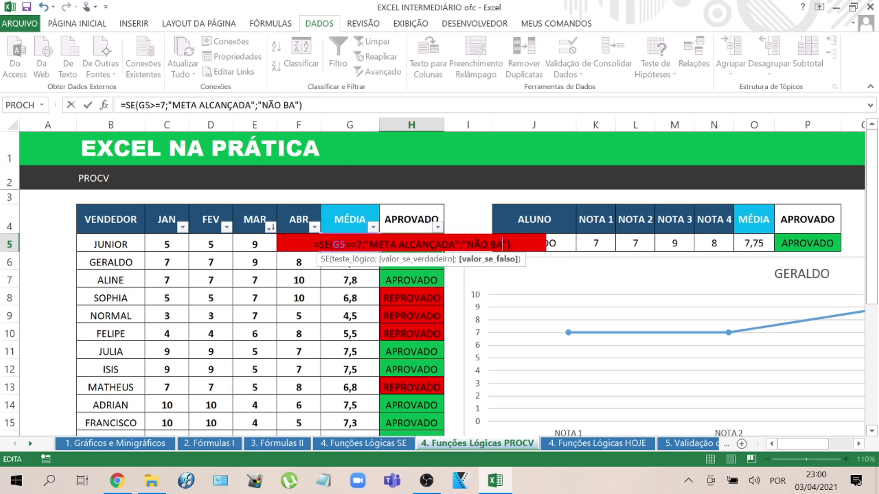
pyautogui.write('EU A META')
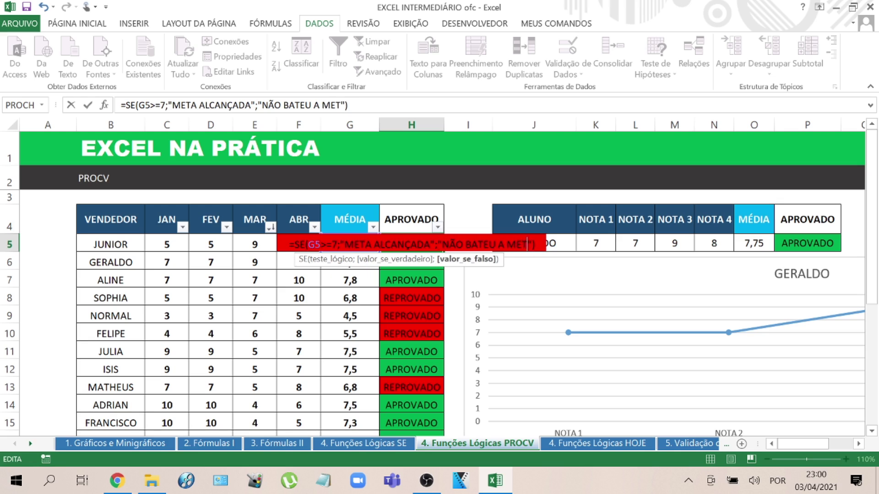
pyautogui.press('Return')
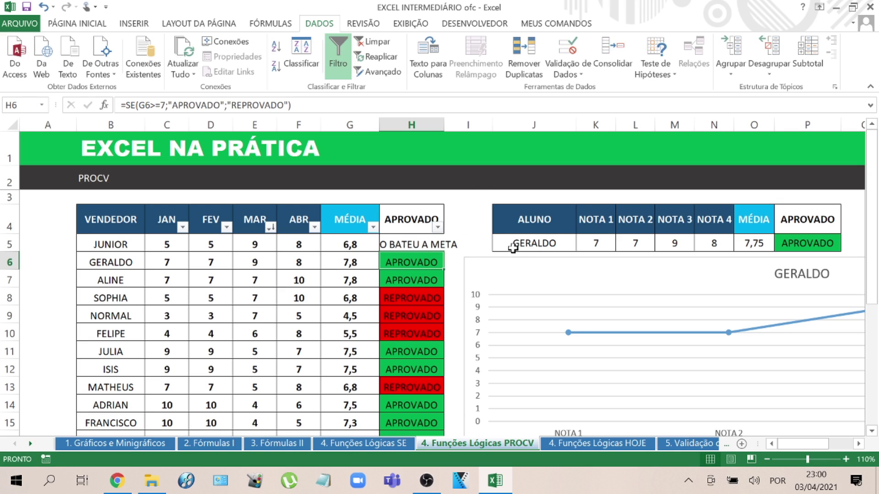
pyautogui.moveTo(444, 129); pyautogui.dragTo(495, 133)
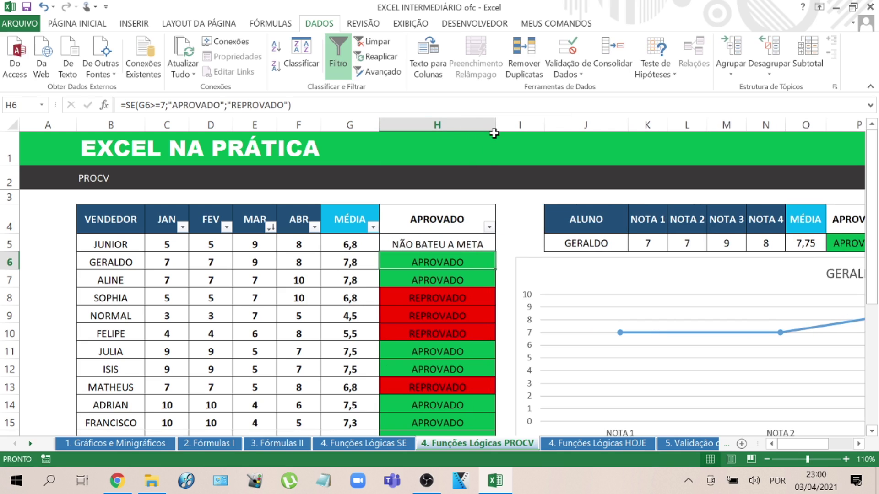
# - Set the JAN value in C5 to 10
pyautogui.click(176, 244)
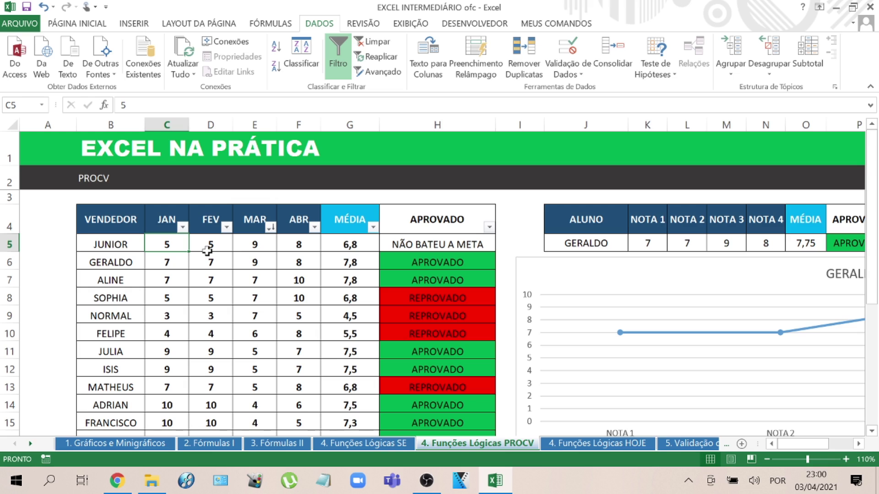
pyautogui.write('10')
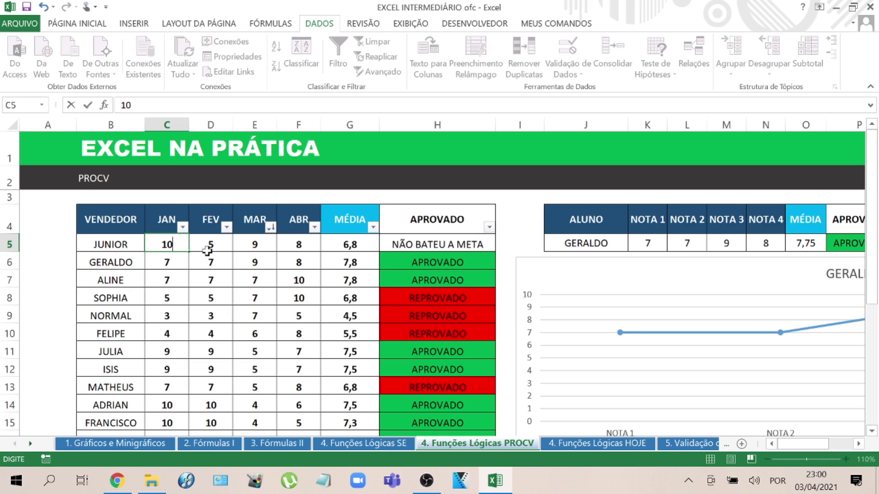
pyautogui.press('Return')
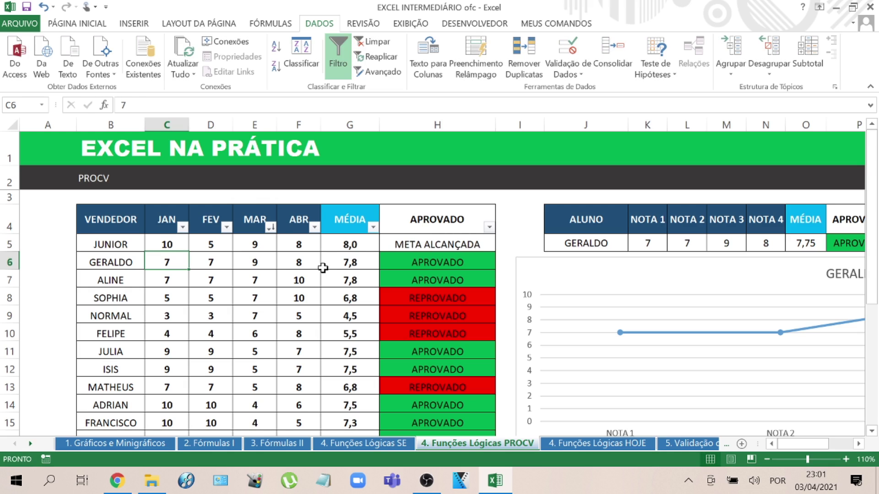
# - Fill the SE formula with the goal texts from H5 down the rest of the sellers' rows in column H
pyautogui.click(419, 241)
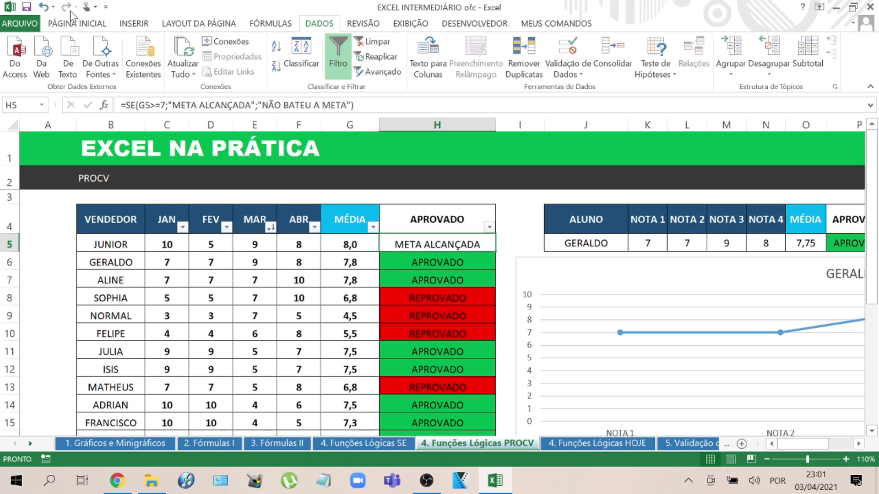
pyautogui.click(86, 25)
pyautogui.click(531, 76)
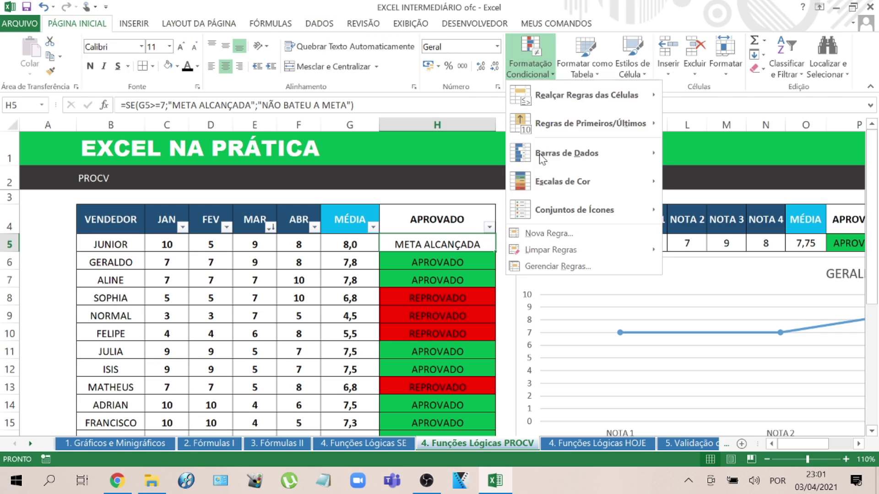
pyautogui.click(459, 242)
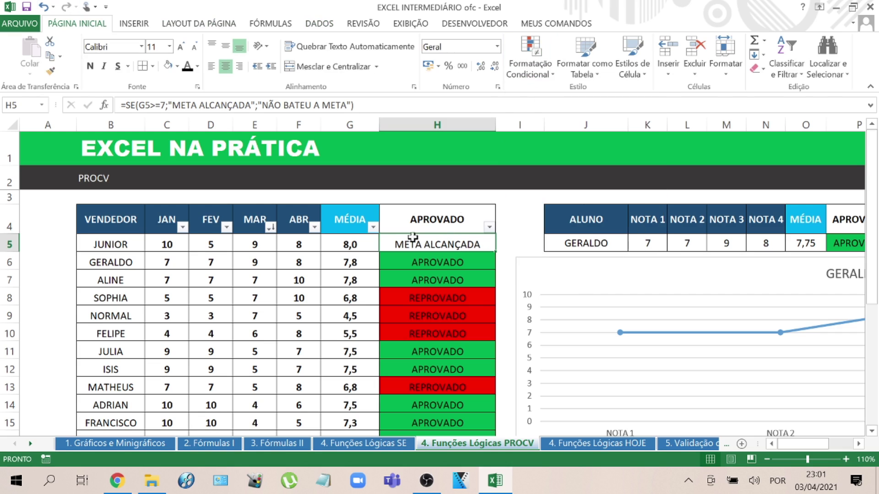
pyautogui.doubleClick(496, 253)
pyautogui.click(472, 280)
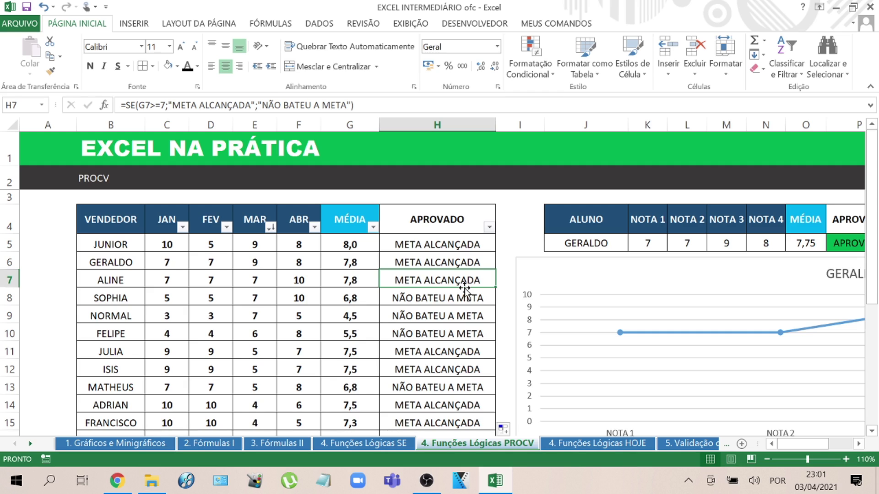
# - Rename the lookup table's ALUNO header in J4 to VENDEDOR
pyautogui.click(526, 206)
pyautogui.click(600, 218)
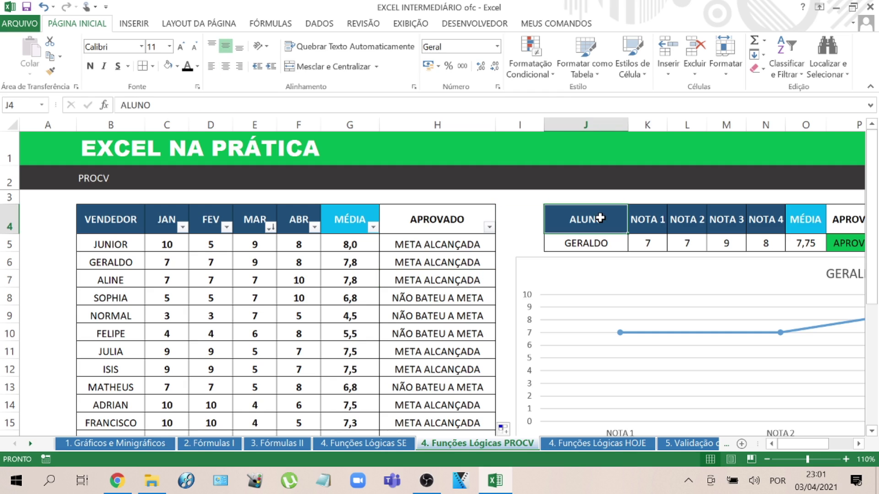
pyautogui.write('VENDEDO')
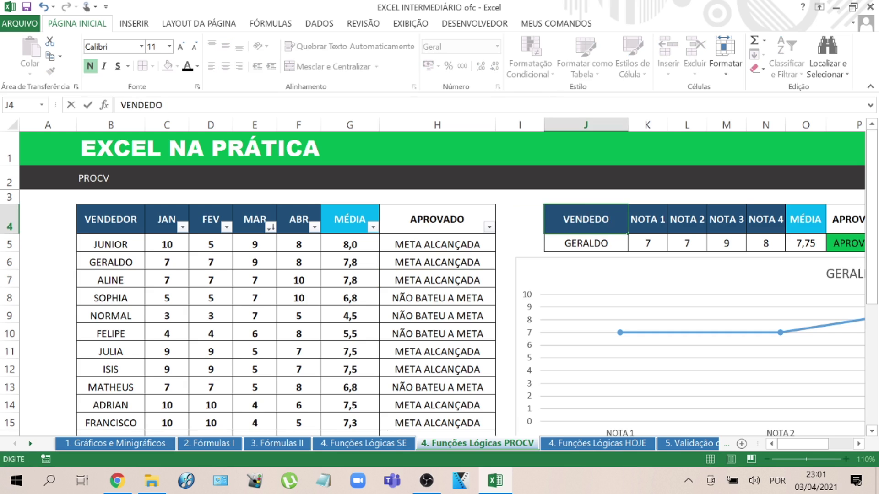
pyautogui.write('R')
pyautogui.press('Tab')
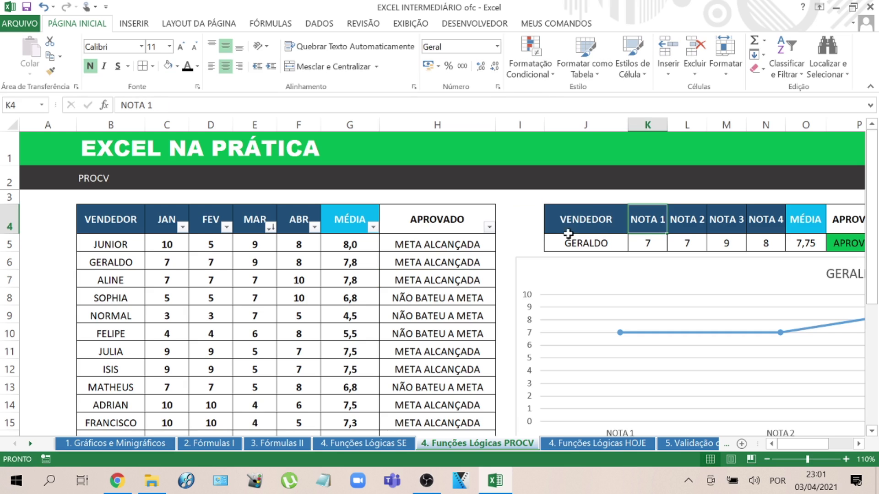
# - Copy the month headers from C4:F4 over the four grade headers in K4:N4 of the lookup table
pyautogui.moveTo(170, 215); pyautogui.dragTo(290, 227)
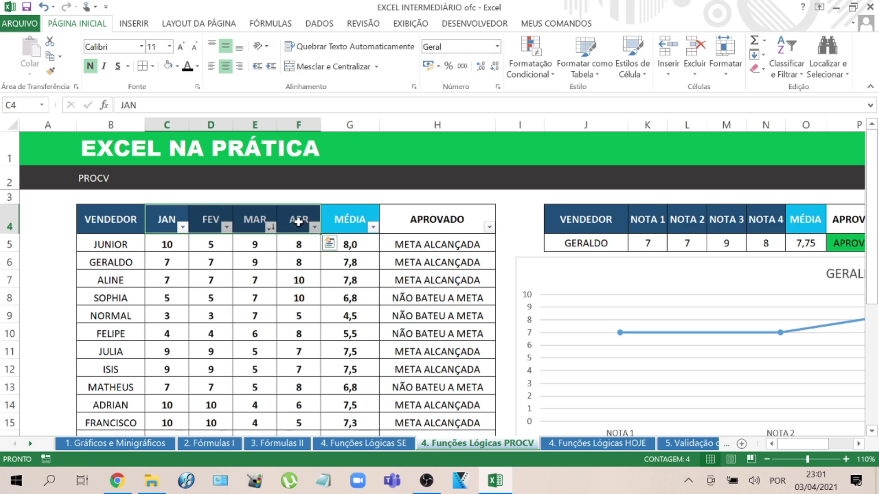
pyautogui.hotkey('ctrl', 'c')
pyautogui.click(646, 225)
pyautogui.hotkey('ctrl', 'v')
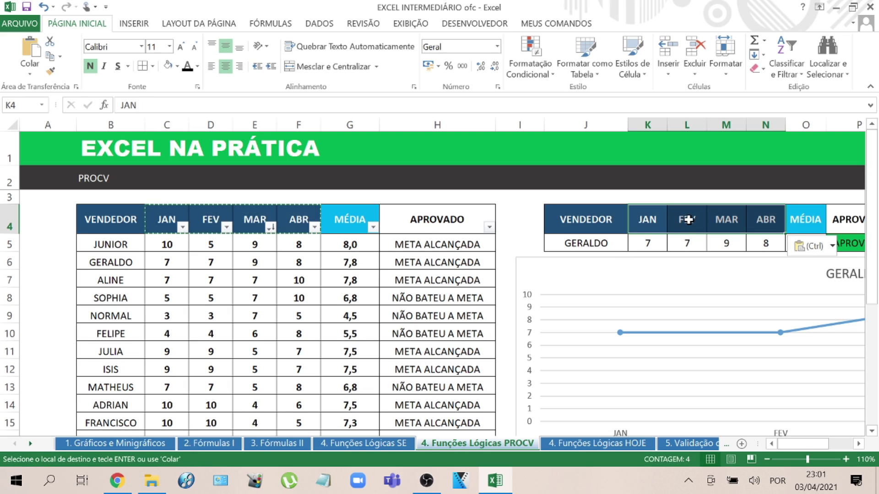
# - Widen column P slightly and set the value-if-true text of the SE formula in P5 to "META OK"
pyautogui.moveTo(691, 220); pyautogui.dragTo(734, 222)
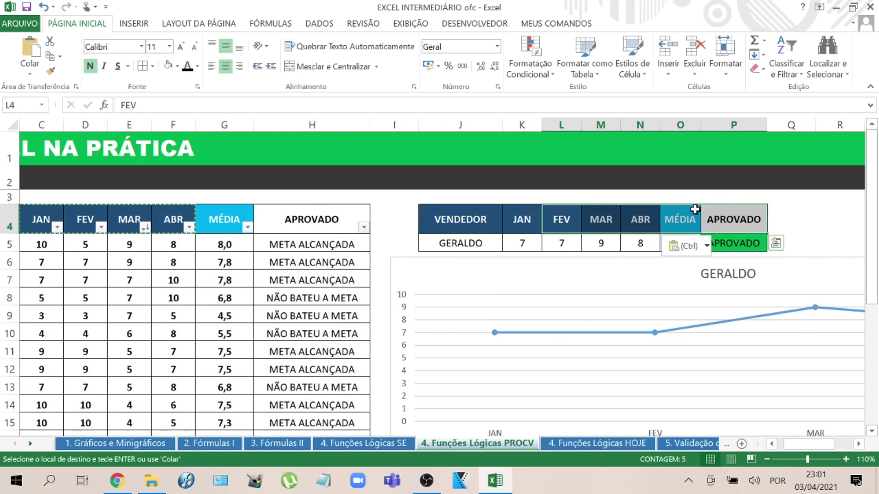
pyautogui.click(694, 211)
pyautogui.click(727, 241)
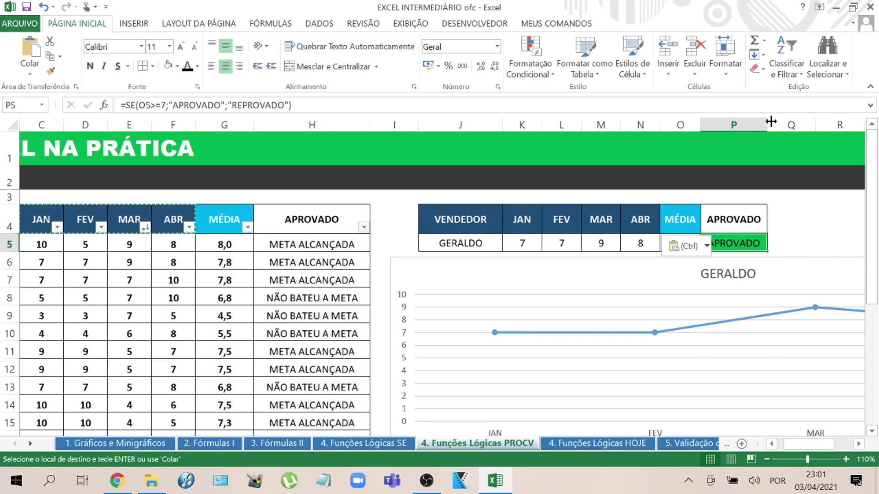
pyautogui.moveTo(779, 123); pyautogui.dragTo(783, 123)
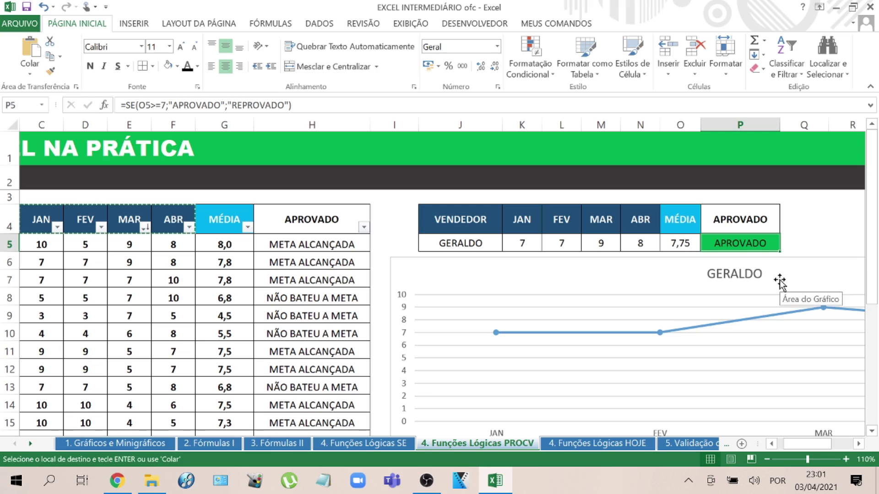
pyautogui.press('F2')
pyautogui.moveTo(755, 243); pyautogui.dragTo(710, 243)
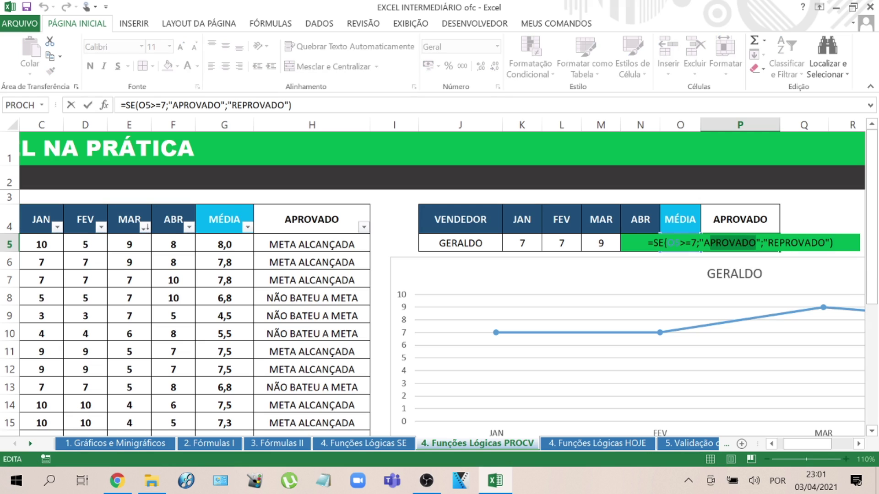
pyautogui.write('META o')
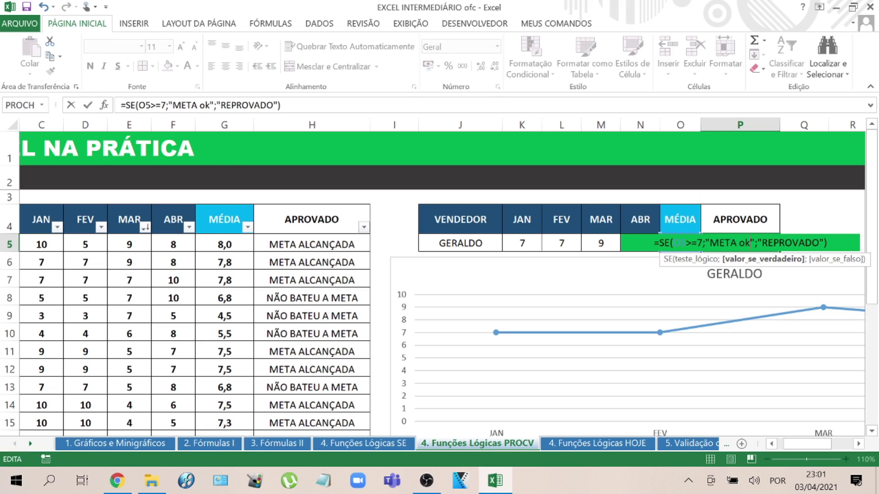
pyautogui.press('BackSpace')
pyautogui.write('O')
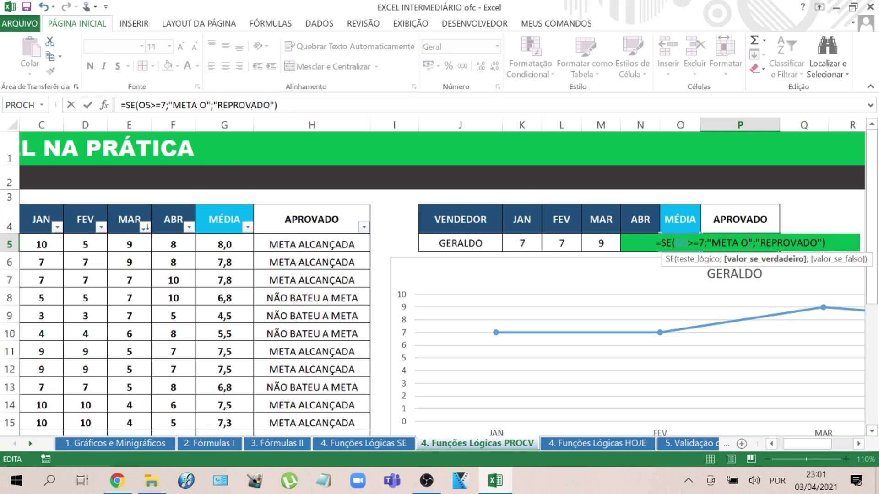
pyautogui.write('K')
# - Set the value-if-false text of the SE formula in P5 to "NÃO OK" and accept the formula
pyautogui.moveTo(763, 243); pyautogui.dragTo(820, 243)
pyautogui.write('NÃO ok')
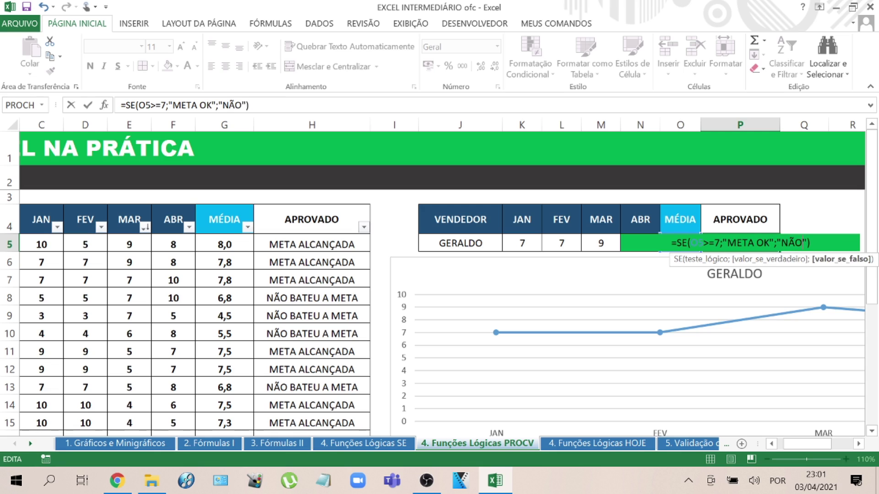
pyautogui.press('BackSpace')
pyautogui.press('BackSpace')
pyautogui.write('OK')
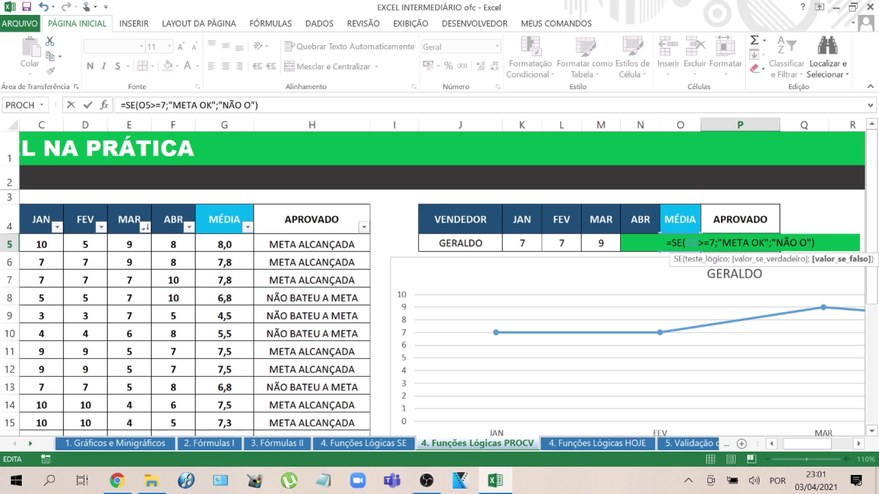
pyautogui.press('Return')
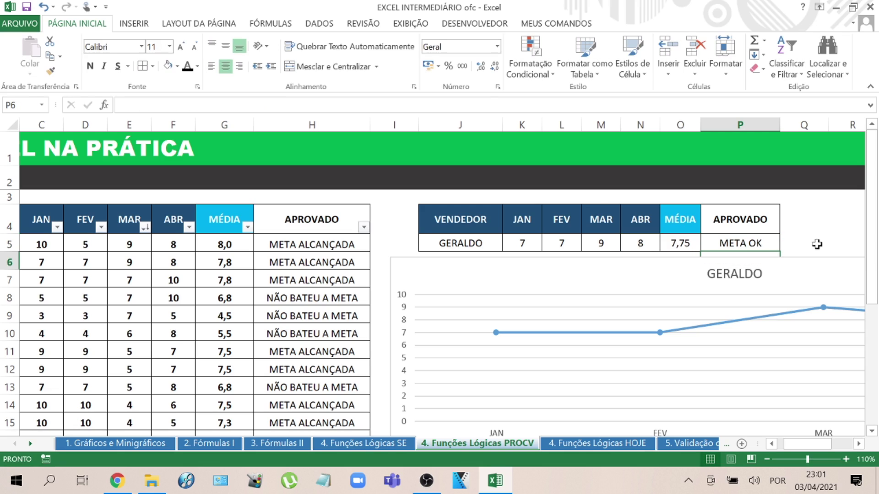
# - Shrink the line chart from its upper corner so it fits in view, and place it just below the lookup table's rows
pyautogui.scroll(-4, 570, 264)
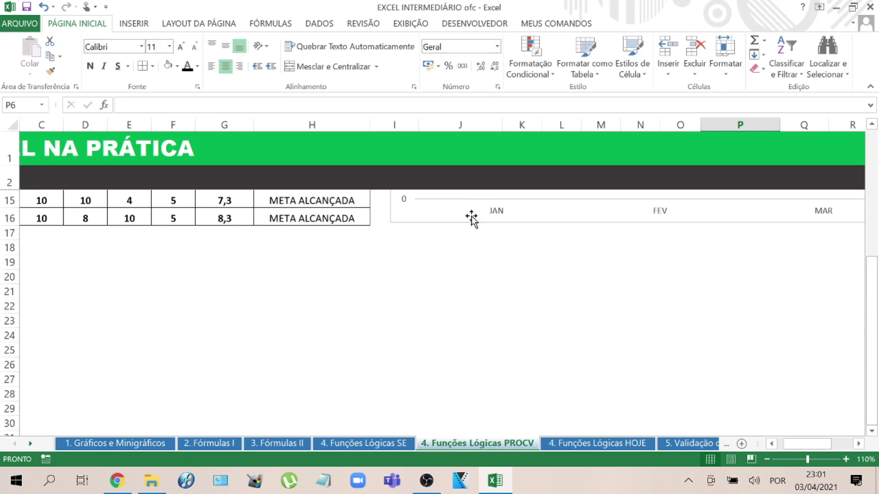
pyautogui.scroll(3, 471, 218)
pyautogui.moveTo(472, 220); pyautogui.dragTo(341, 236)
pyautogui.scroll(-3, 343, 236)
pyautogui.keyDown('ctrl'); pyautogui.scroll(2, 346, 238); pyautogui.keyUp('ctrl')
pyautogui.scroll(1, 350, 243)
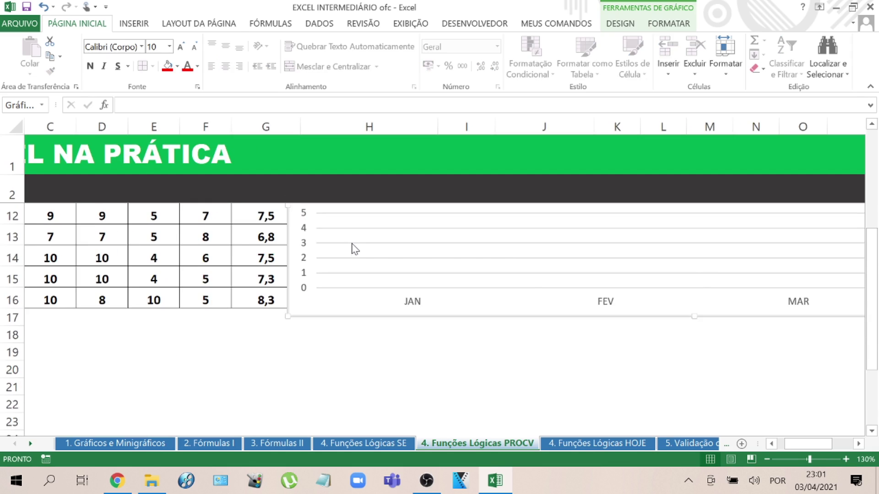
pyautogui.keyDown('ctrl'); pyautogui.scroll(-1, 353, 247); pyautogui.keyUp('ctrl')
pyautogui.scroll(1, 356, 249)
pyautogui.scroll(2, 356, 250)
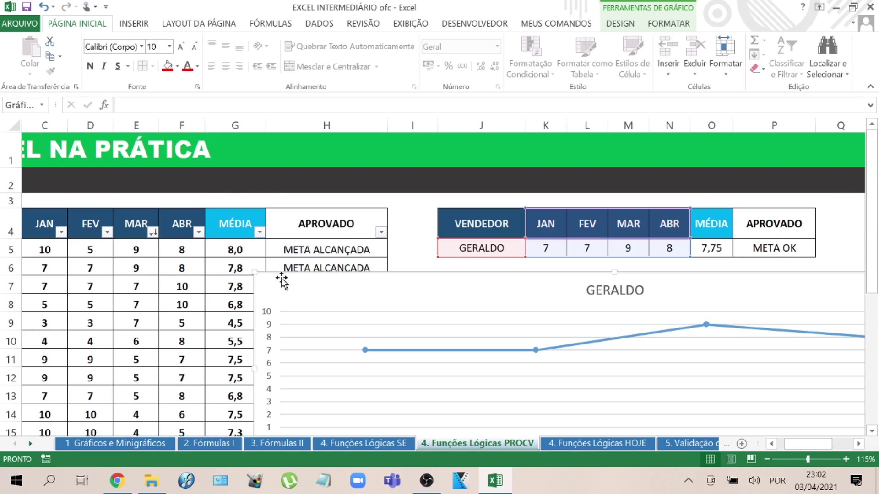
pyautogui.moveTo(255, 273); pyautogui.dragTo(398, 322)
pyautogui.moveTo(465, 342); pyautogui.dragTo(315, 313)
# - Move the line chart directly under the lookup table and narrow it to roughly the table's width
pyautogui.click(484, 222)
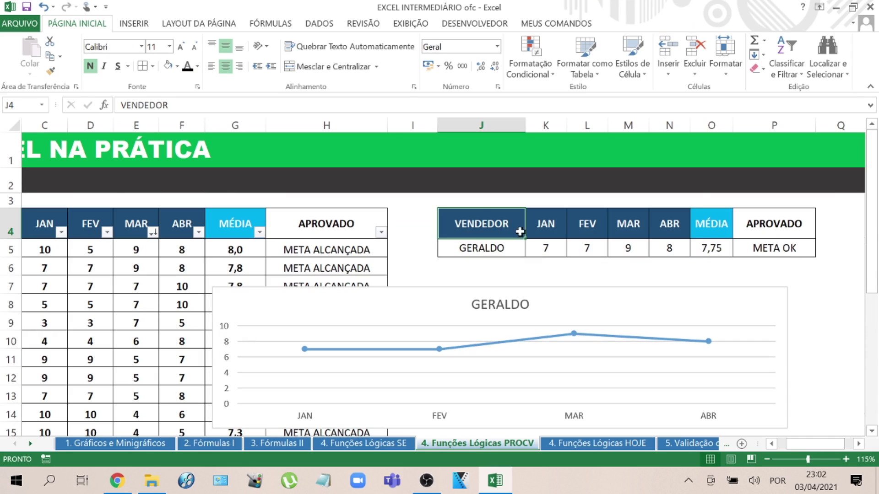
pyautogui.moveTo(494, 220); pyautogui.dragTo(754, 242)
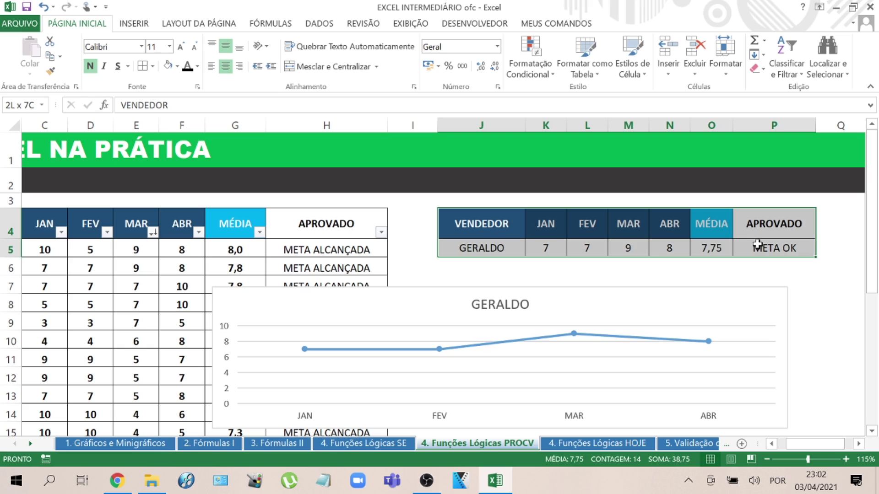
pyautogui.moveTo(453, 291); pyautogui.dragTo(630, 287)
pyautogui.click(859, 444)
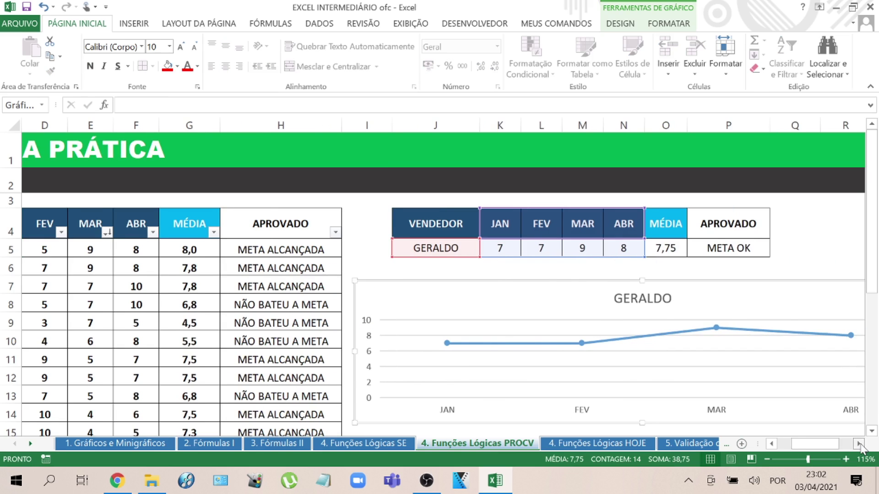
pyautogui.click(858, 443)
pyautogui.click(858, 444)
pyautogui.click(858, 444)
pyautogui.moveTo(789, 353); pyautogui.dragTo(689, 352)
pyautogui.moveTo(453, 280); pyautogui.dragTo(378, 277)
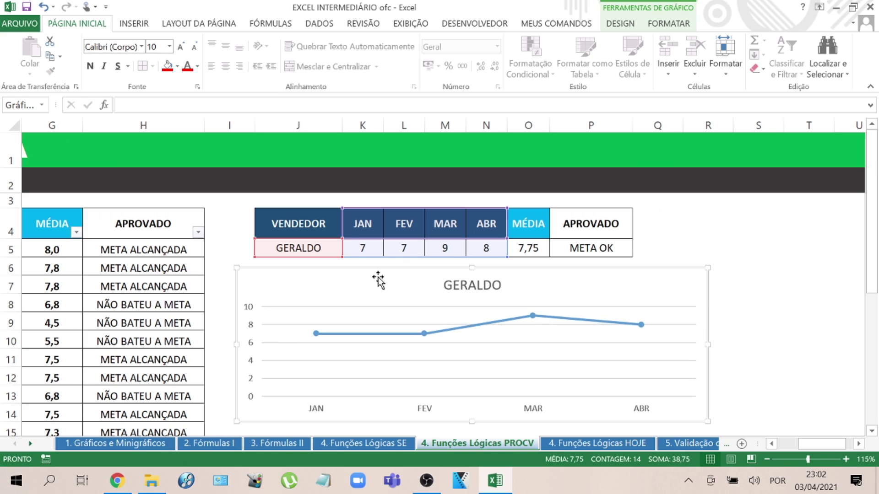
pyautogui.click(528, 198)
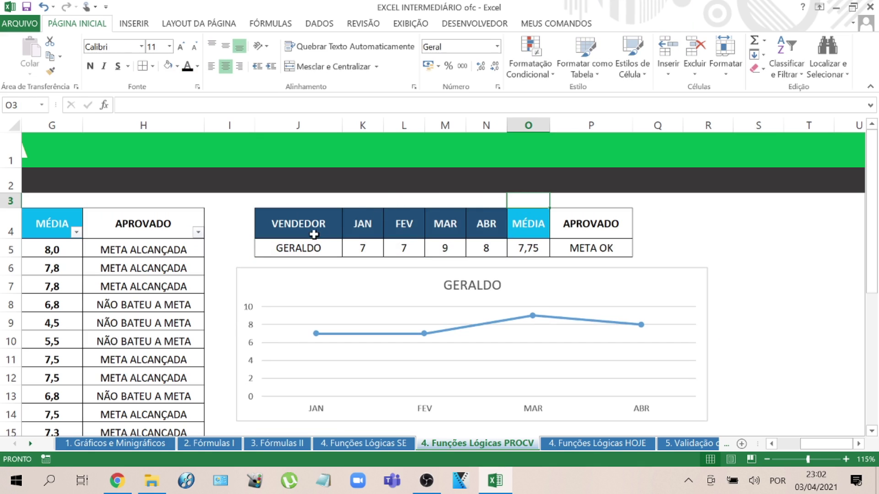
# - Choose the seller from row 10 in the J5 selection list, and nudge the chart into alignment under the lookup table
pyautogui.click(325, 249)
pyautogui.click(344, 251)
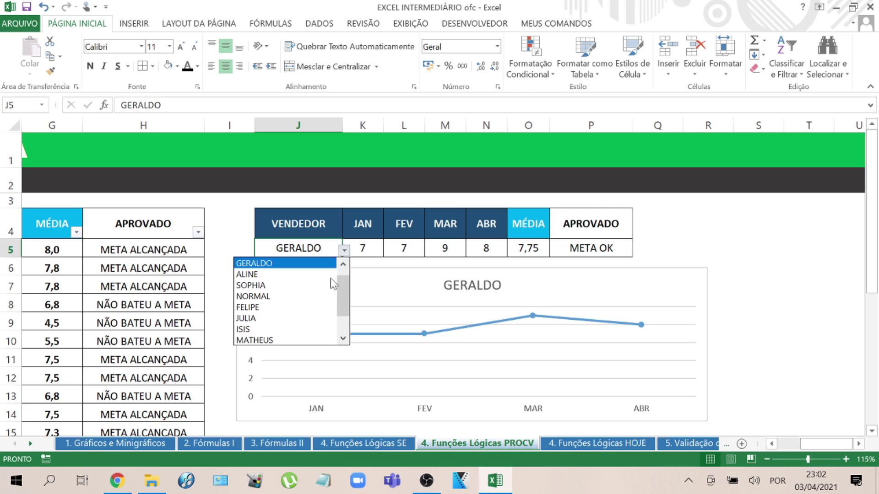
pyautogui.click(281, 307)
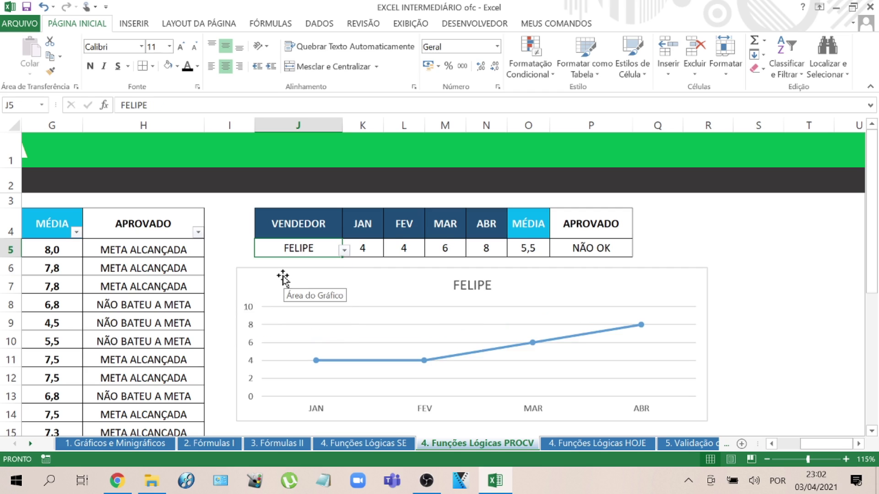
pyautogui.moveTo(286, 274)
pyautogui.mouseDown()
pyautogui.moveTo(314, 275)
pyautogui.moveTo(288, 265)
pyautogui.mouseUp()
pyautogui.click(289, 197)
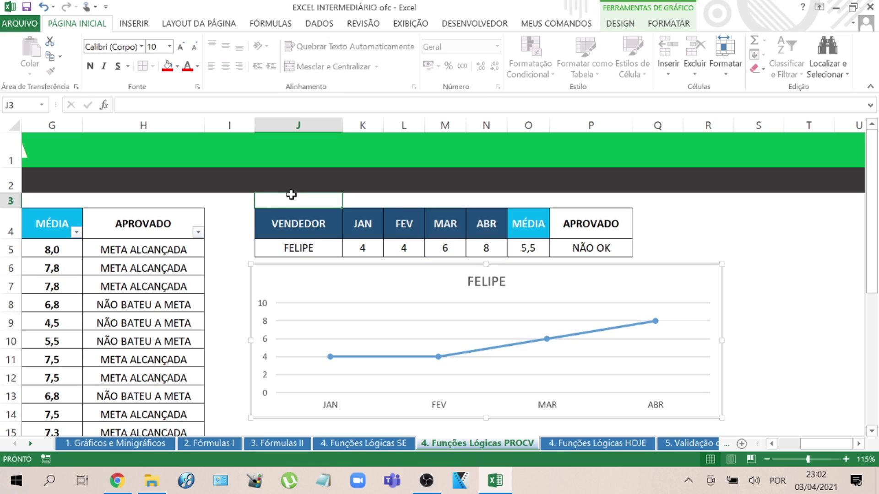
# - Copy the range J4:R14 containing the lookup table and the line chart
pyautogui.click(315, 234)
pyautogui.moveTo(316, 239); pyautogui.dragTo(706, 417)
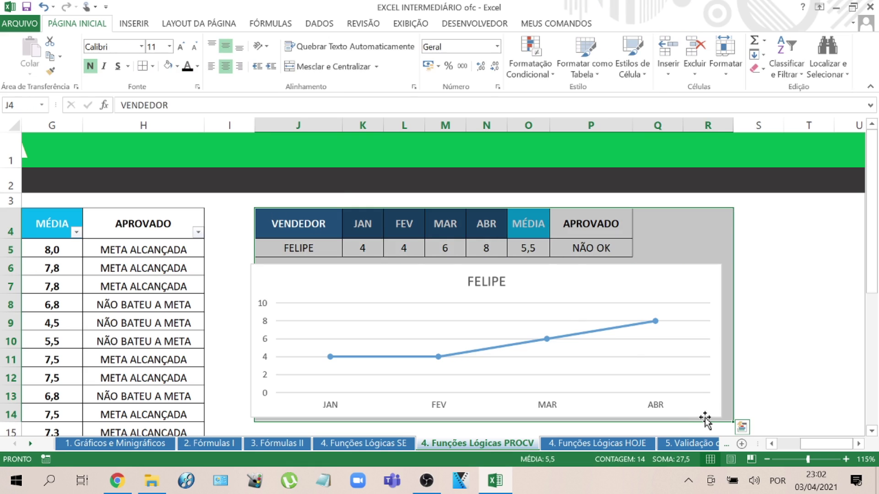
pyautogui.hotkey('ctrl', 'c')
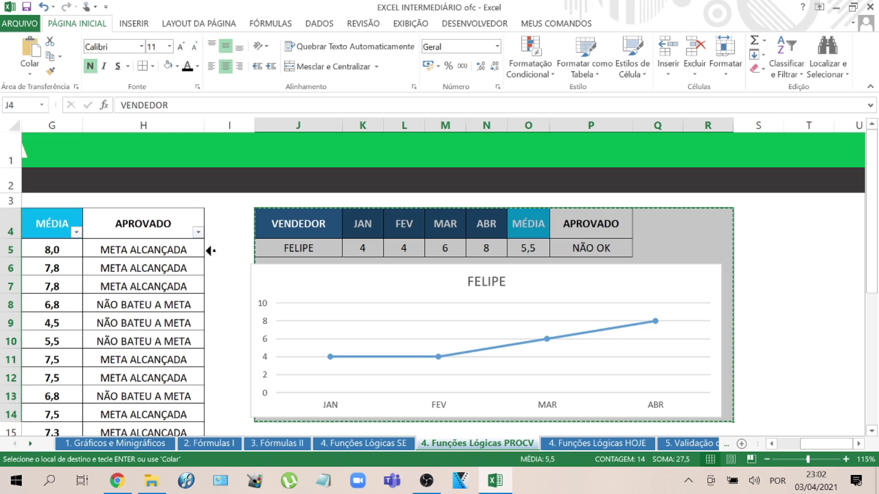
# - Review the full sales table with its goal-status column, and the lookup table with its chart
pyautogui.hscroll(-4, 210, 249)
pyautogui.scroll(-5, 265, 284)
pyautogui.scroll(5, 262, 276)
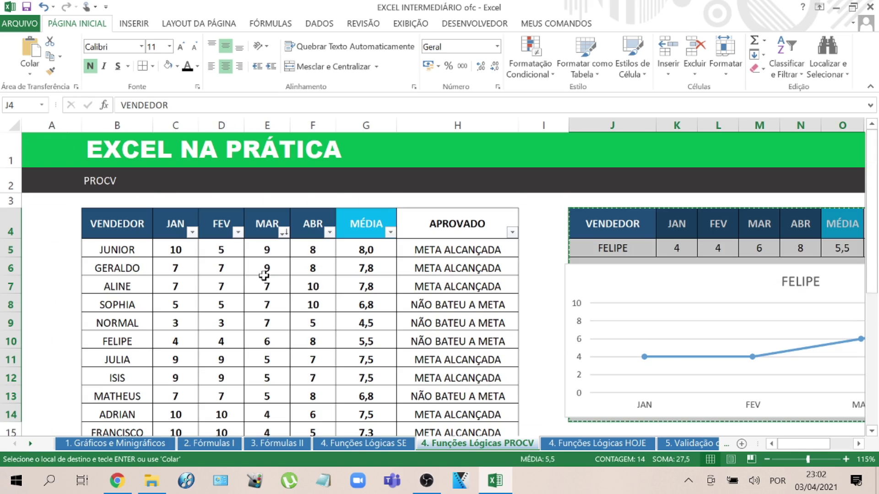
pyautogui.click(536, 294)
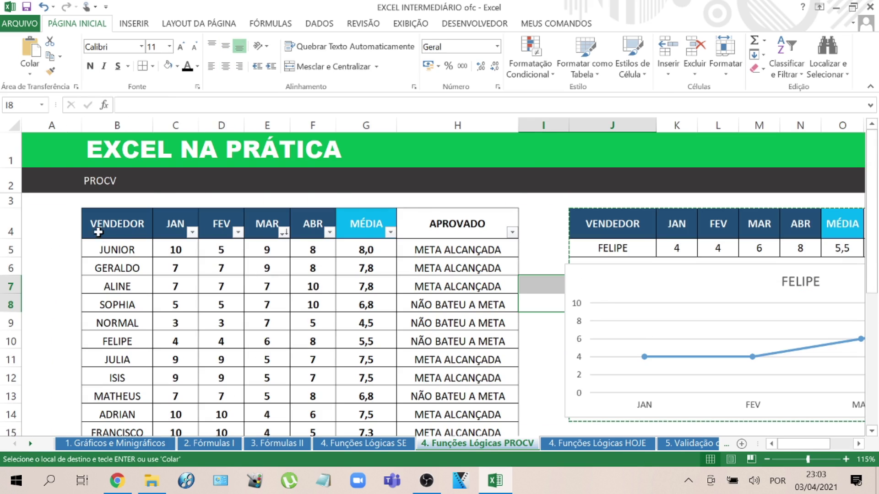
pyautogui.scroll(-1, 116, 332)
pyautogui.scroll(-1, 117, 320)
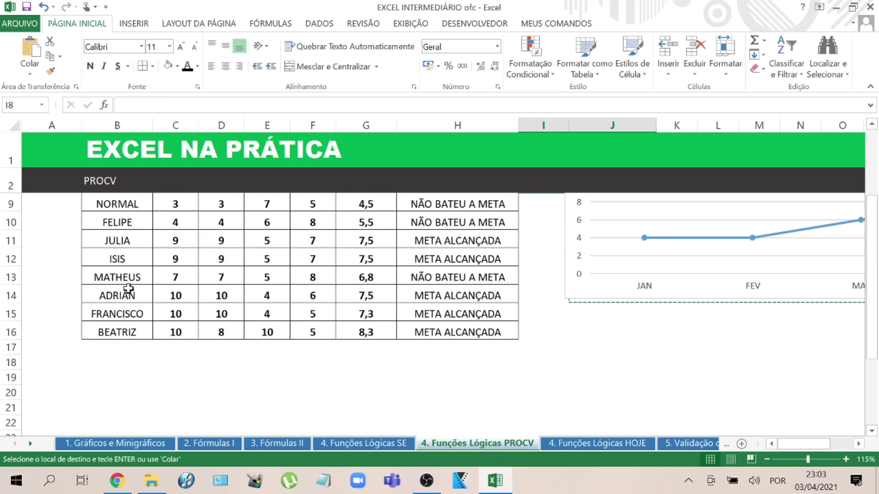
pyautogui.scroll(-1, 163, 334)
pyautogui.scroll(-2, 163, 332)
pyautogui.scroll(3, 165, 329)
pyautogui.scroll(2, 275, 316)
pyautogui.click(542, 270)
pyautogui.hscroll(1, 819, 287)
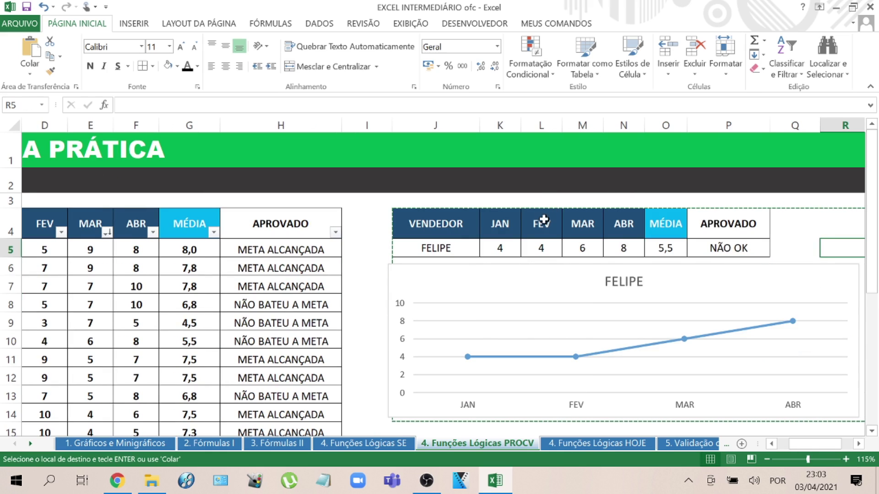
# - Choose the seller from row 12 of the sales table in the J5 selection list
pyautogui.click(543, 222)
pyautogui.click(460, 249)
pyautogui.click(481, 249)
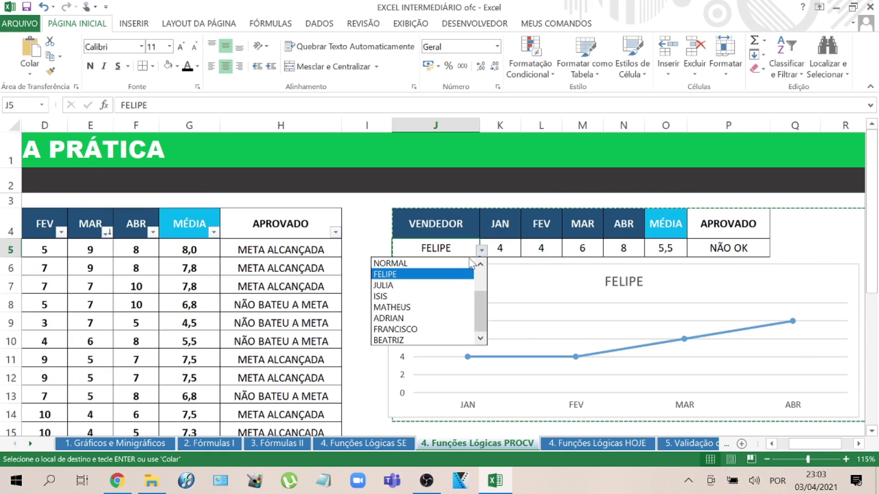
pyautogui.click(449, 287)
pyautogui.moveTo(500, 201); pyautogui.dragTo(506, 191)
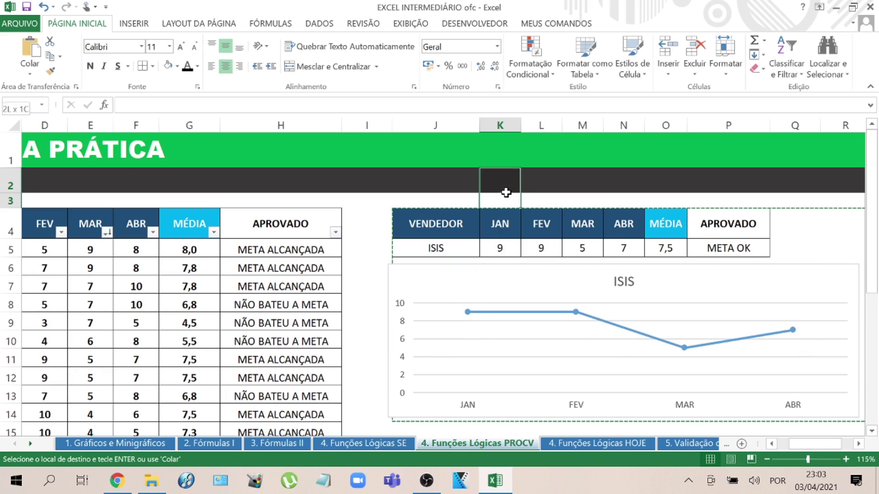
# - Inspect the PROCV formula in K5 and the sales table range it references, then close the cell without editing it
pyautogui.click(500, 249)
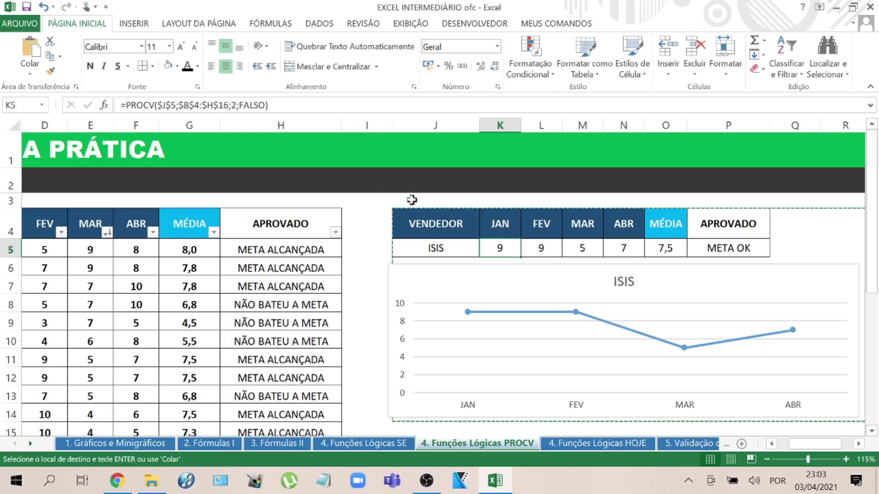
pyautogui.doubleClick(504, 248)
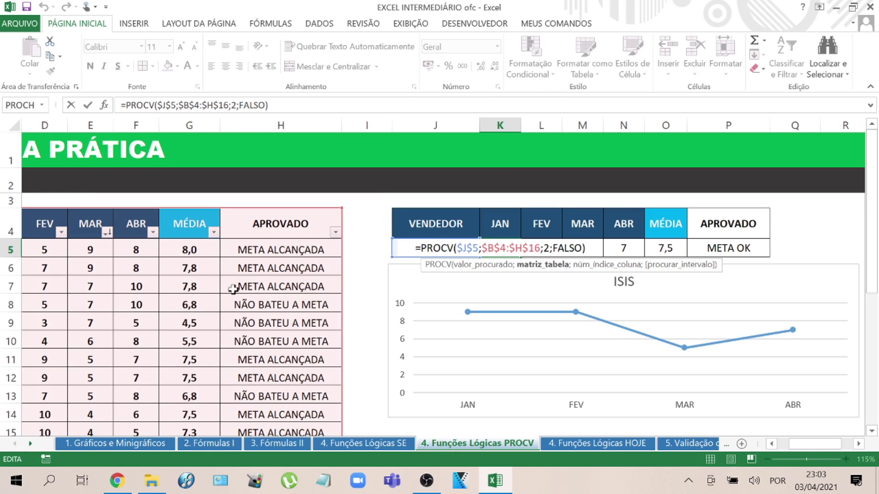
pyautogui.hscroll(-1, 196, 302)
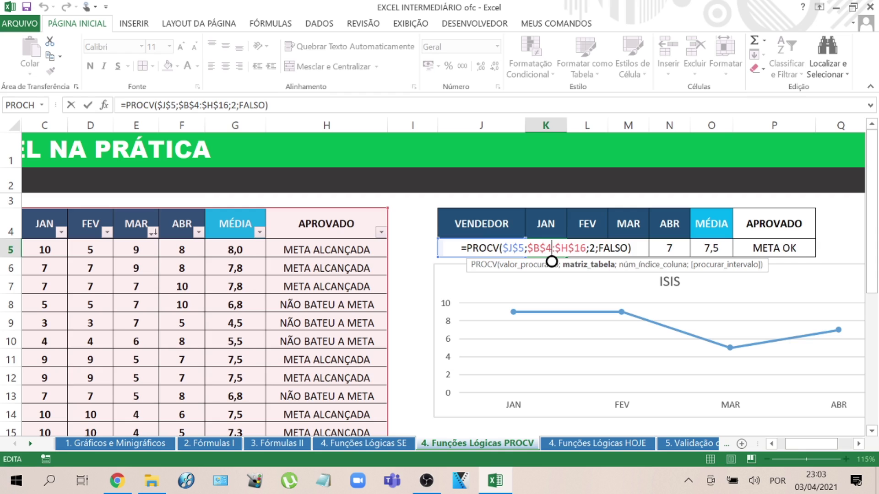
pyautogui.press('Return')
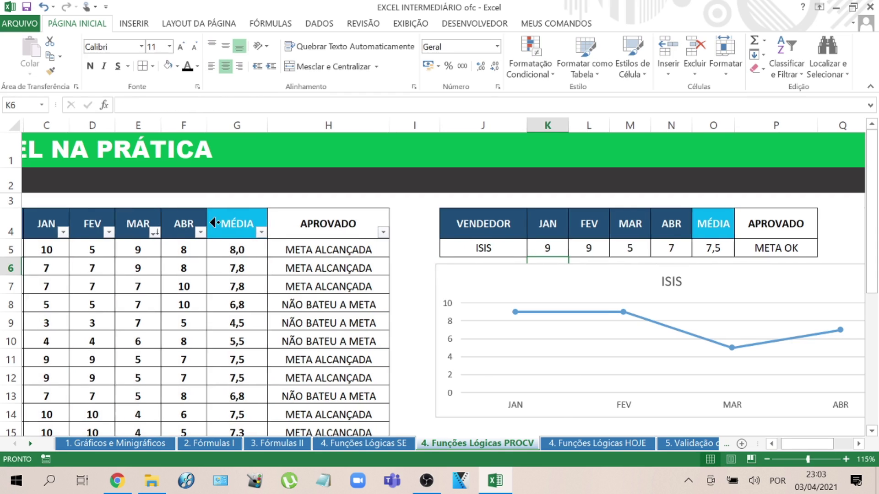
pyautogui.hscroll(-2, 160, 208)
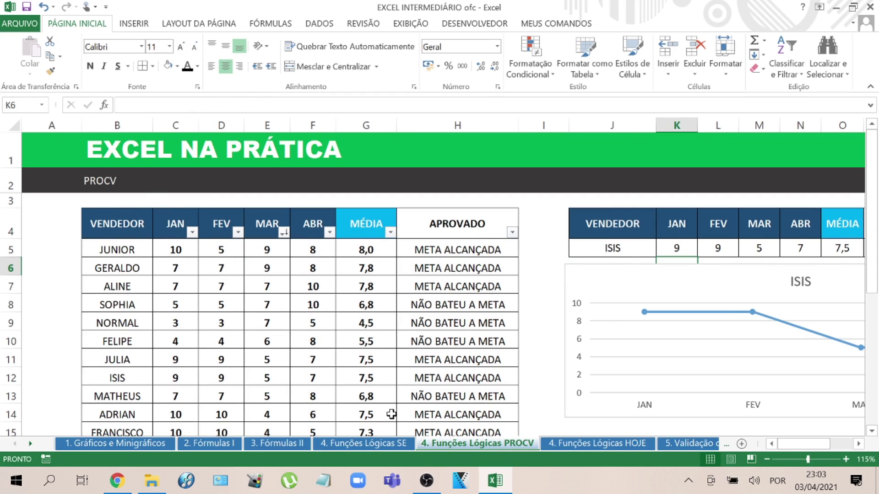
pyautogui.moveTo(429, 482)
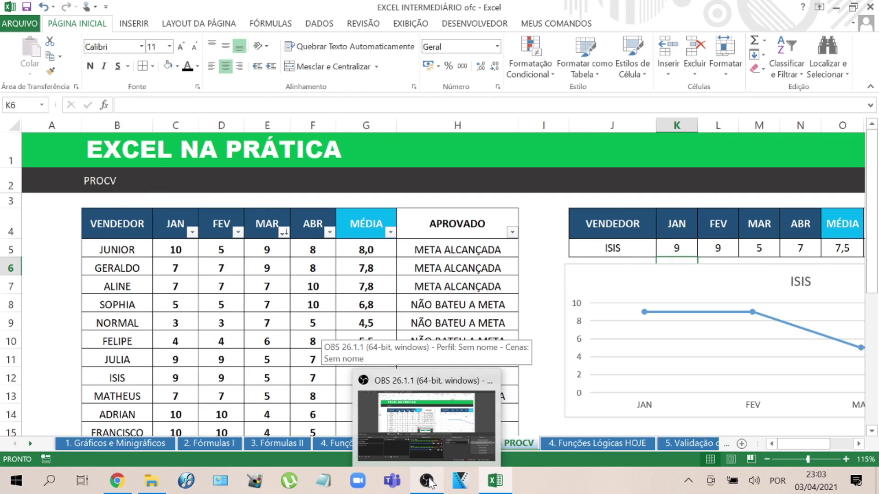